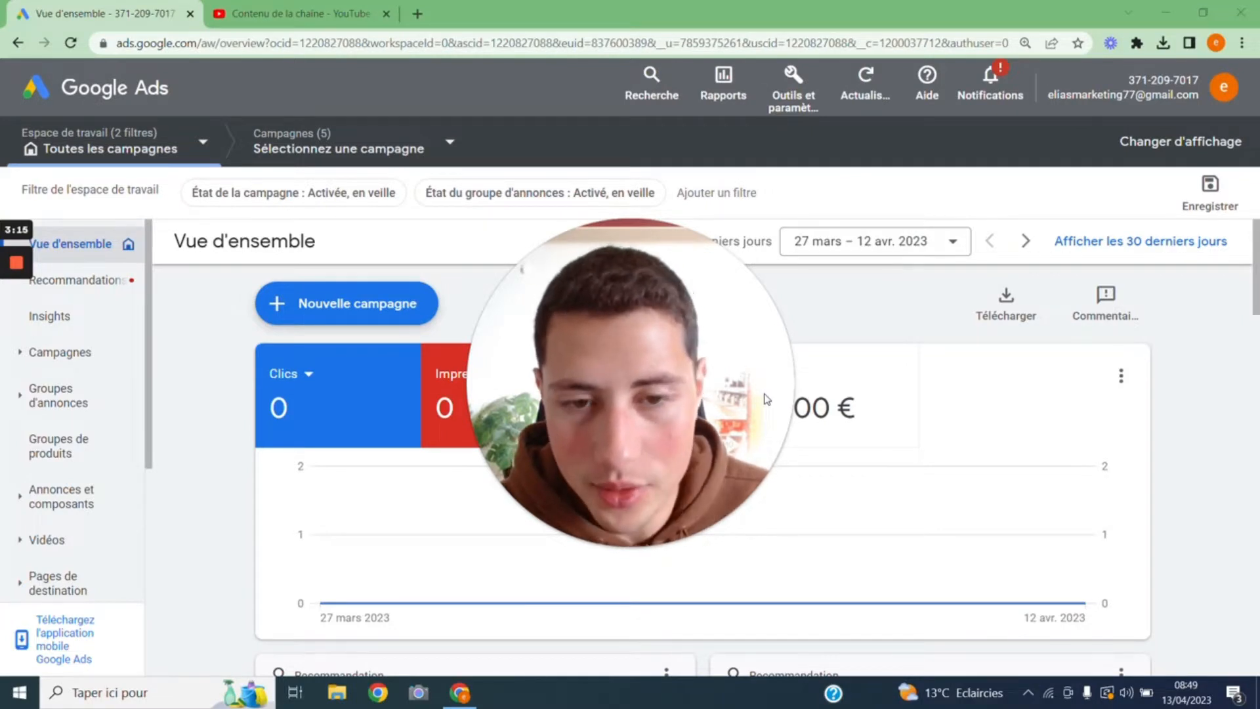
mouse_move(614, 548)
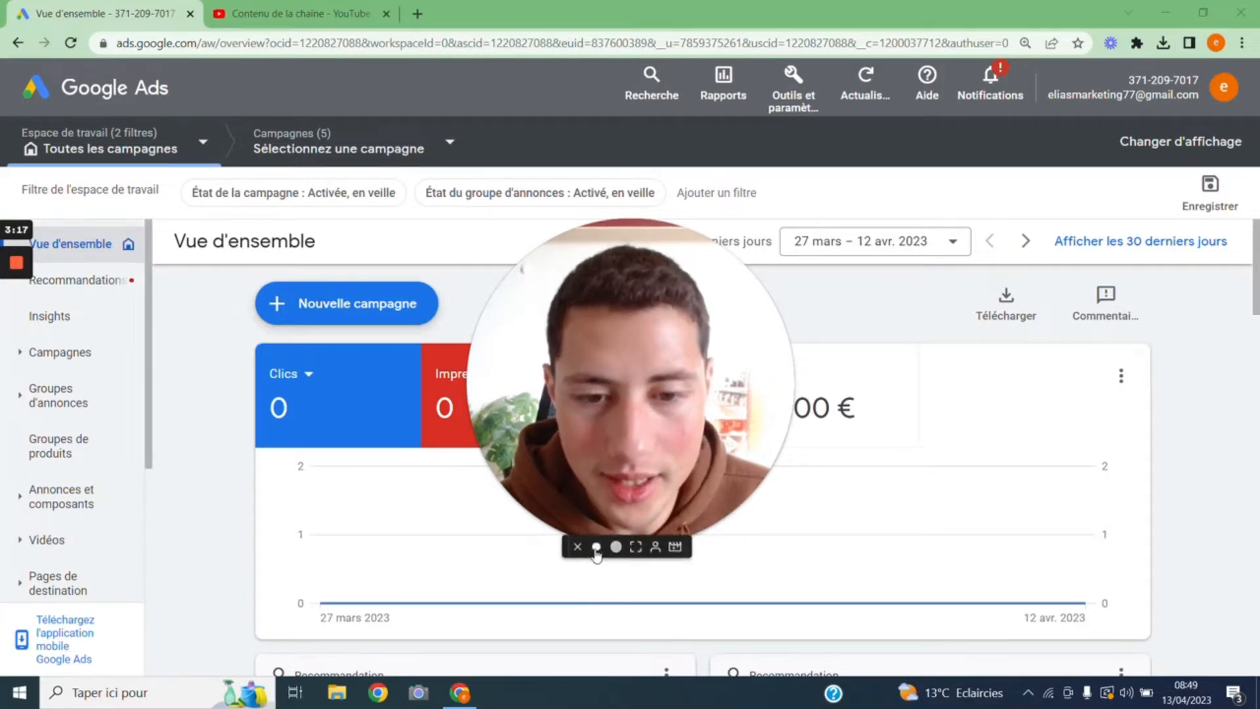
left_click(596, 547)
left_click_drag(527, 419, 1145, 538)
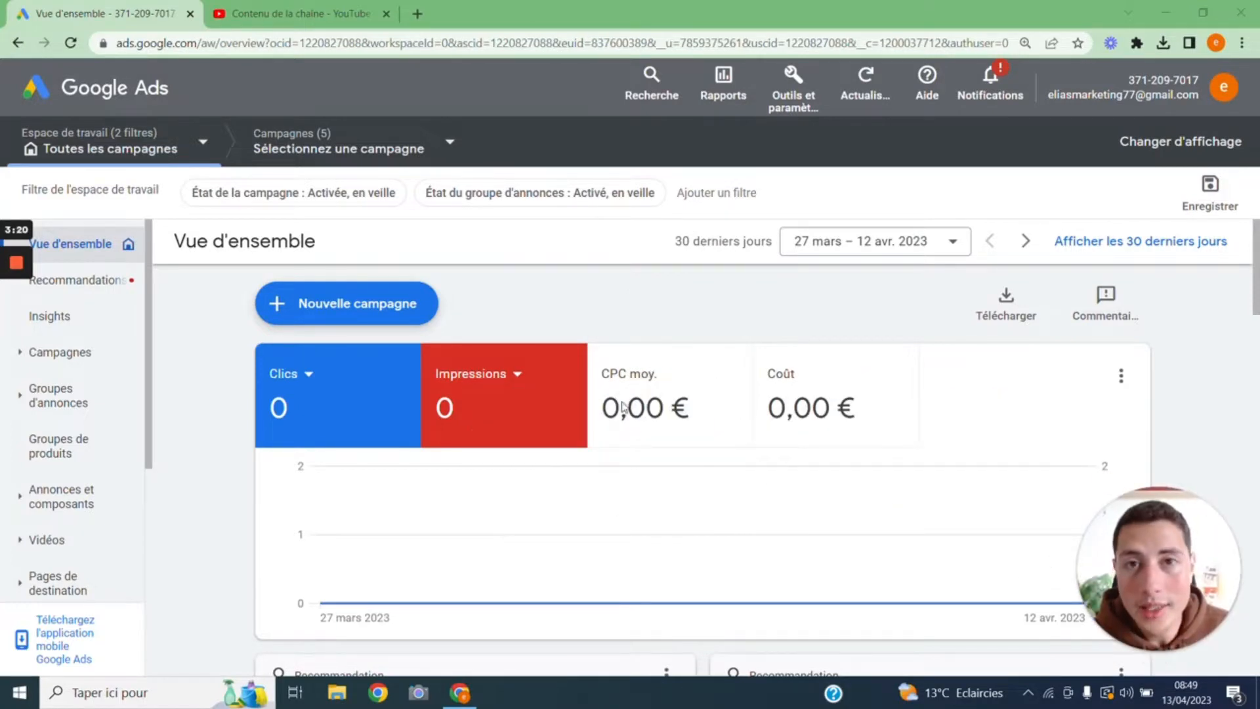
left_click(807, 103)
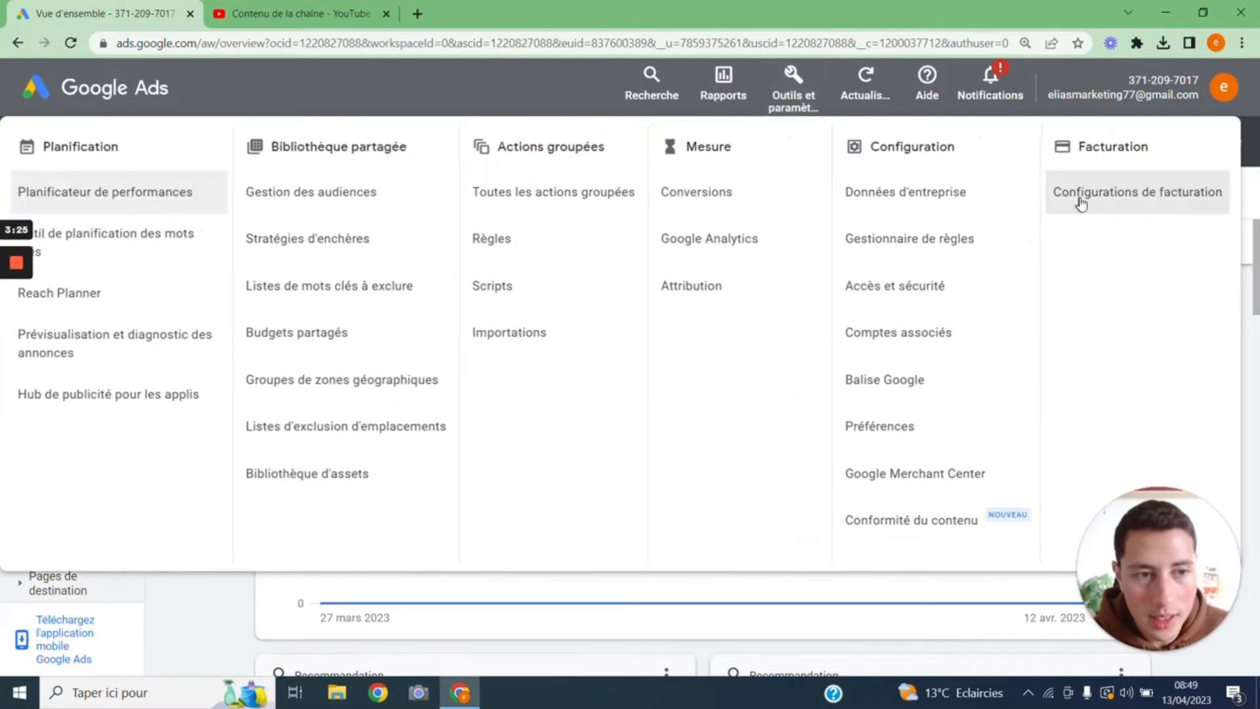
left_click(262, 587)
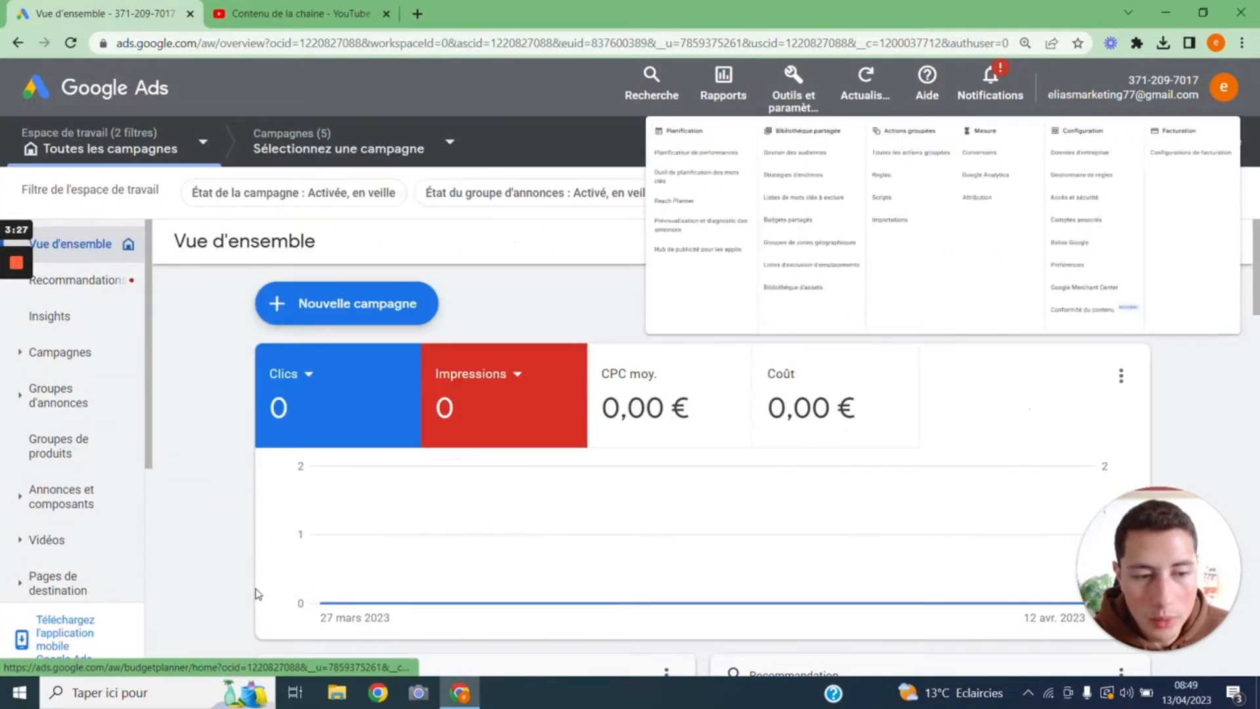
Start a new campaign and choose to create it without a specific objective
left_click(318, 301)
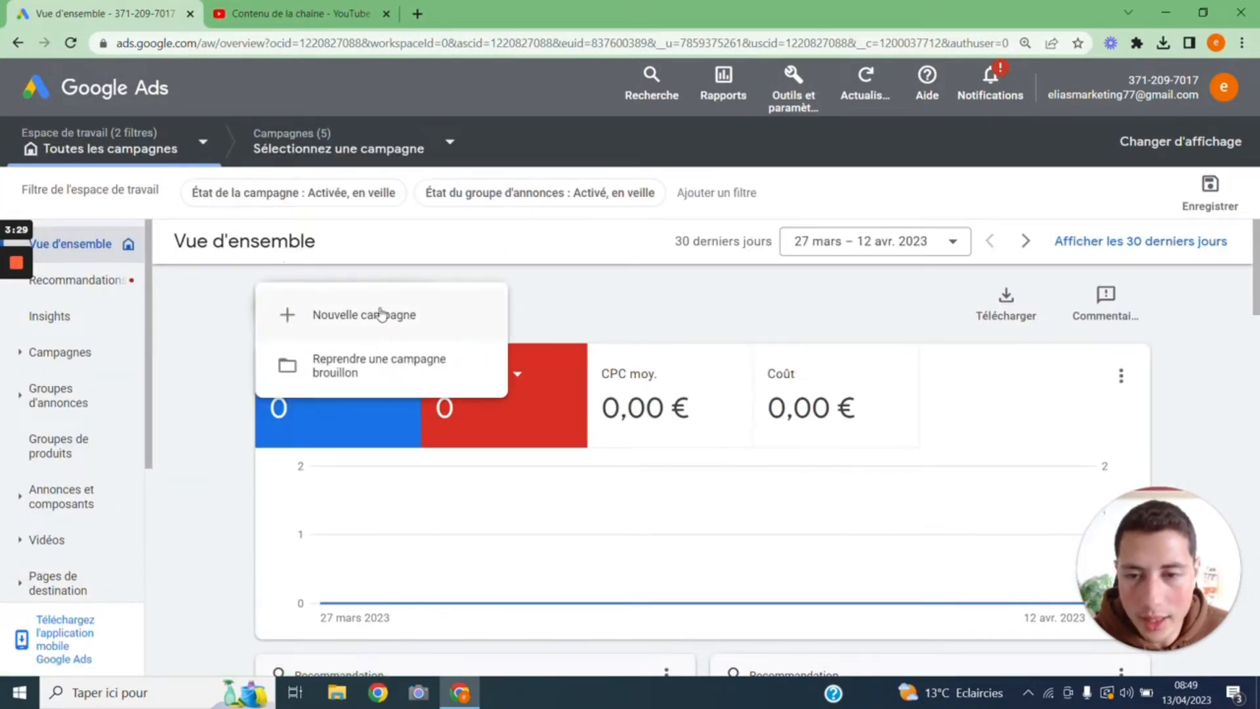
left_click(360, 314)
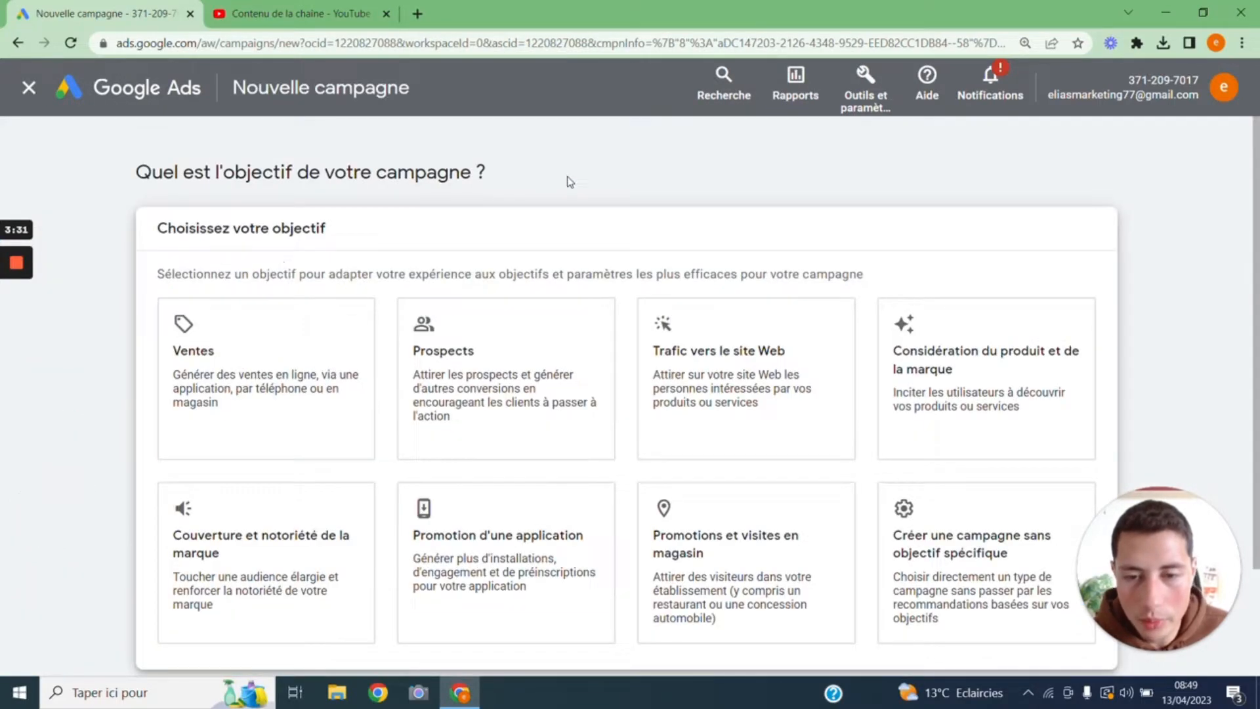
scroll(723, 204, "down", 3)
scroll(745, 210, "up", 3)
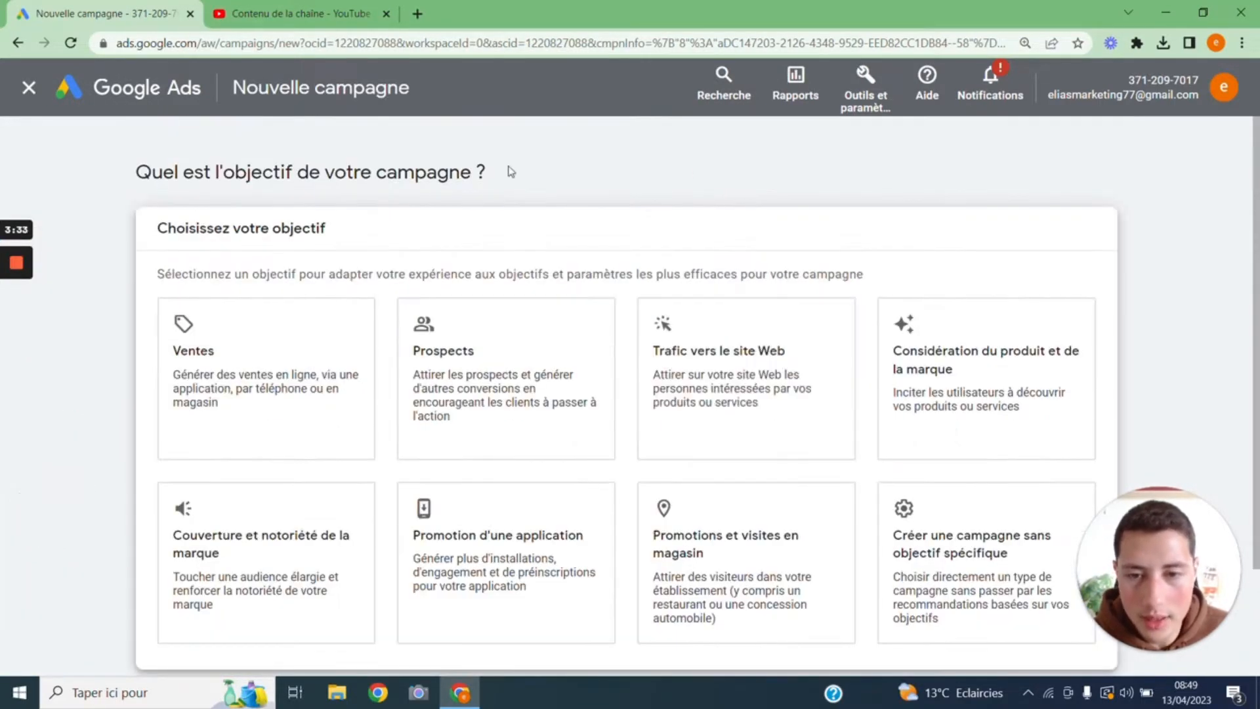
left_click(1008, 566)
scroll(1009, 431, "down", 2)
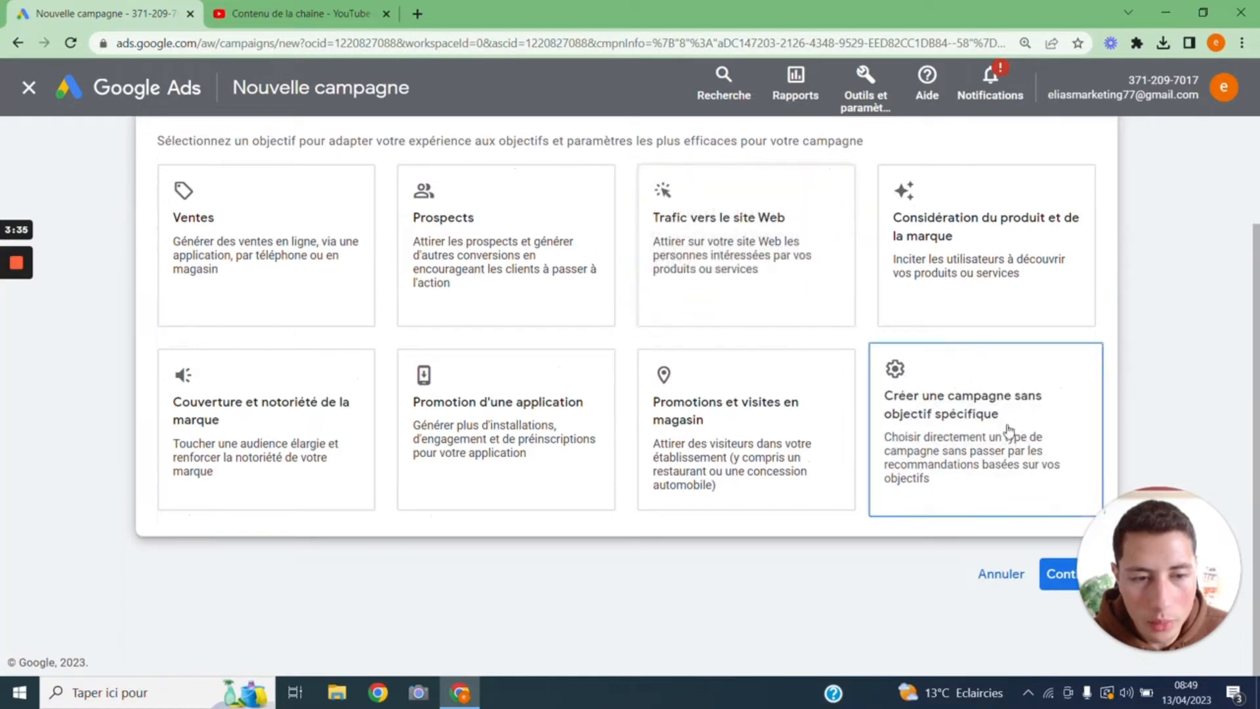
Choose the Vidéo campaign type with the subtype Générer des conversions
left_click(728, 222)
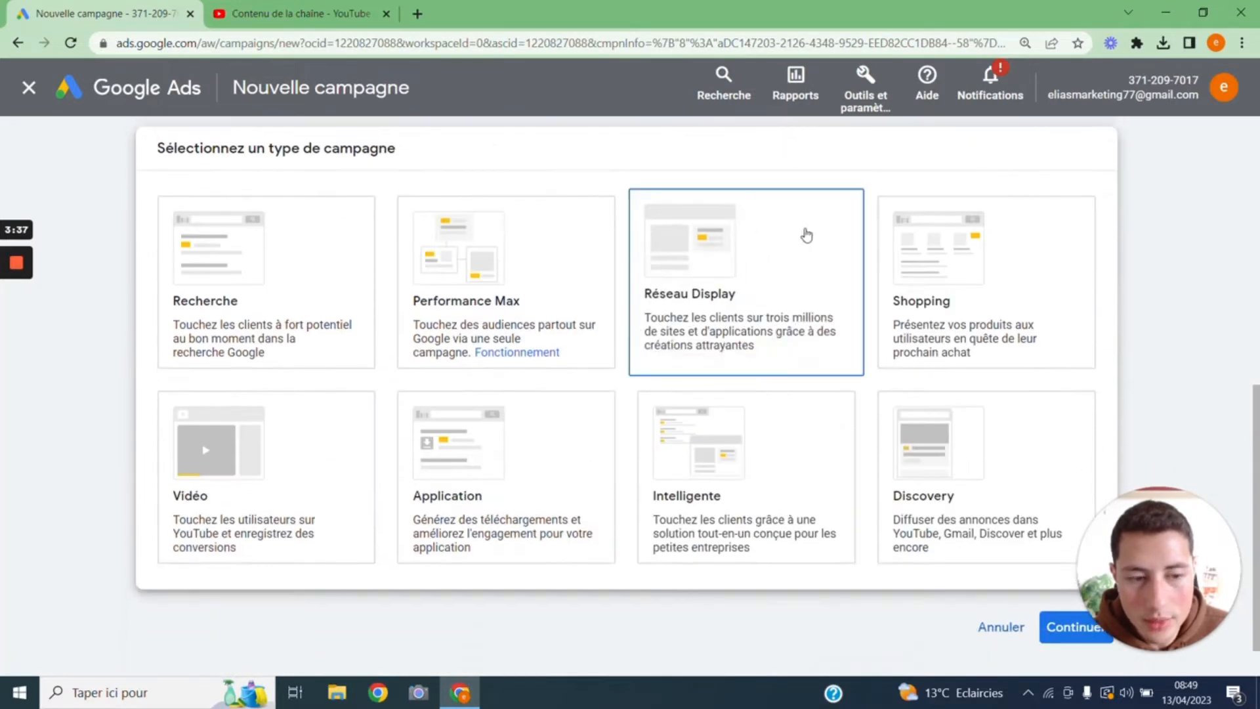
left_click(329, 477)
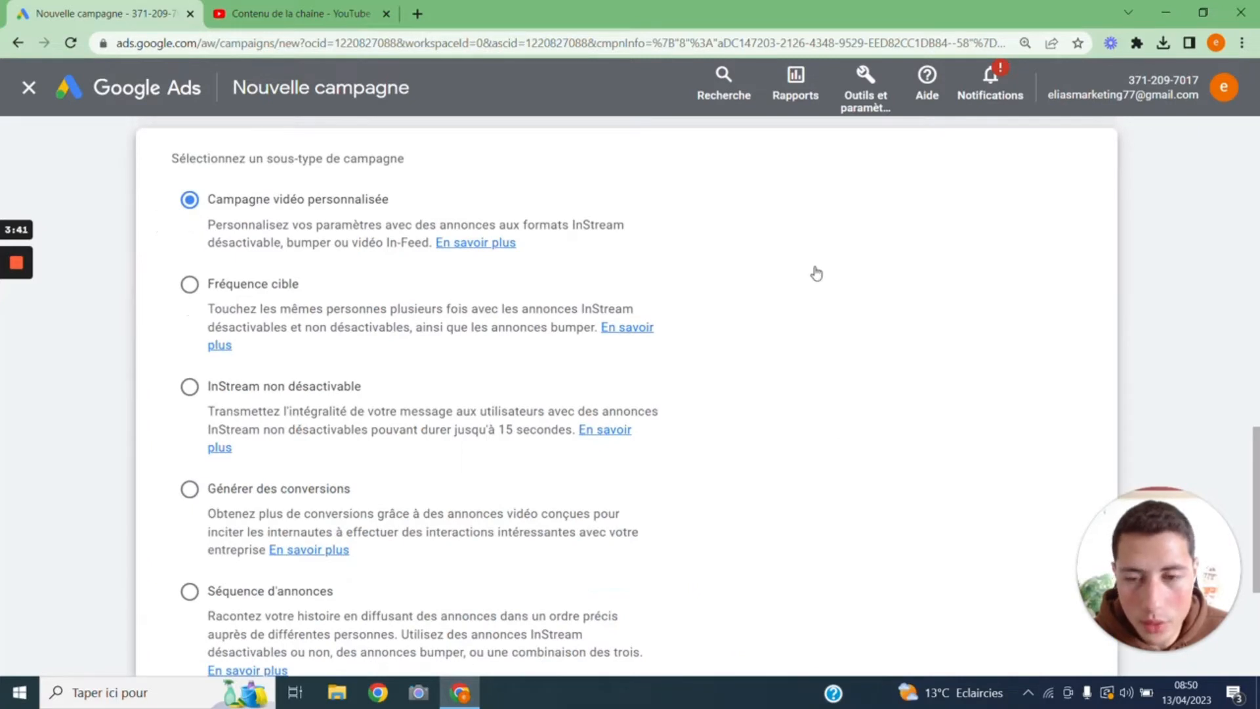
scroll(567, 316, "down", 2)
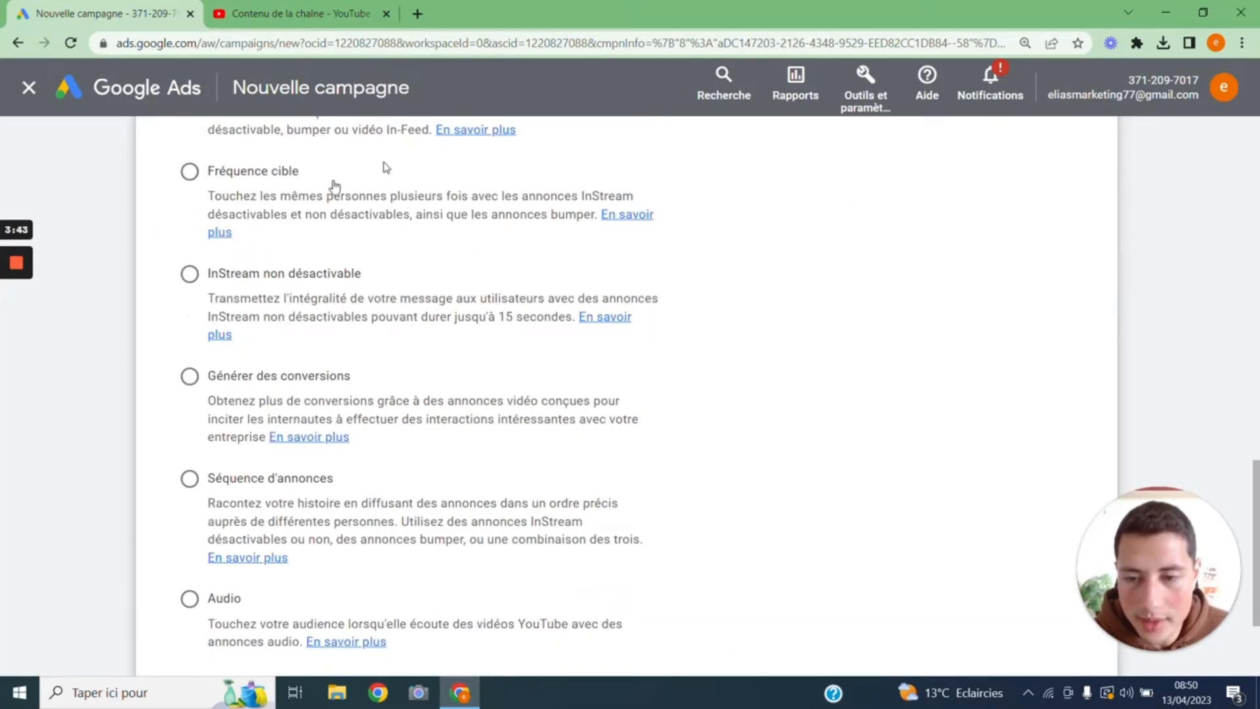
left_click(190, 383)
scroll(692, 317, "down", 2)
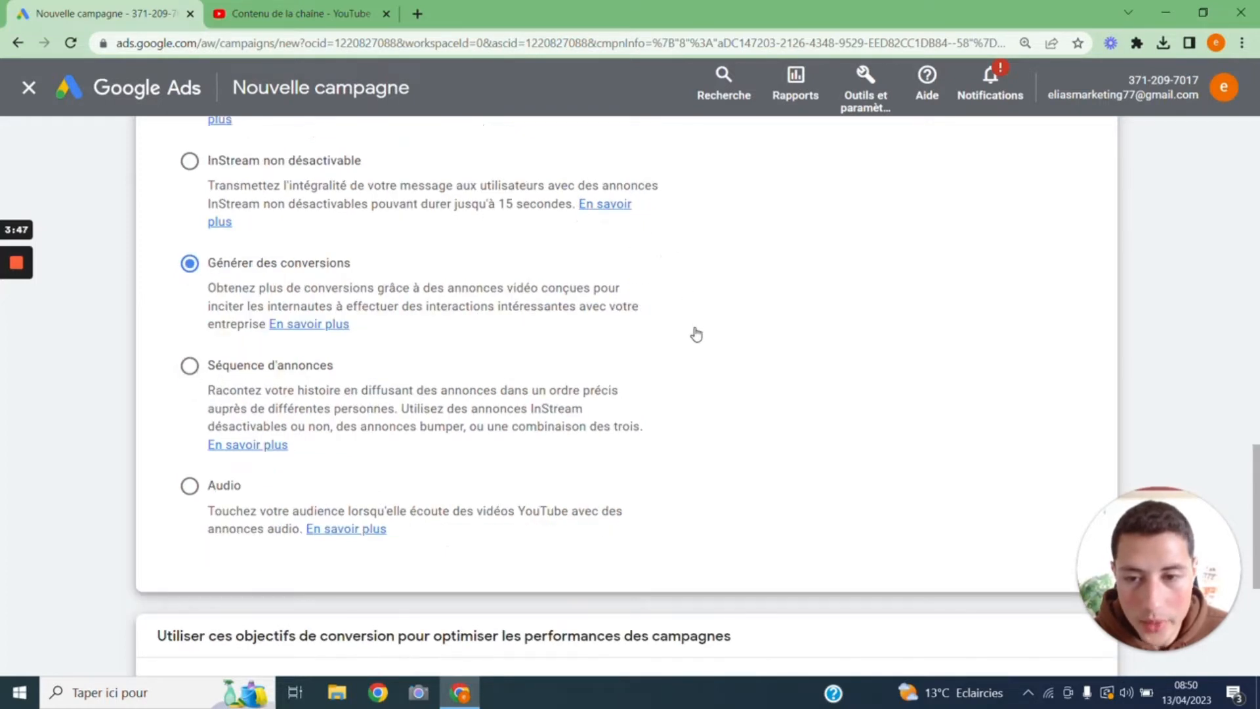
Keep the default Achats conversion goal and continue to the campaign settings
scroll(696, 332, "down", 5)
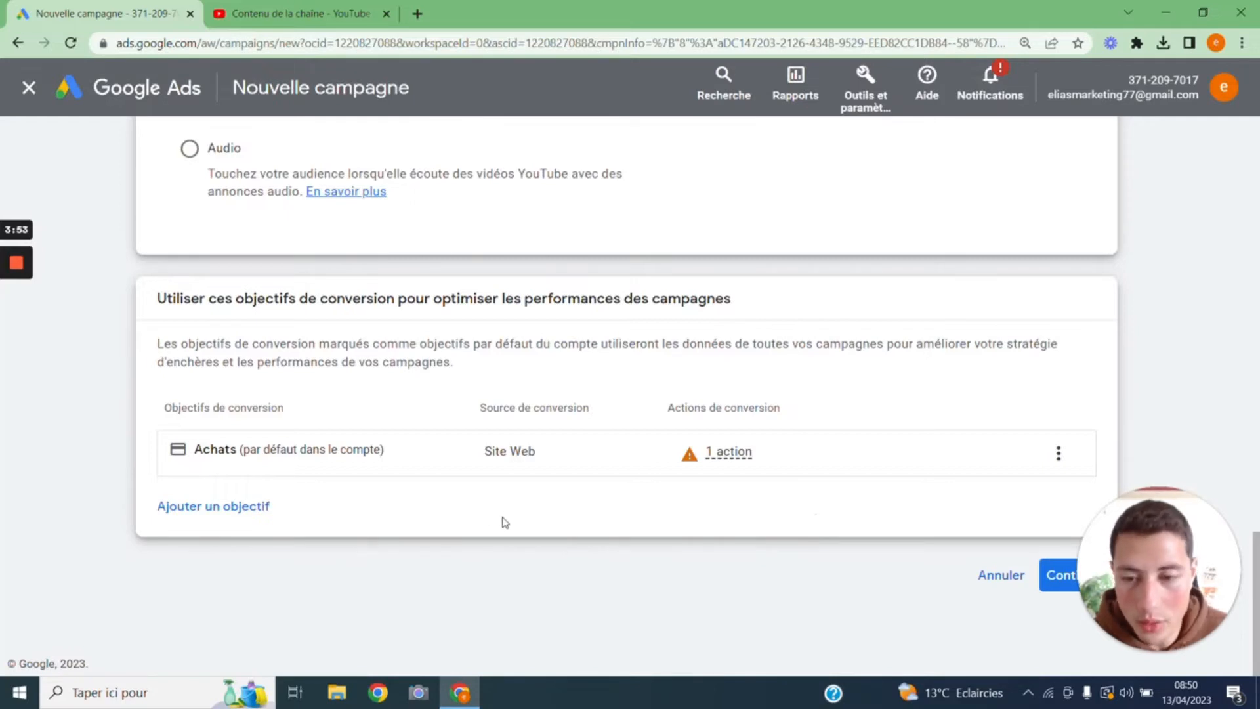
left_click(870, 91)
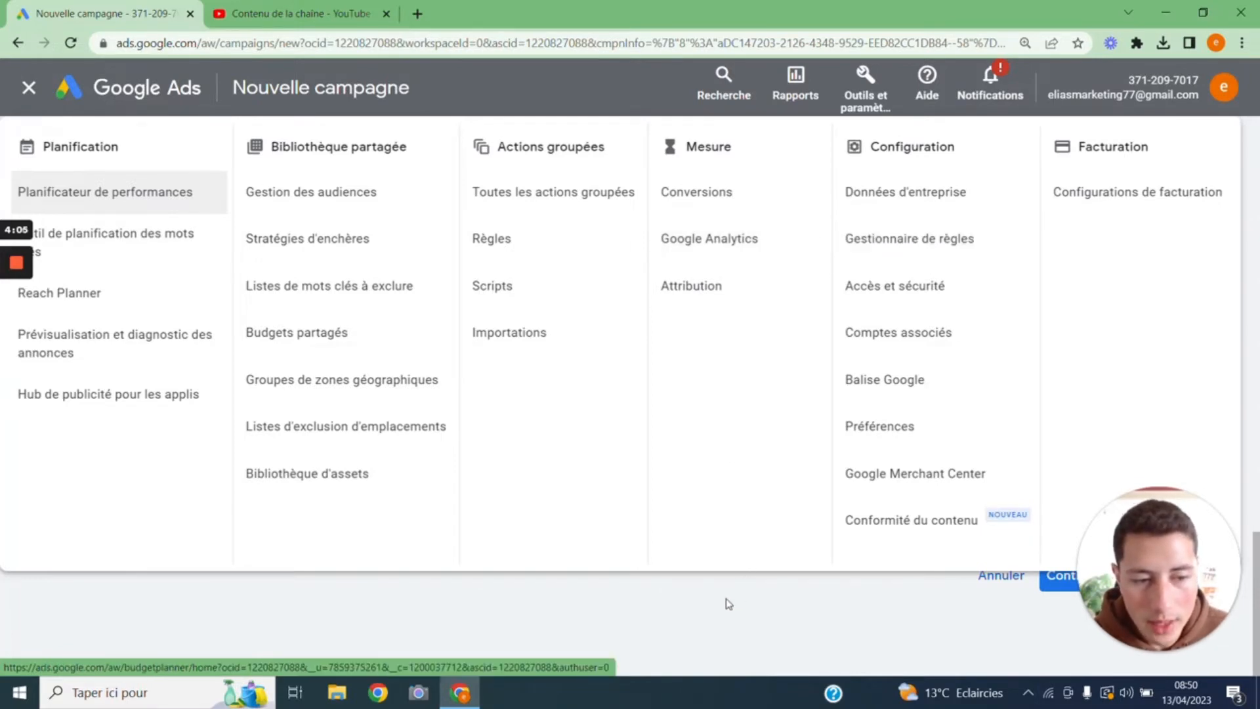
left_click(698, 620)
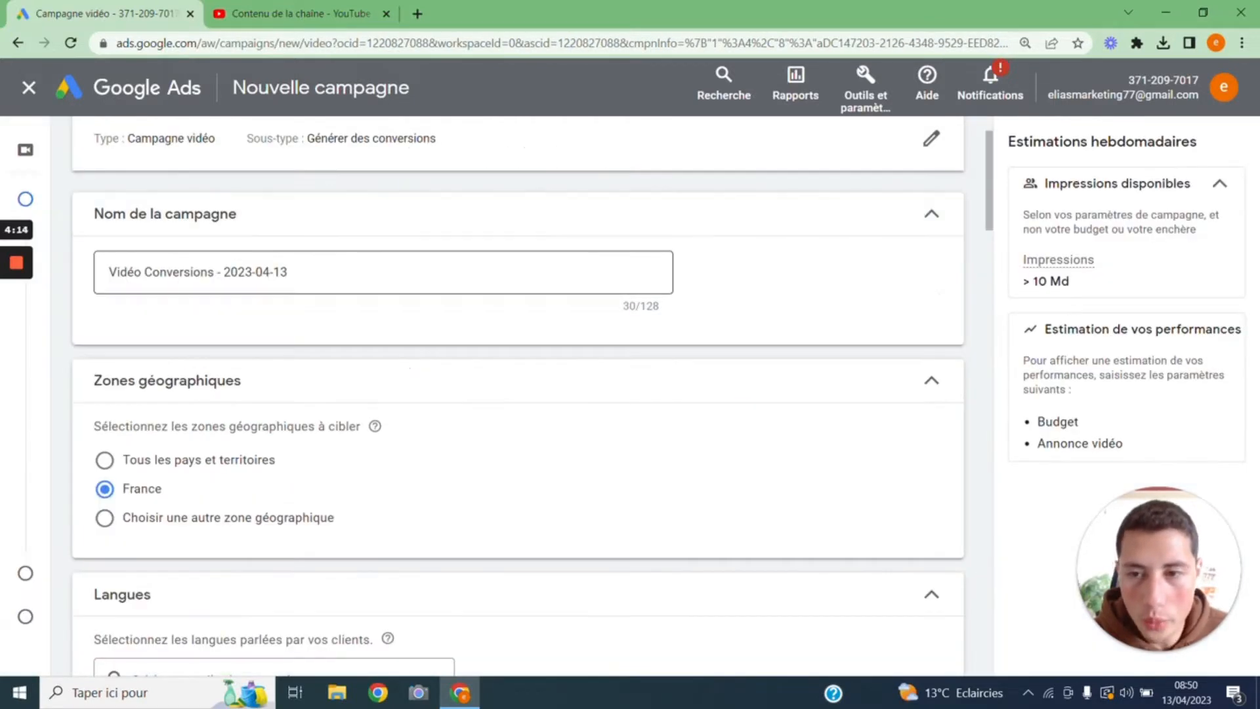
Set the geographic targeting to Choisir une autre zone géographique and open its advanced search
left_click(570, 268)
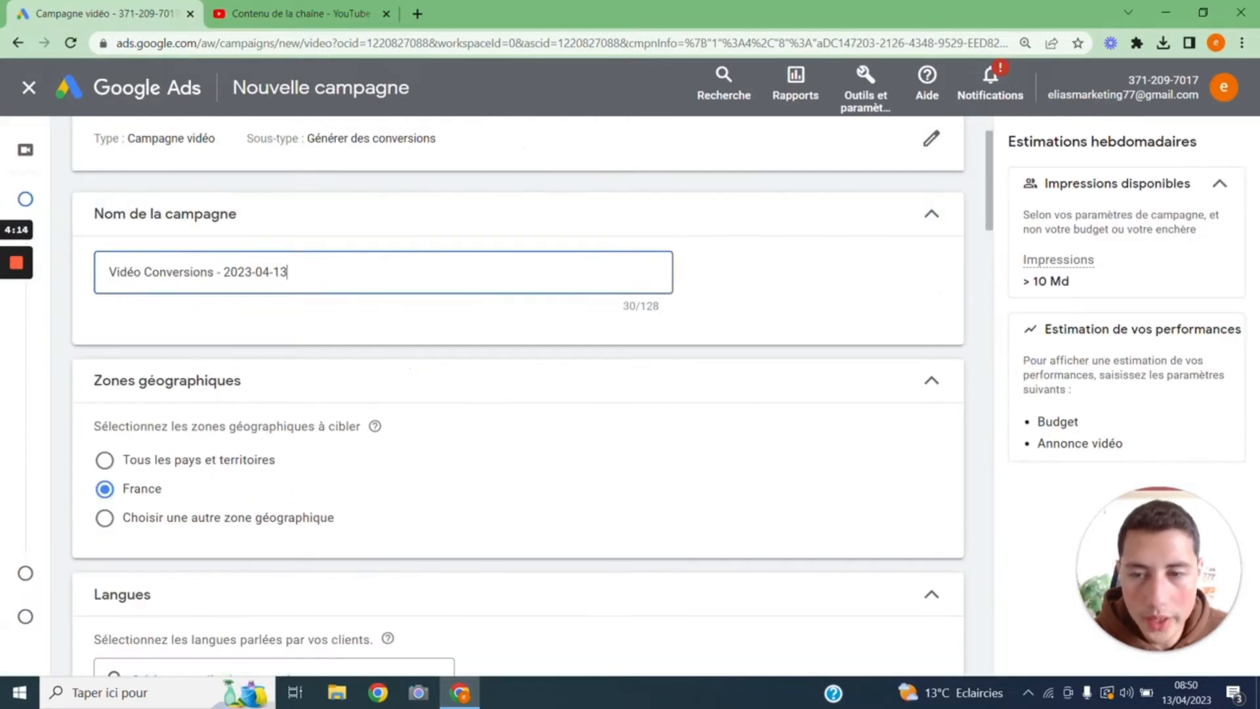
scroll(570, 268, "down", 3)
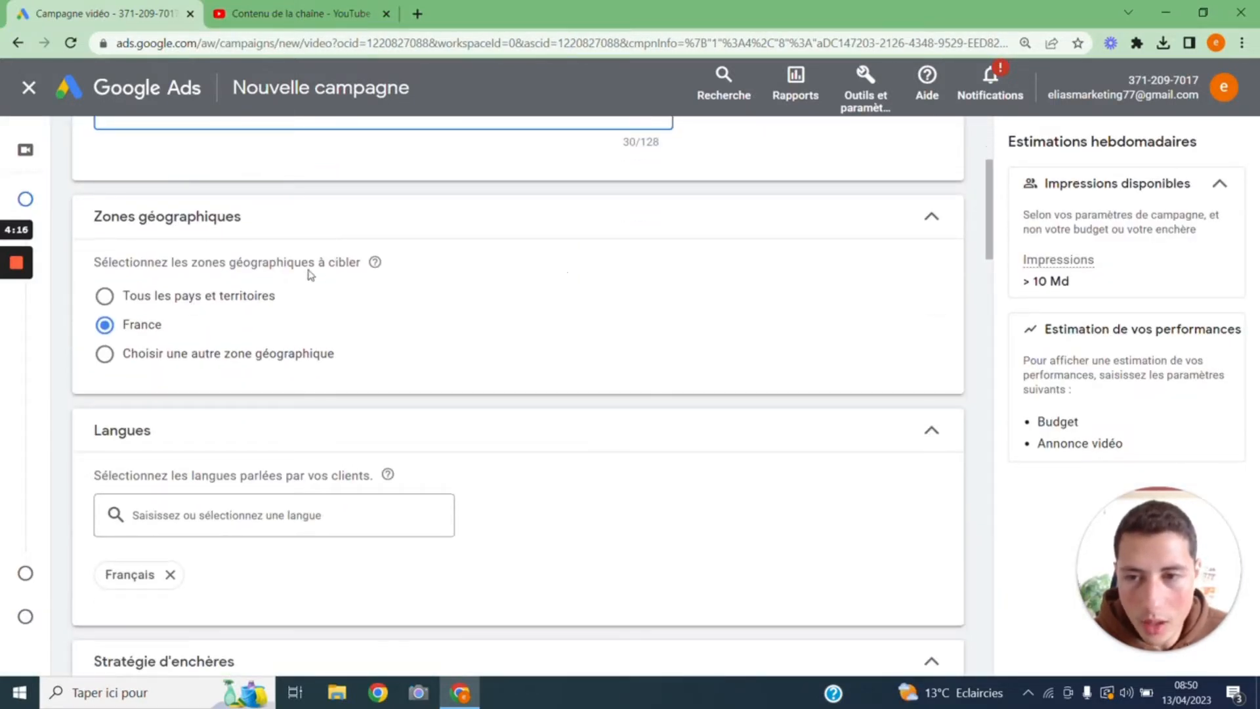
left_click(105, 355)
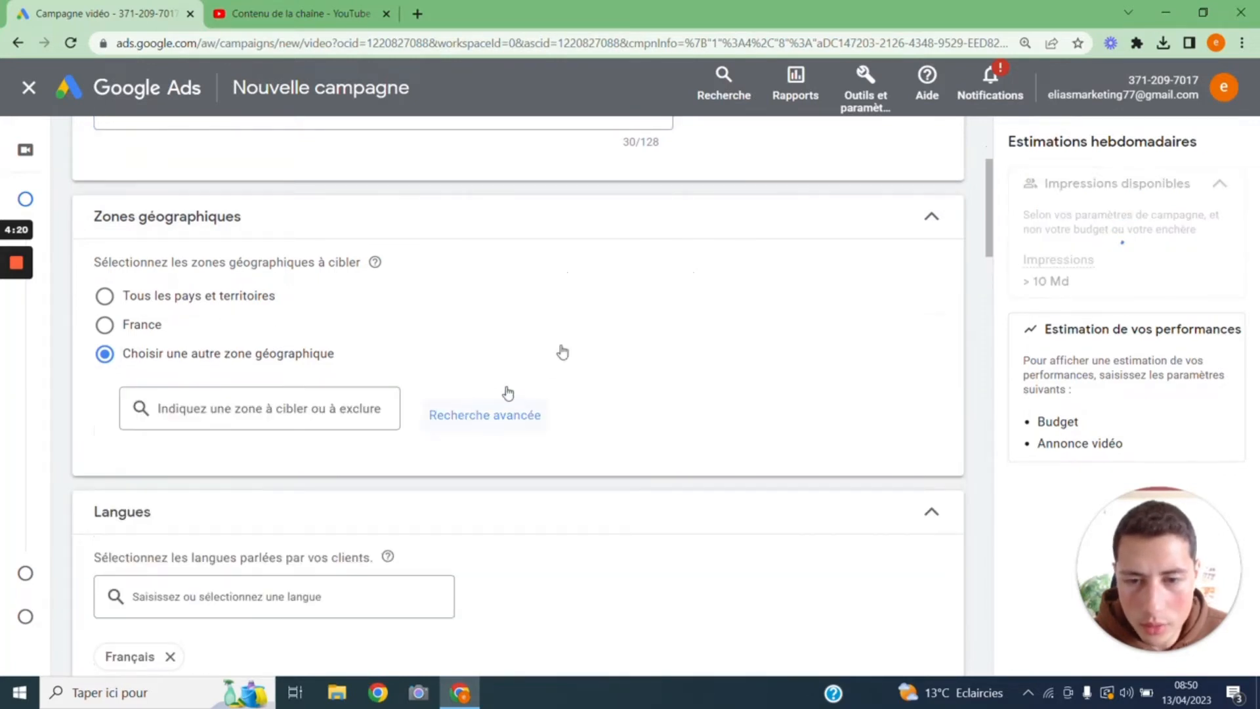
left_click(486, 415)
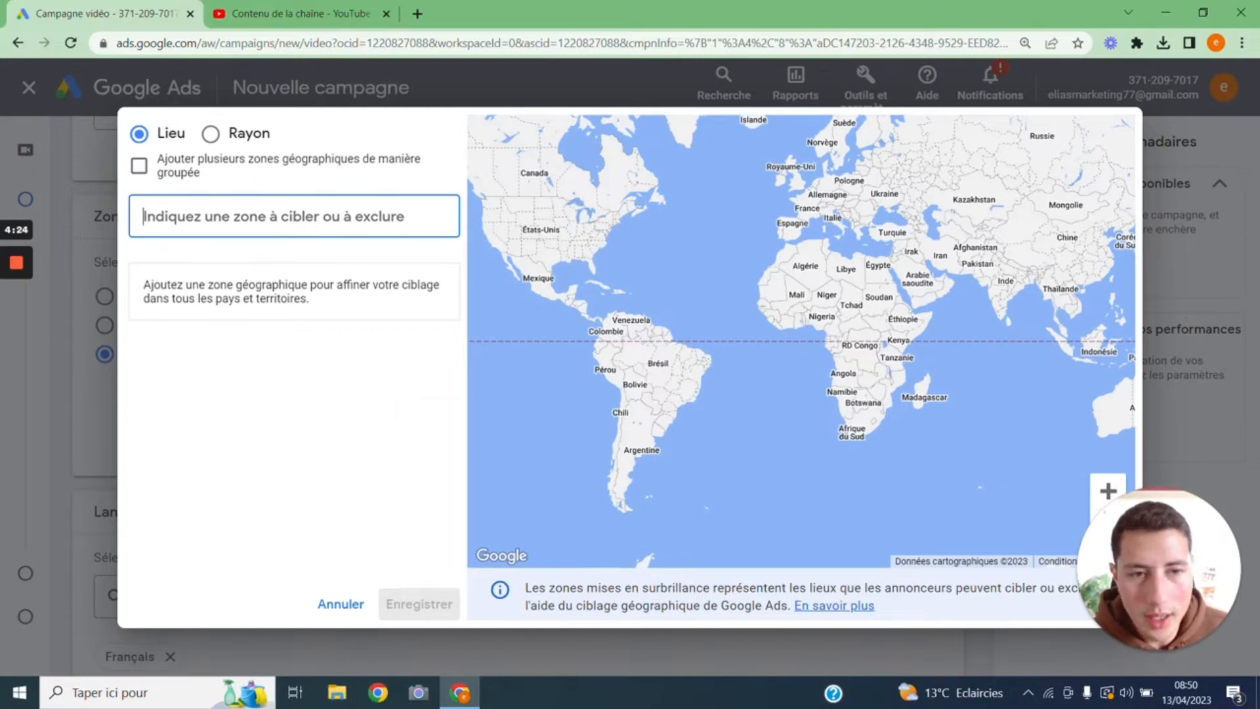
left_click(211, 133)
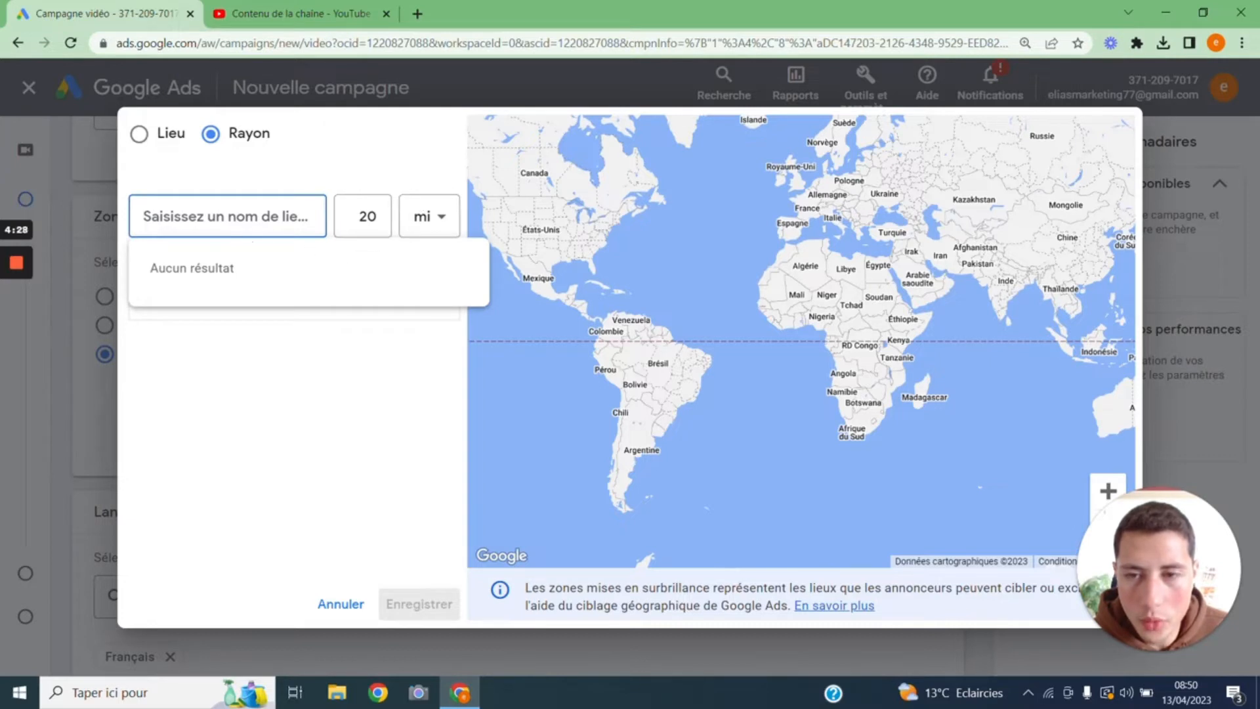
left_click(444, 218)
left_click(421, 273)
left_click(377, 225)
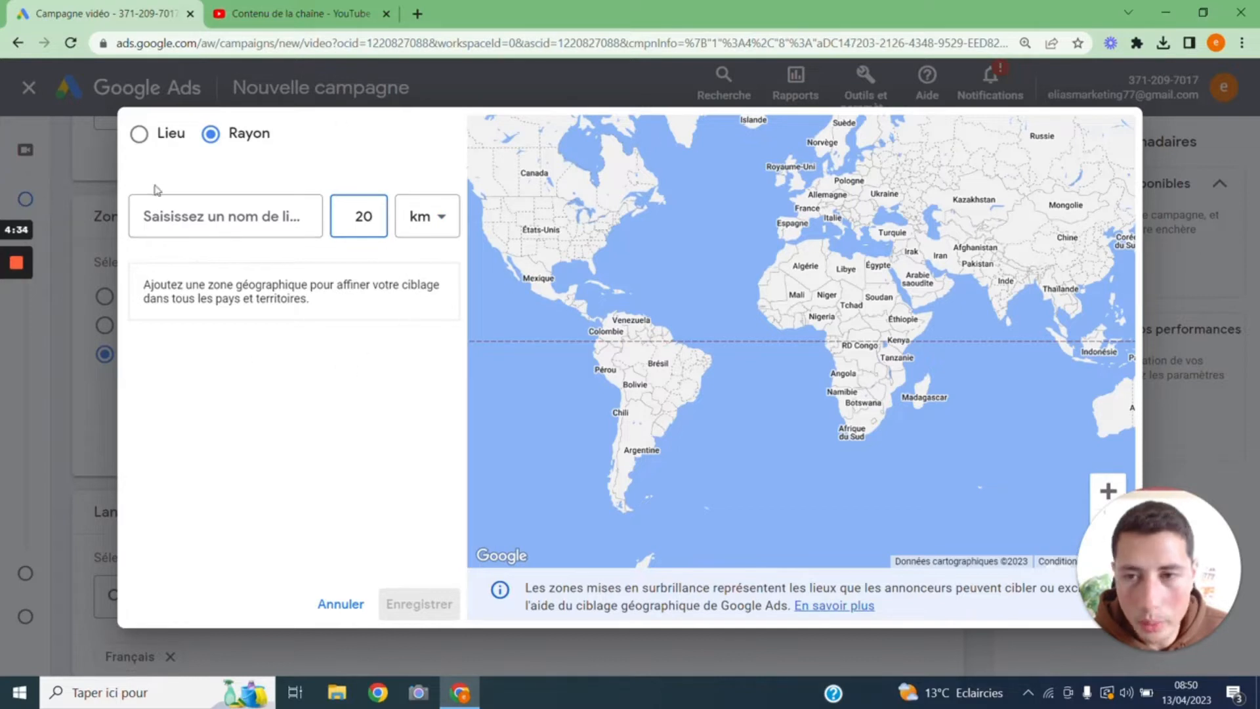
left_click(154, 145)
left_click(139, 134)
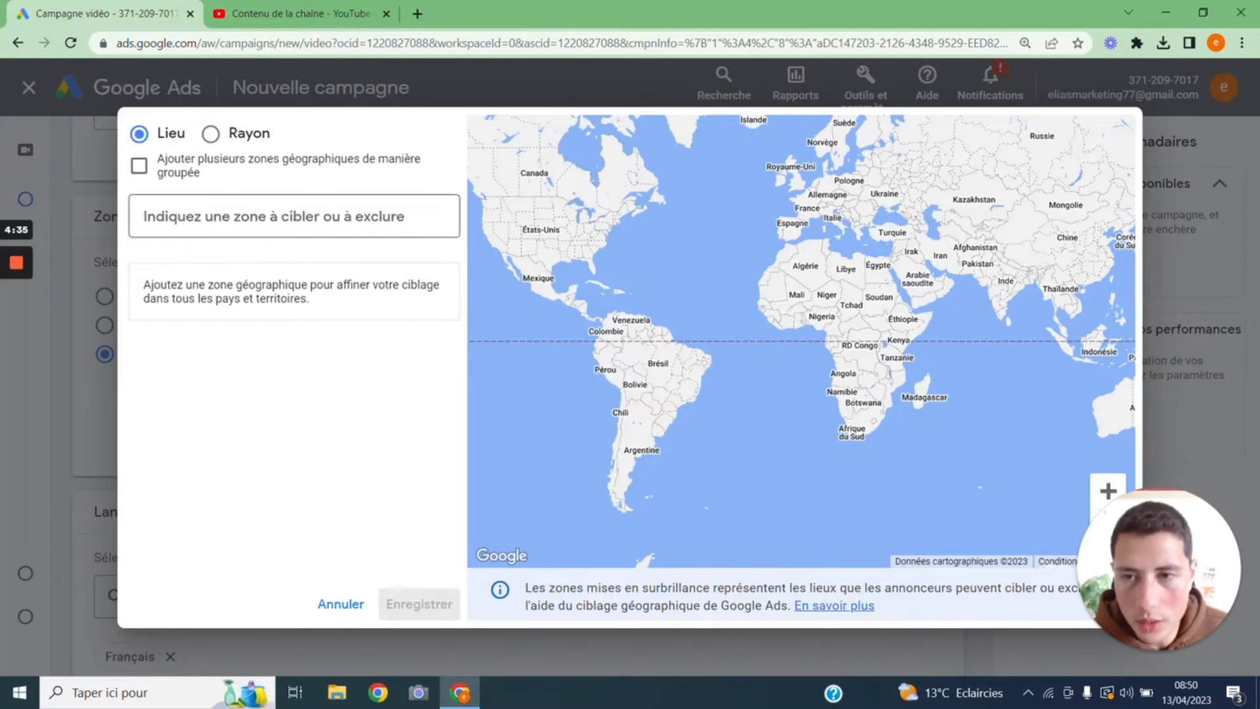
Add the city Paris, Île-de-France, France as the targeted area and save the location
left_click(281, 223)
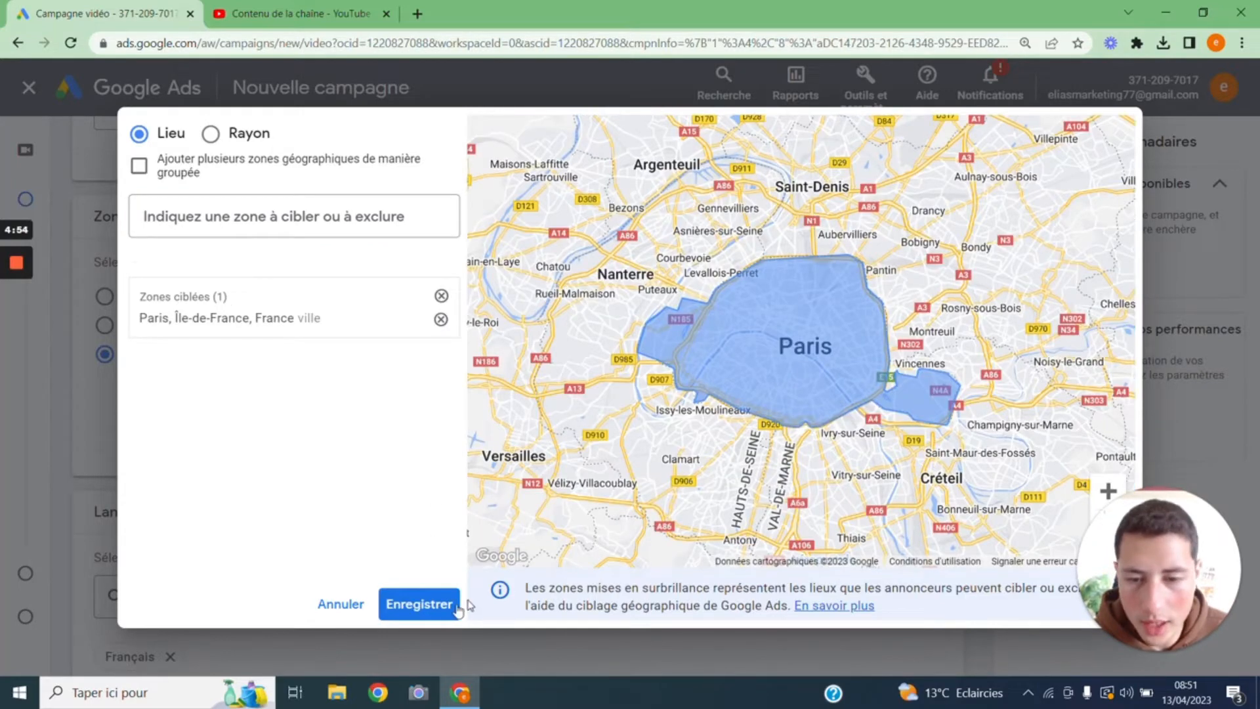
left_click(435, 610)
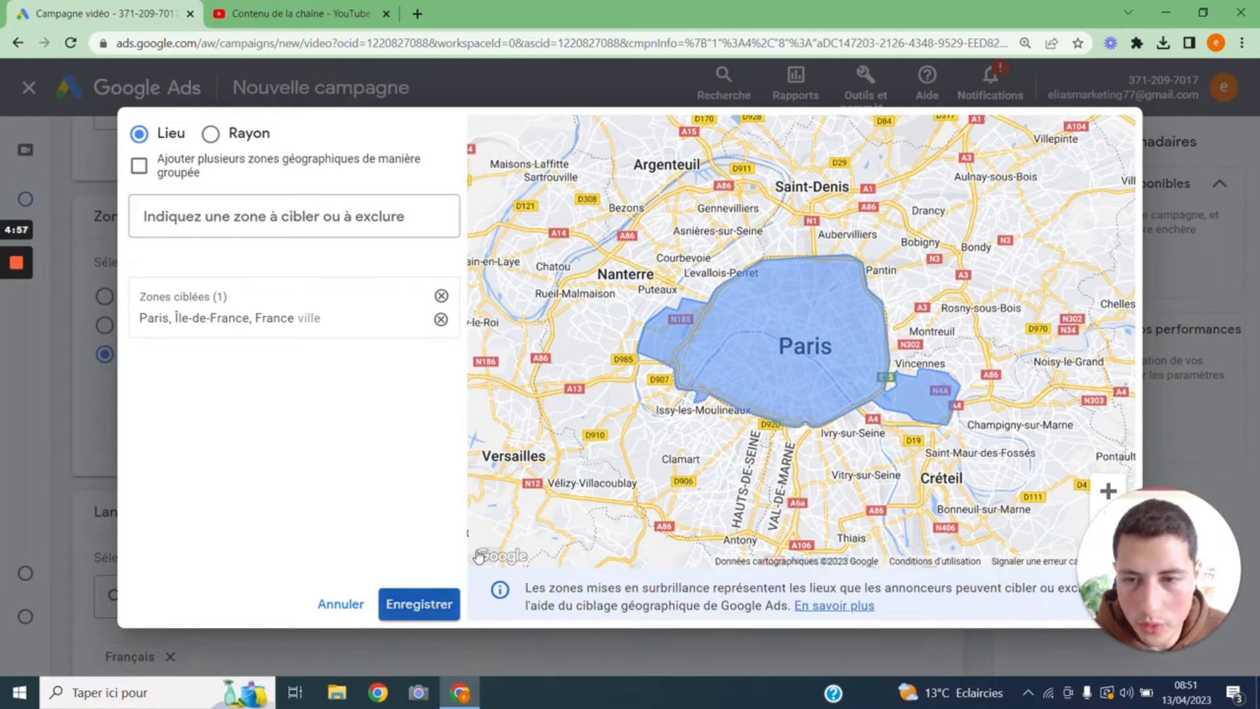
scroll(467, 234, "down", 5)
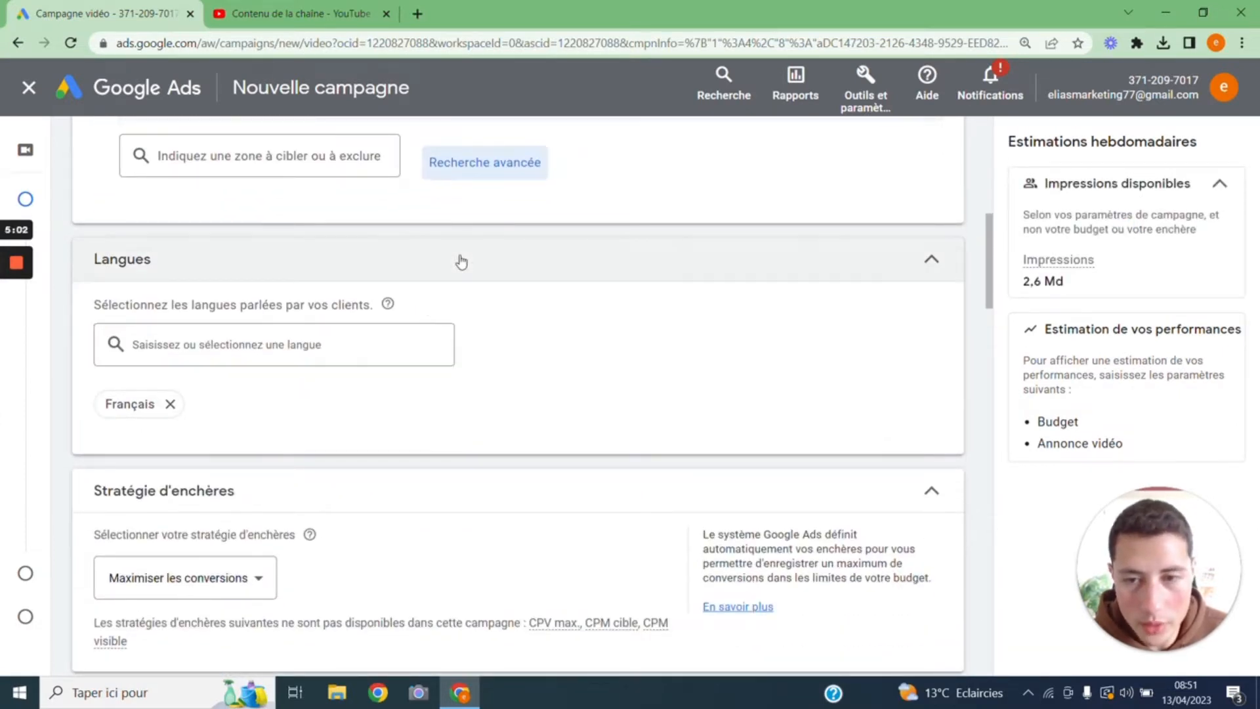
scroll(459, 260, "down", 1)
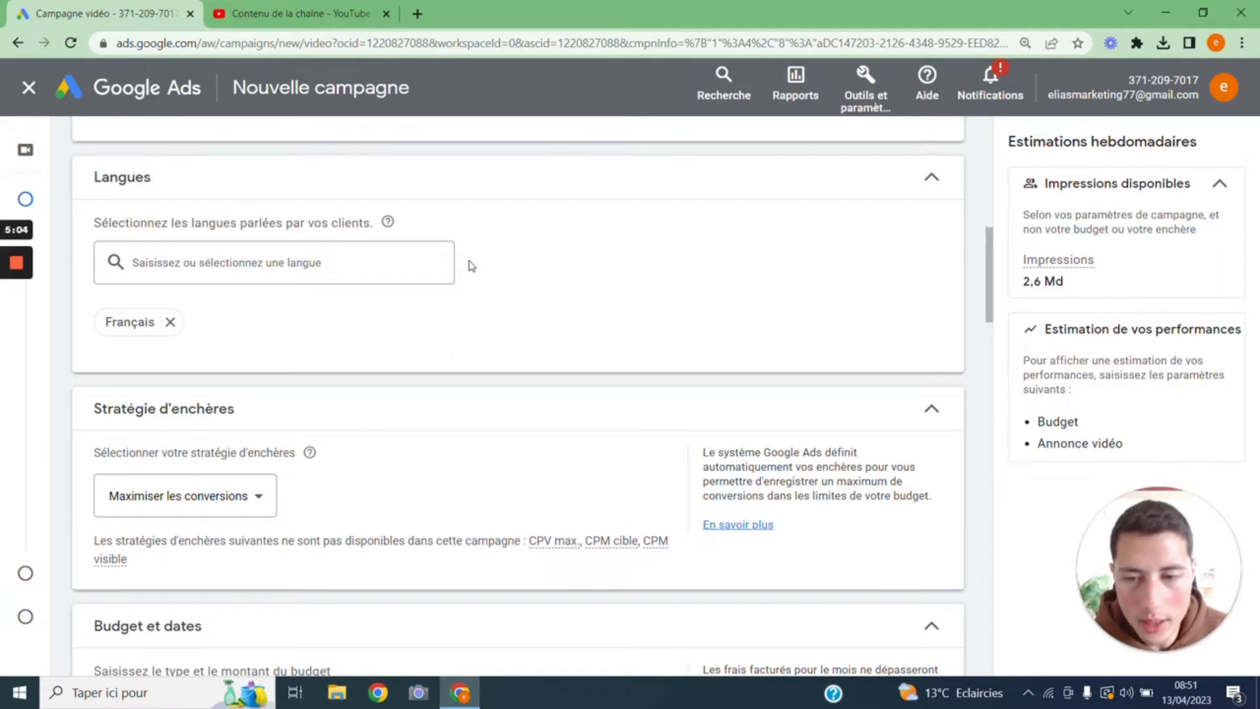
scroll(459, 272, "down", 2)
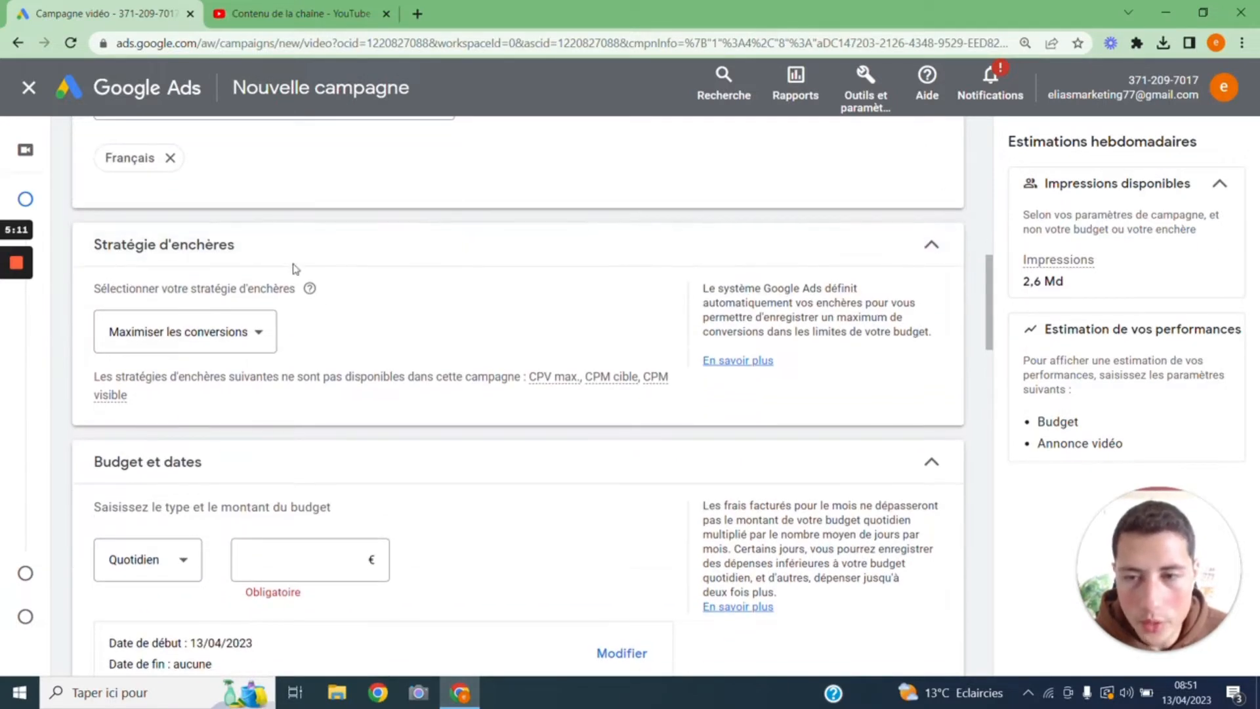
left_click(259, 333)
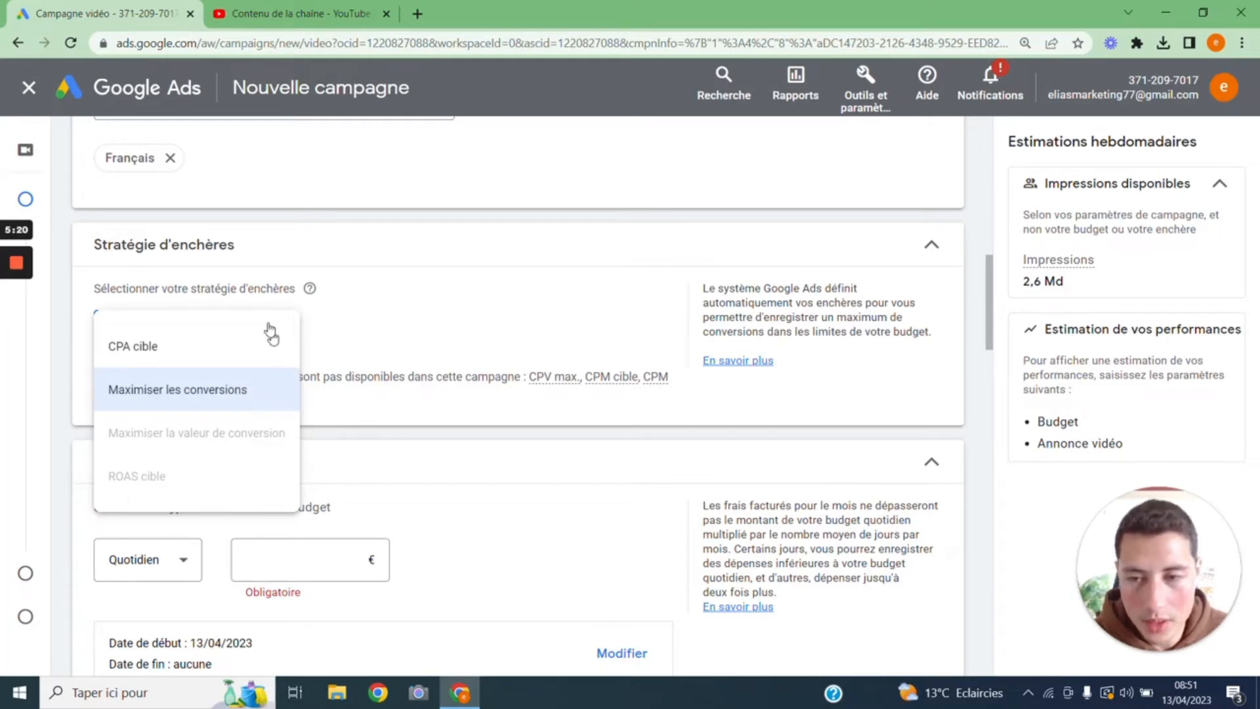
left_click(237, 345)
scroll(282, 368, "down", 1)
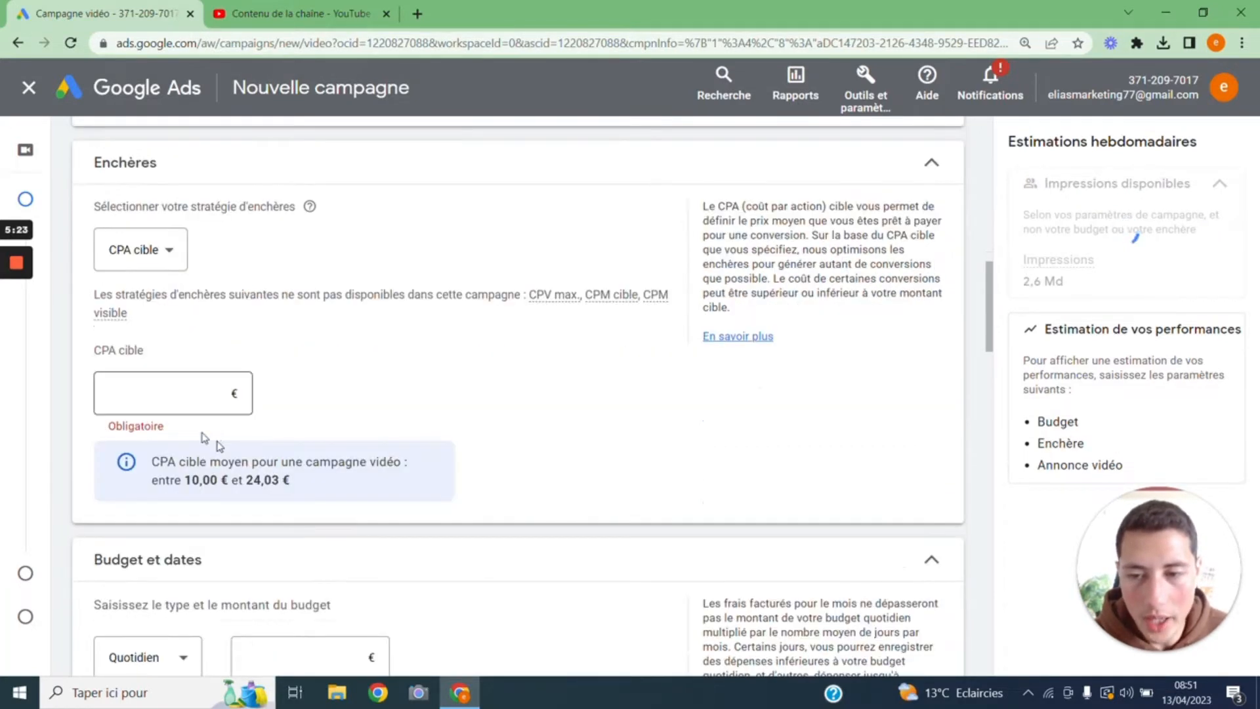
left_click(233, 393)
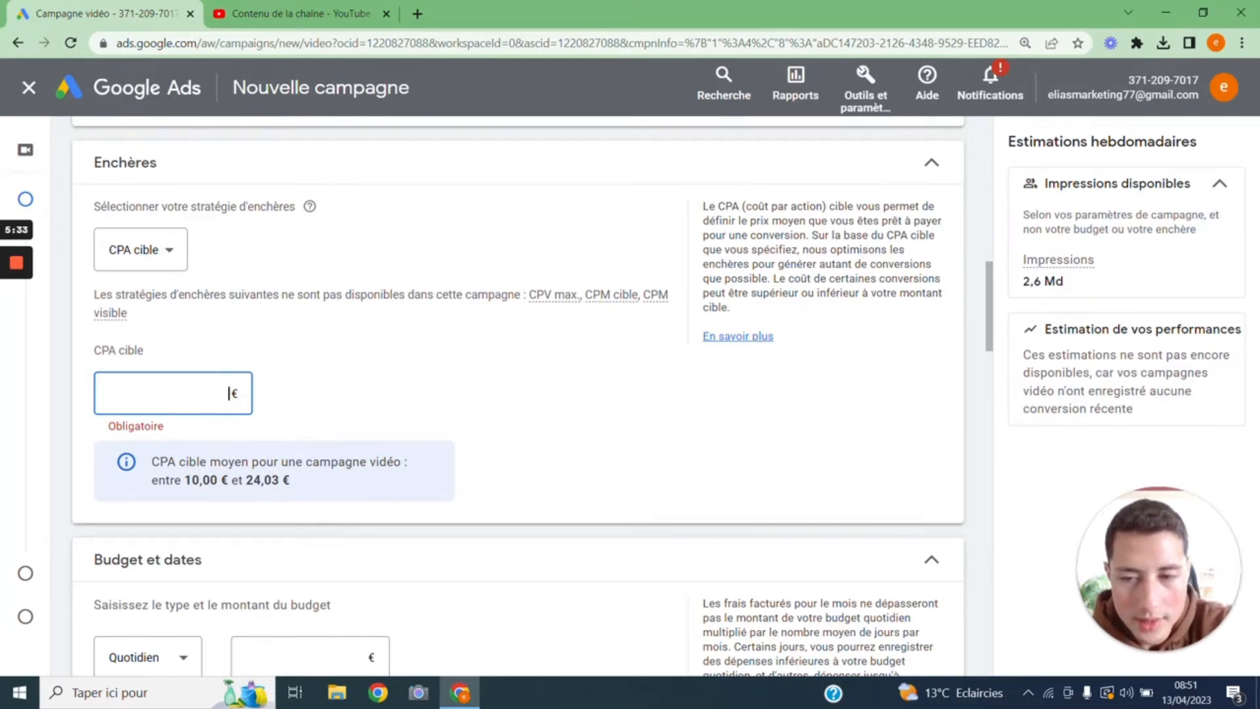
left_click(134, 255)
left_click(192, 309)
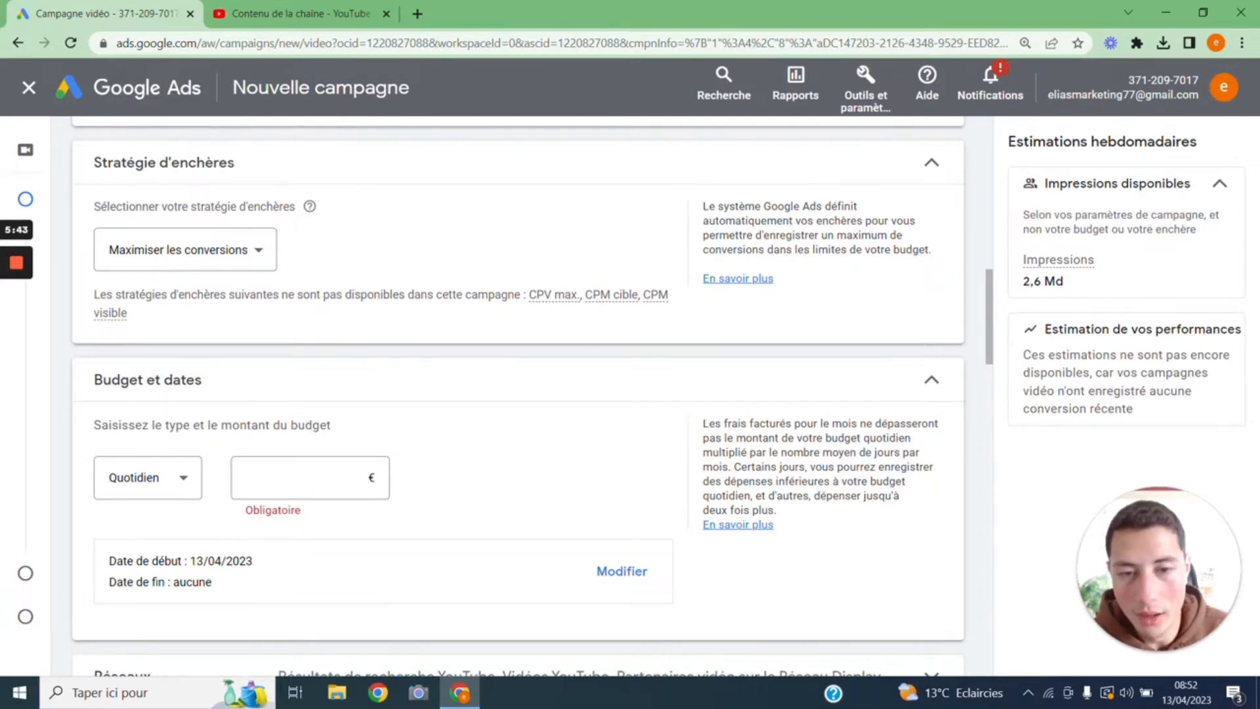
Set the campaign's daily budget to 30,00 €
scroll(497, 309, "down", 3)
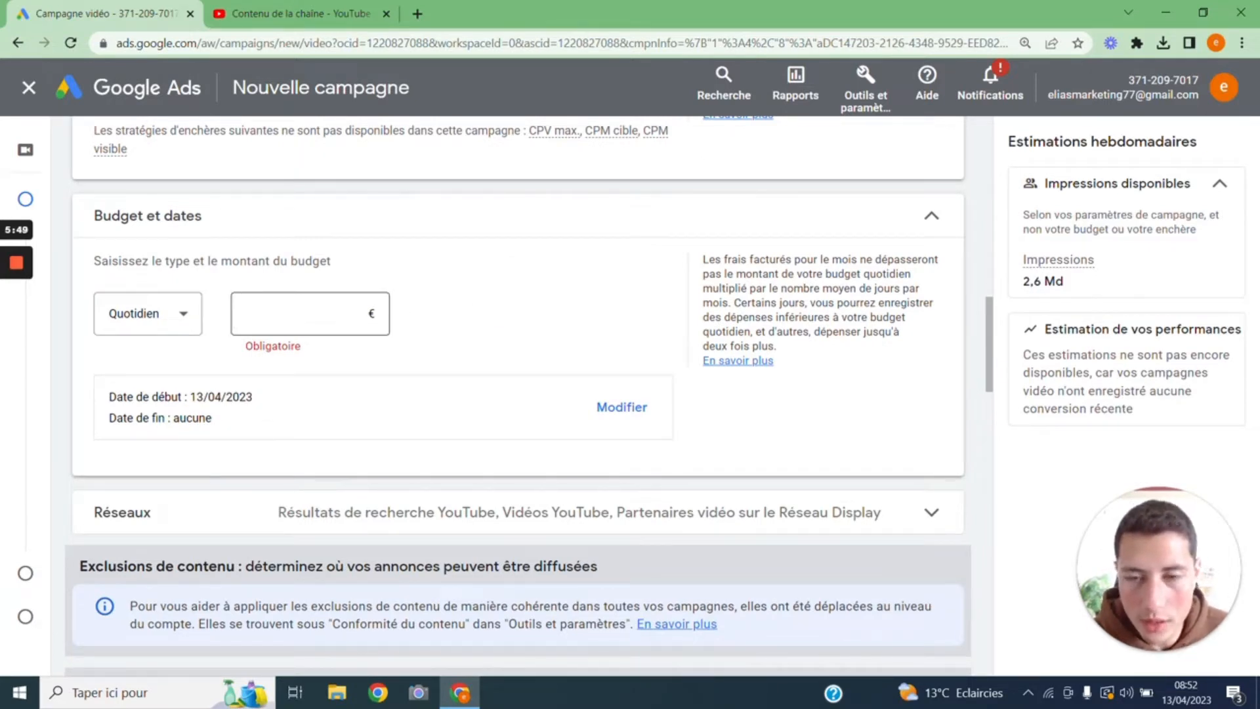
left_click(310, 314)
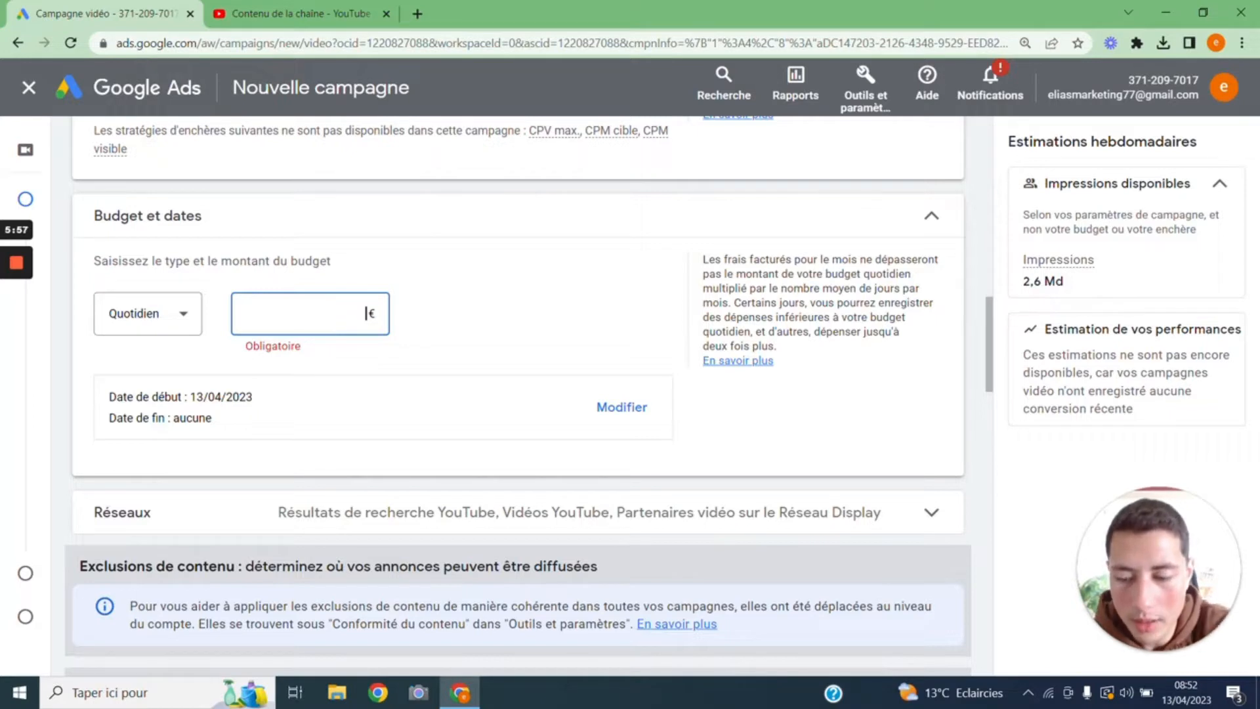
type("30,00 €")
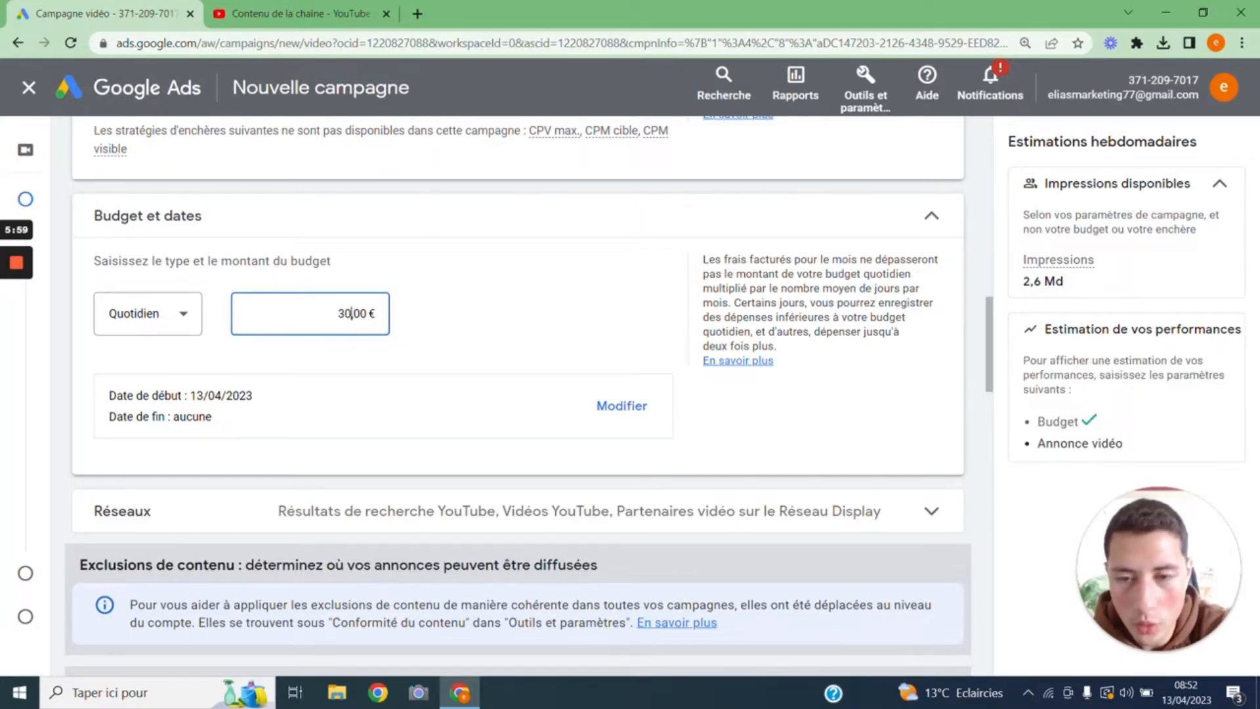
left_click(430, 310)
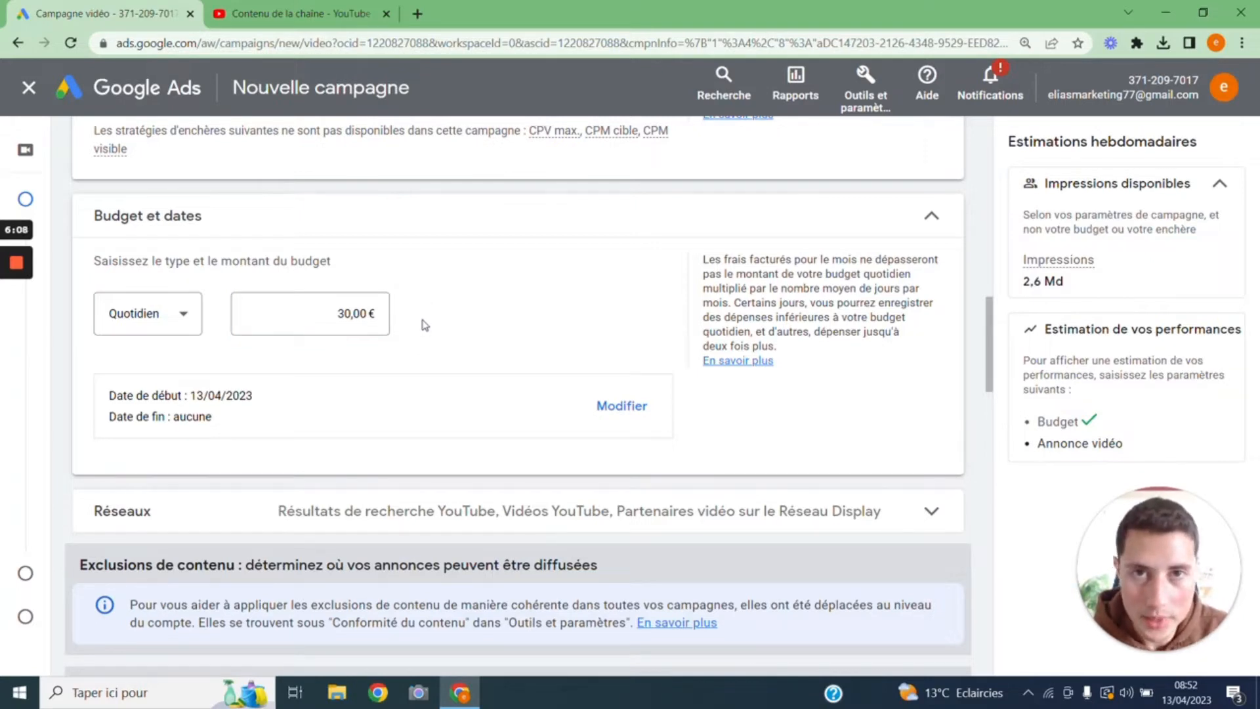
Review the networks on which the ads can run in the Réseaux section, and collapse it again
left_click(786, 510)
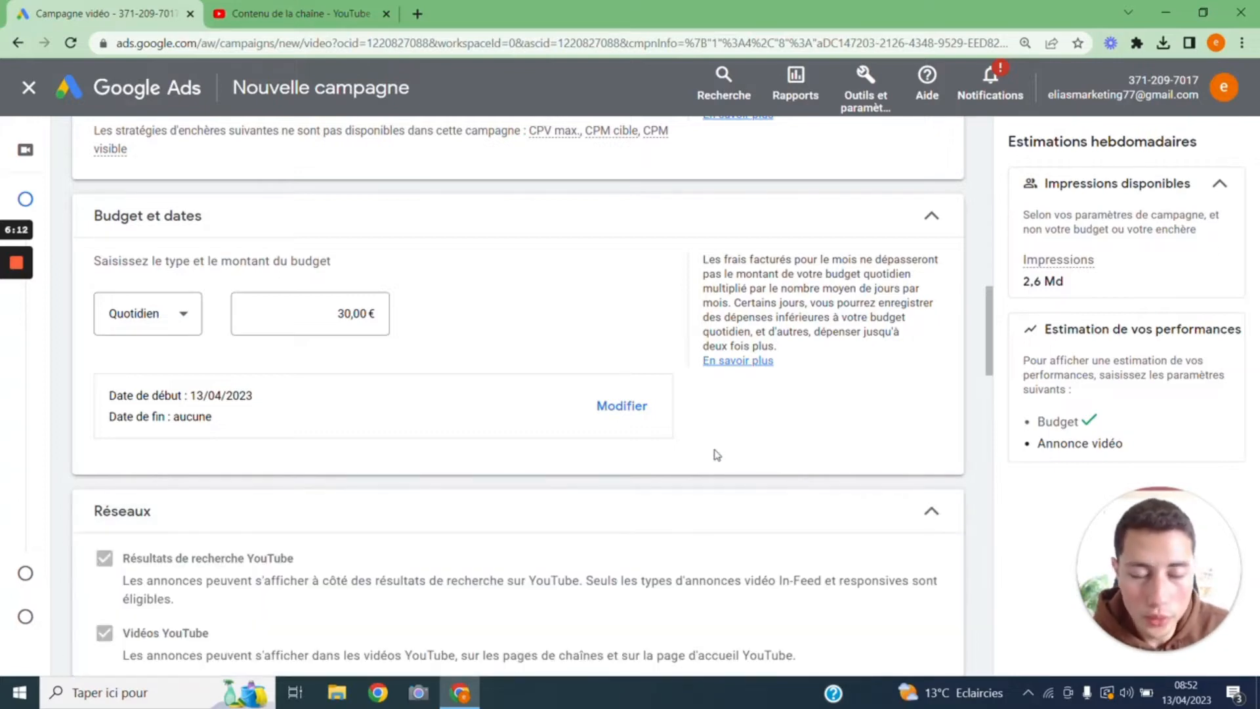
scroll(714, 453, "down", 3)
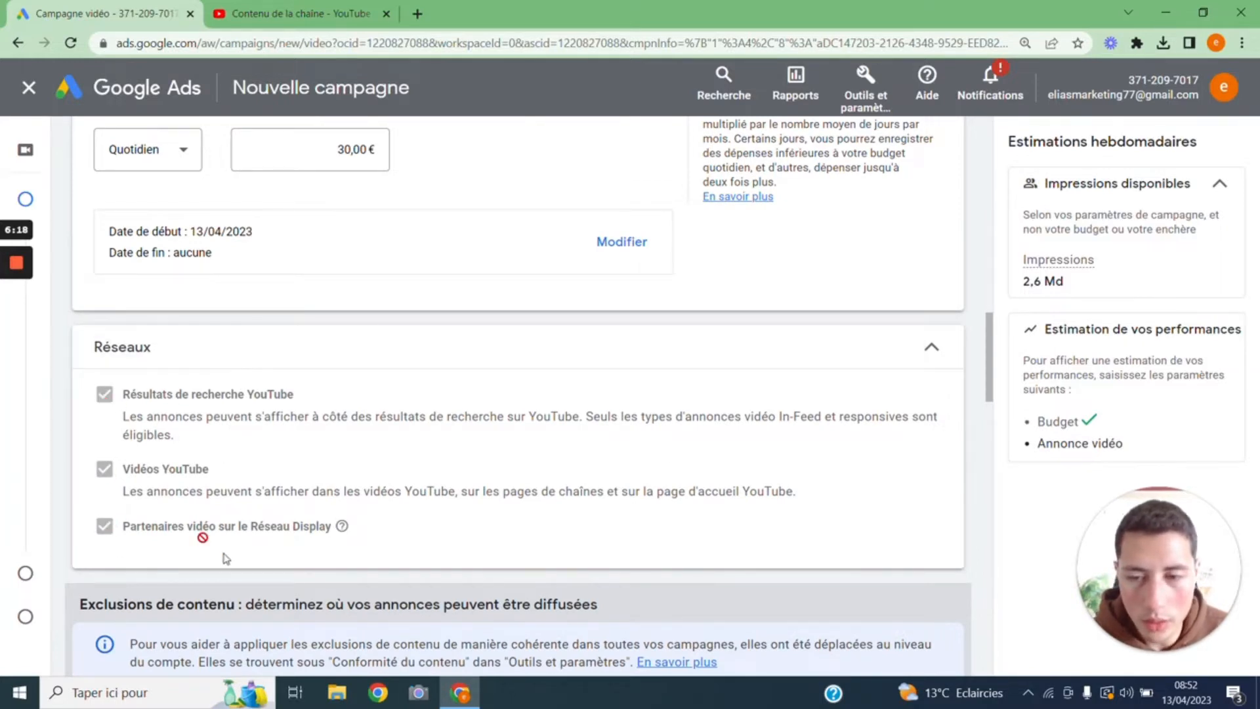
scroll(358, 561, "up", 1)
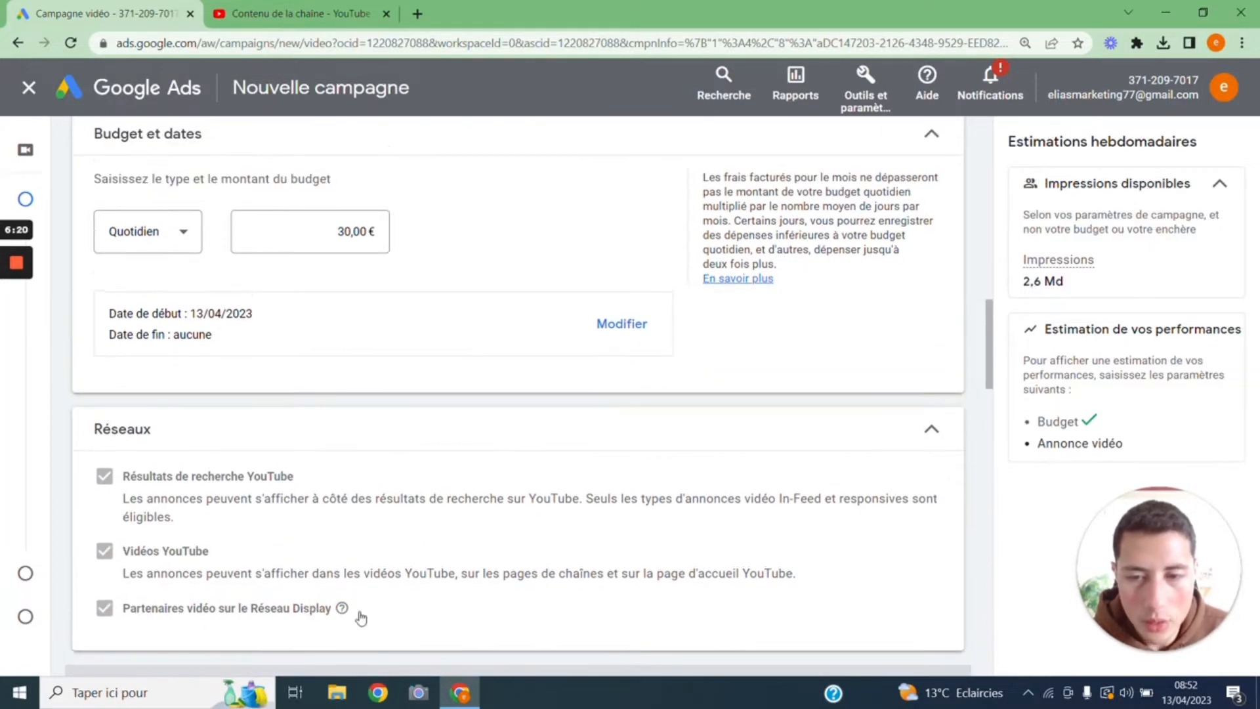
scroll(340, 555, "down", 2)
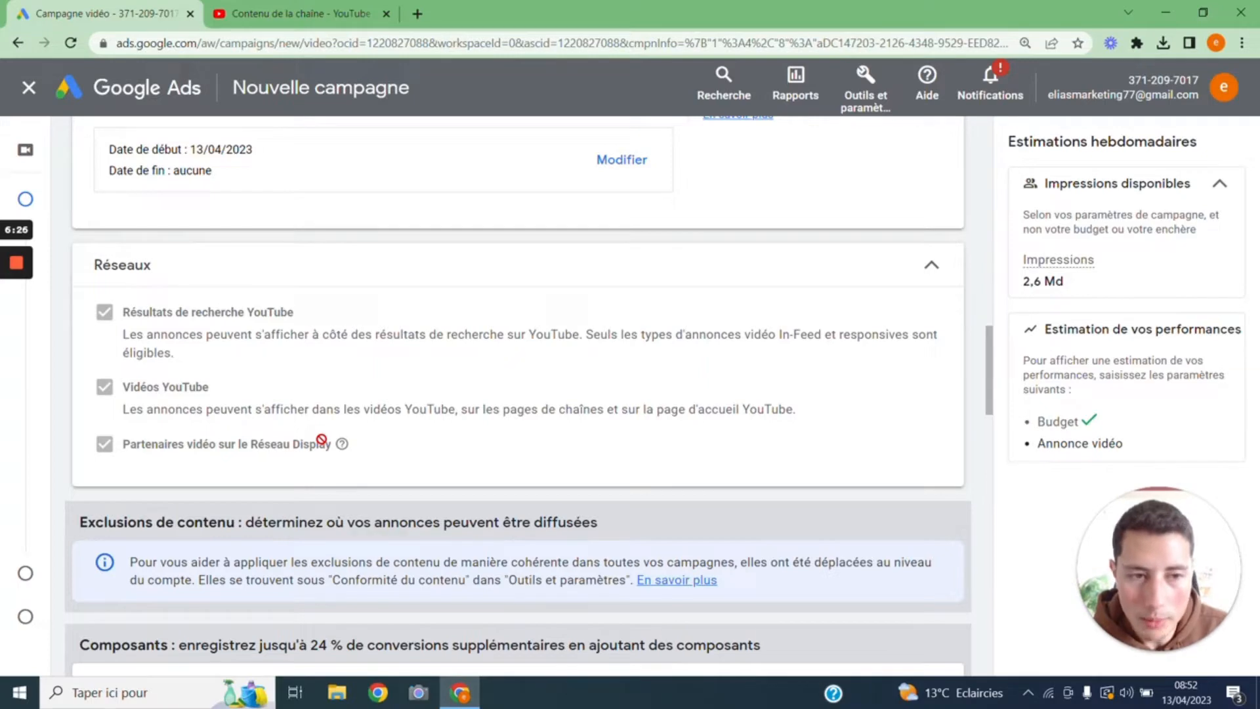
left_click(584, 279)
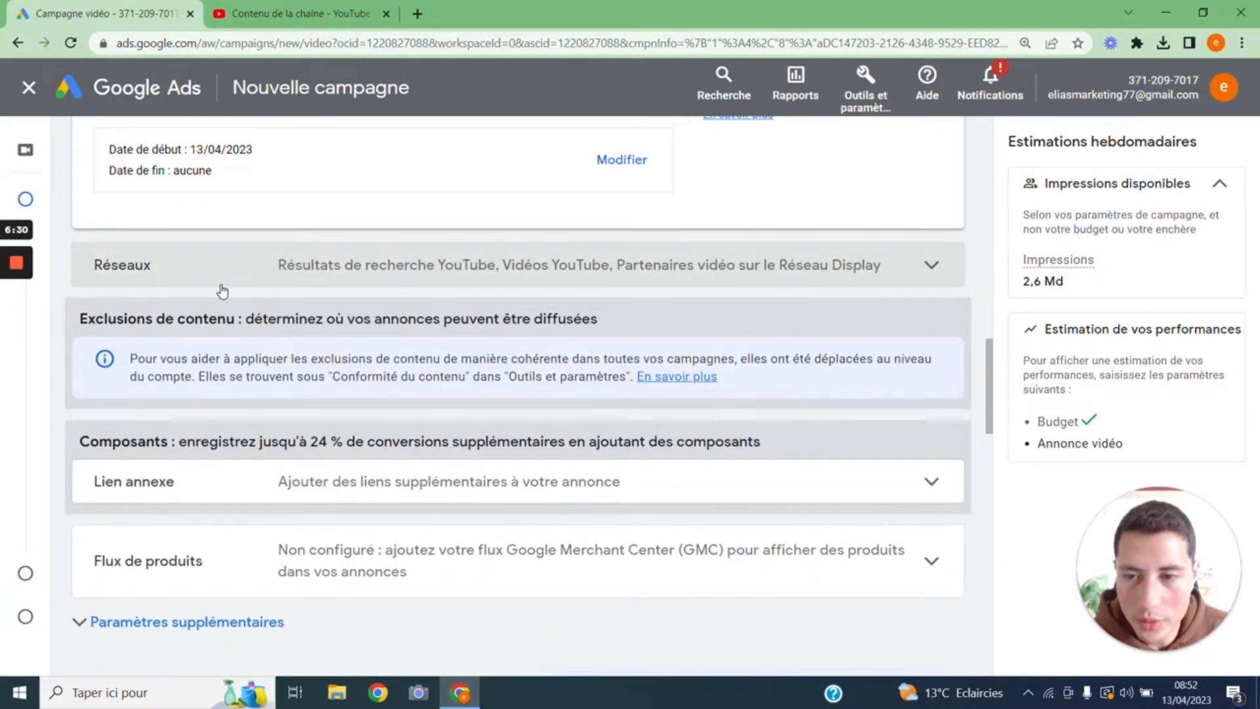
left_click(219, 284)
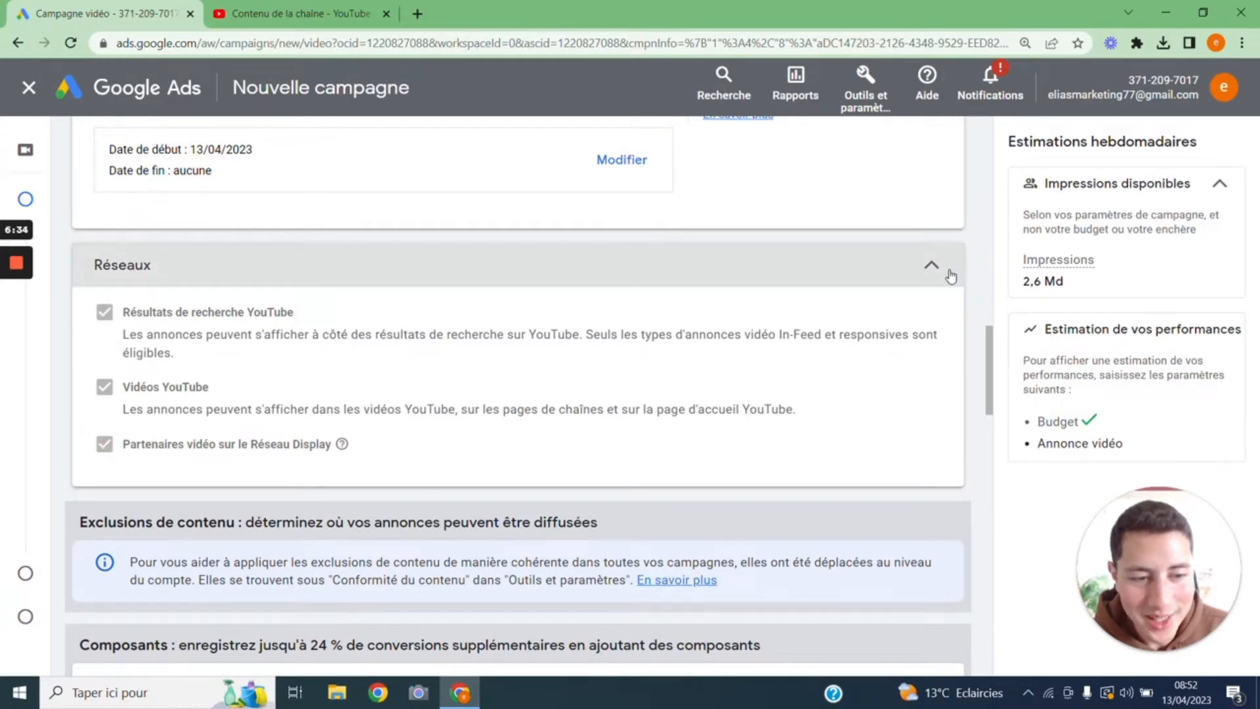
left_click(915, 261)
Open the account's Conformité du contenu settings in a new tab and dismiss the alerts displayed there
scroll(630, 268, "down", 1)
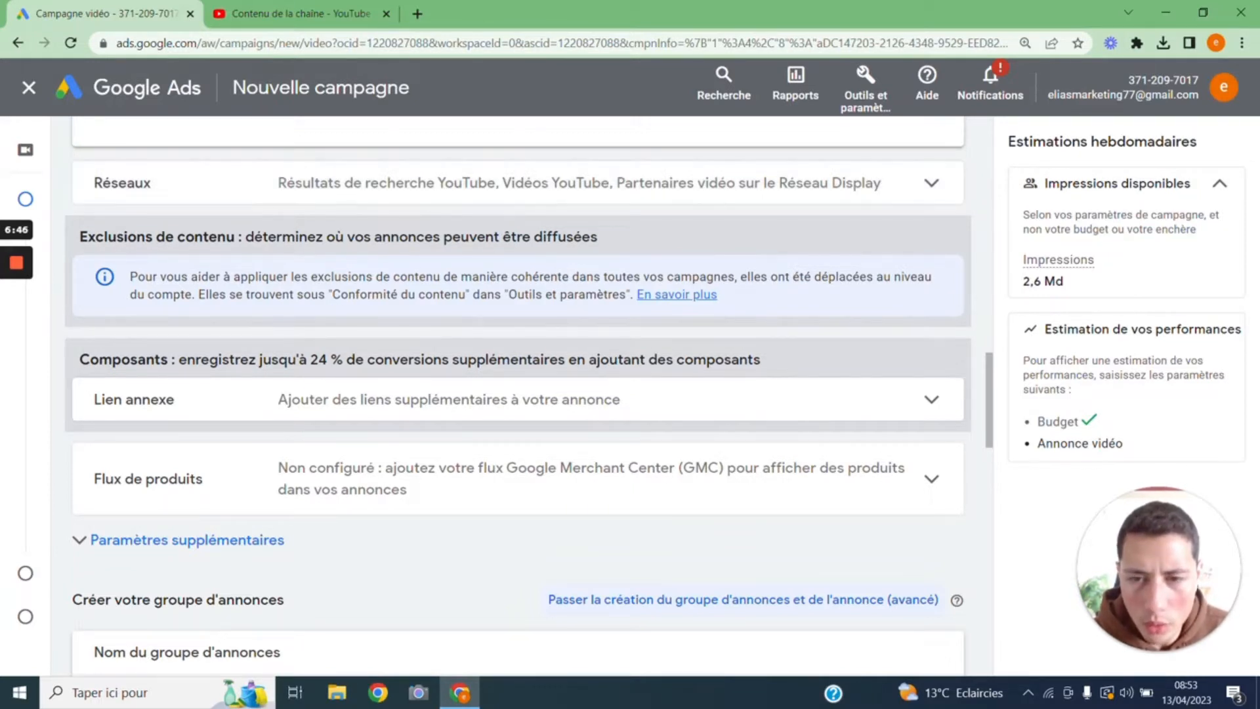
left_click_drag(332, 295, 433, 294)
left_click(441, 295)
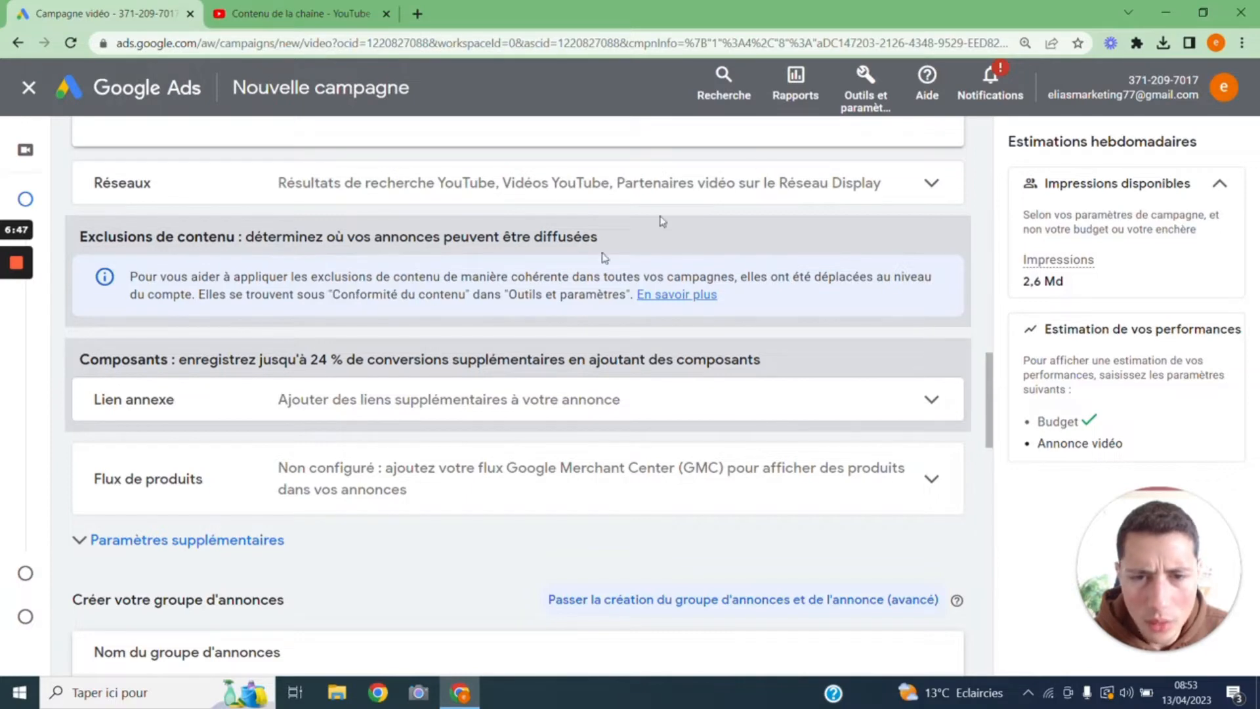
left_click(865, 82)
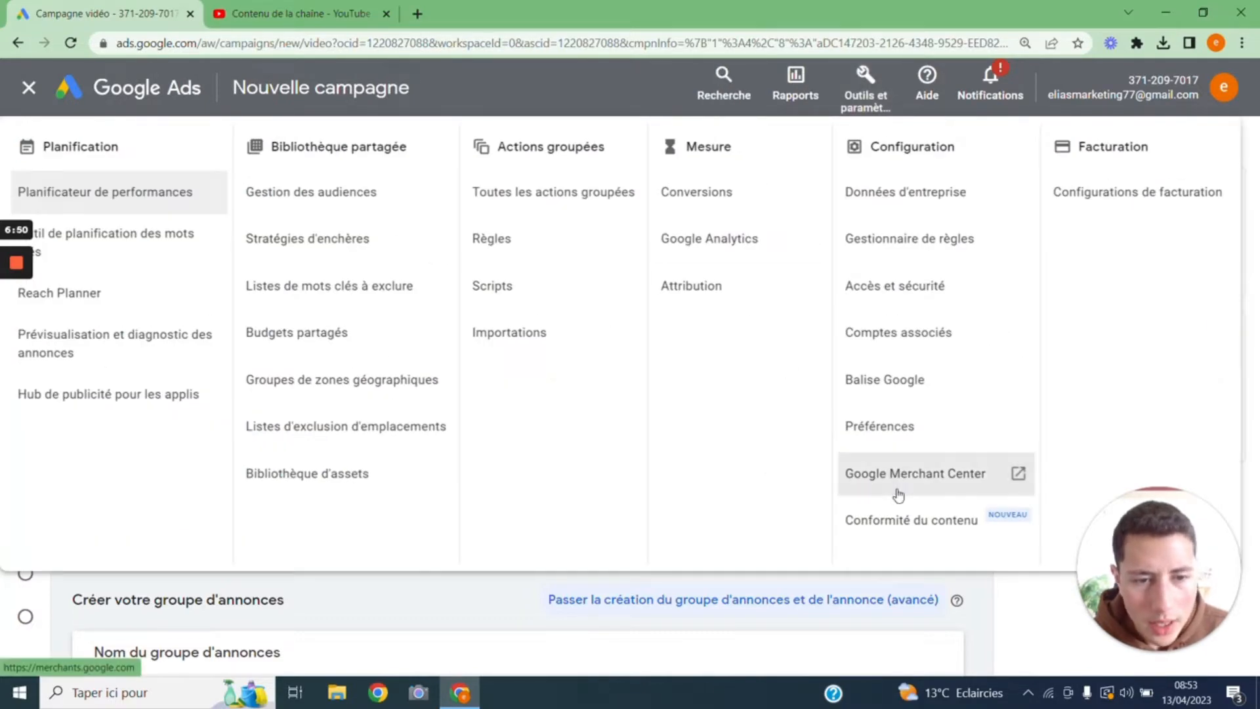
right_click(903, 525)
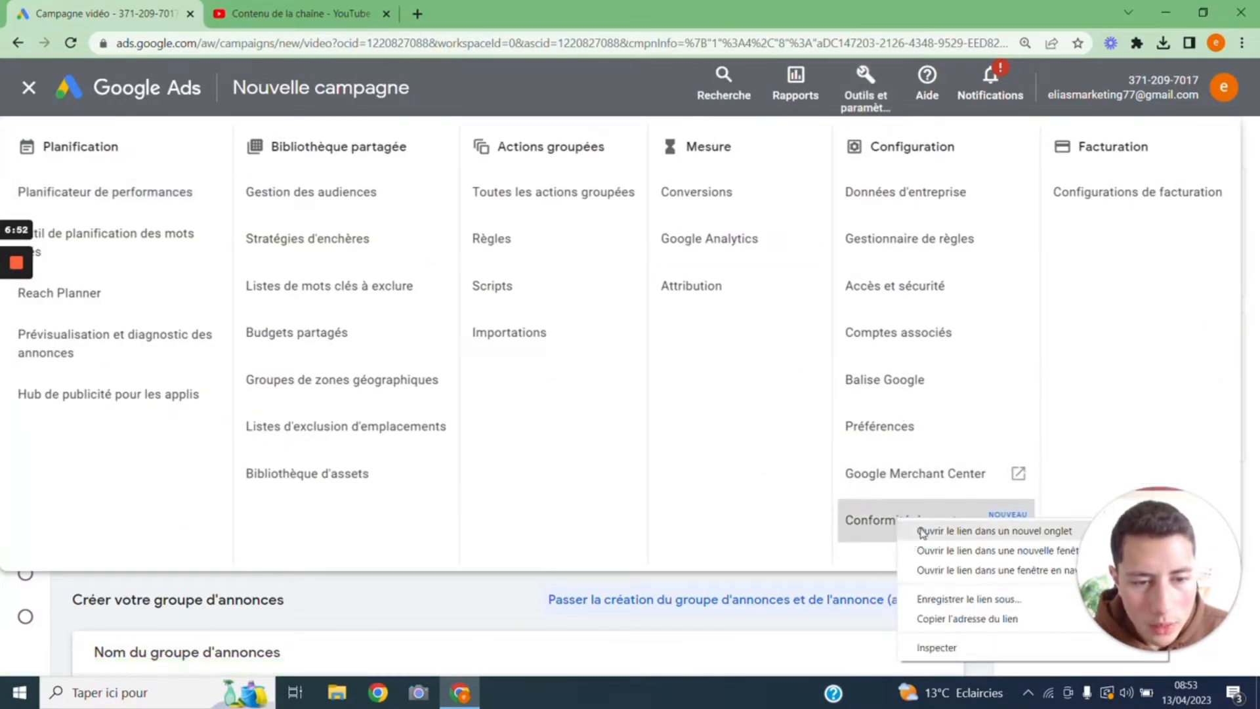
left_click(929, 531)
left_click(367, 13)
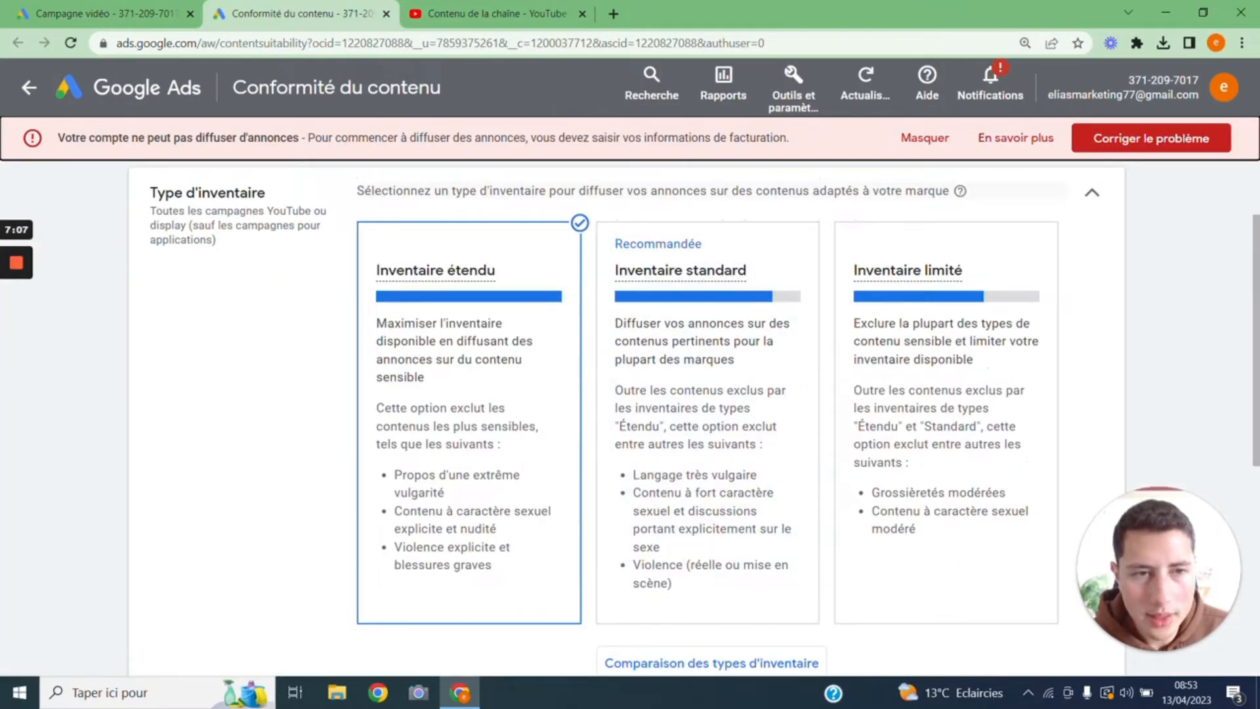
left_click(934, 136)
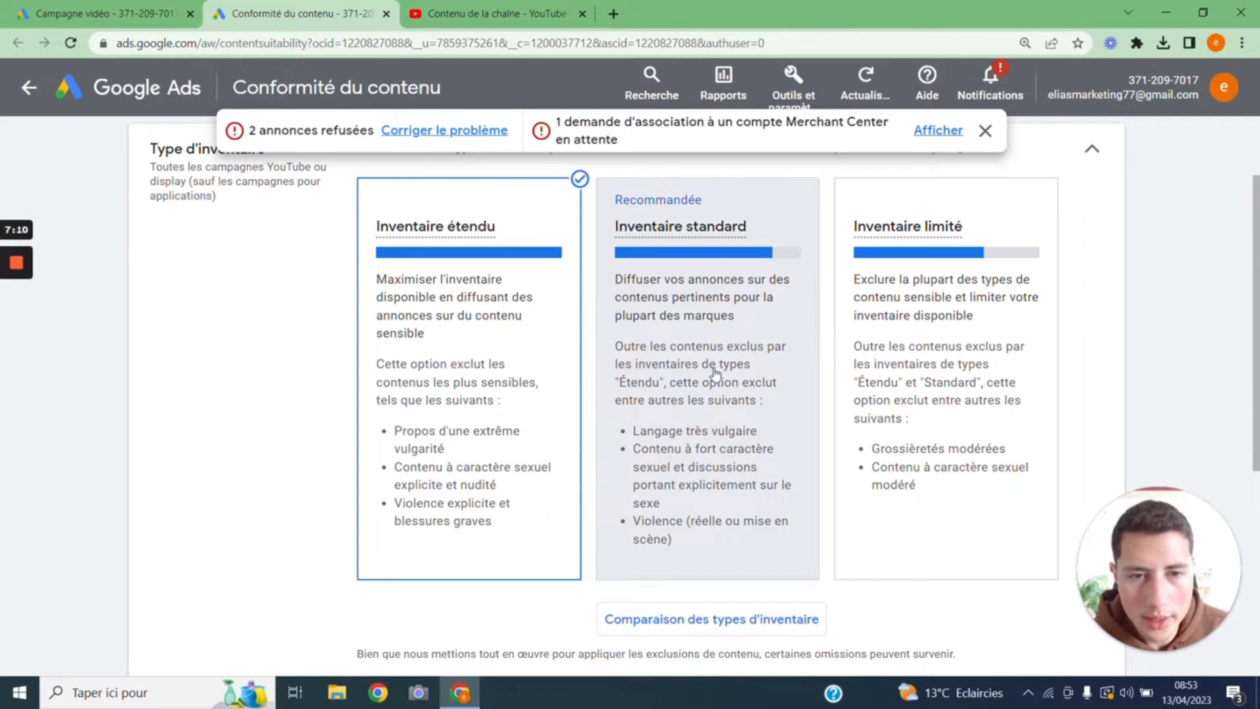
left_click(986, 133)
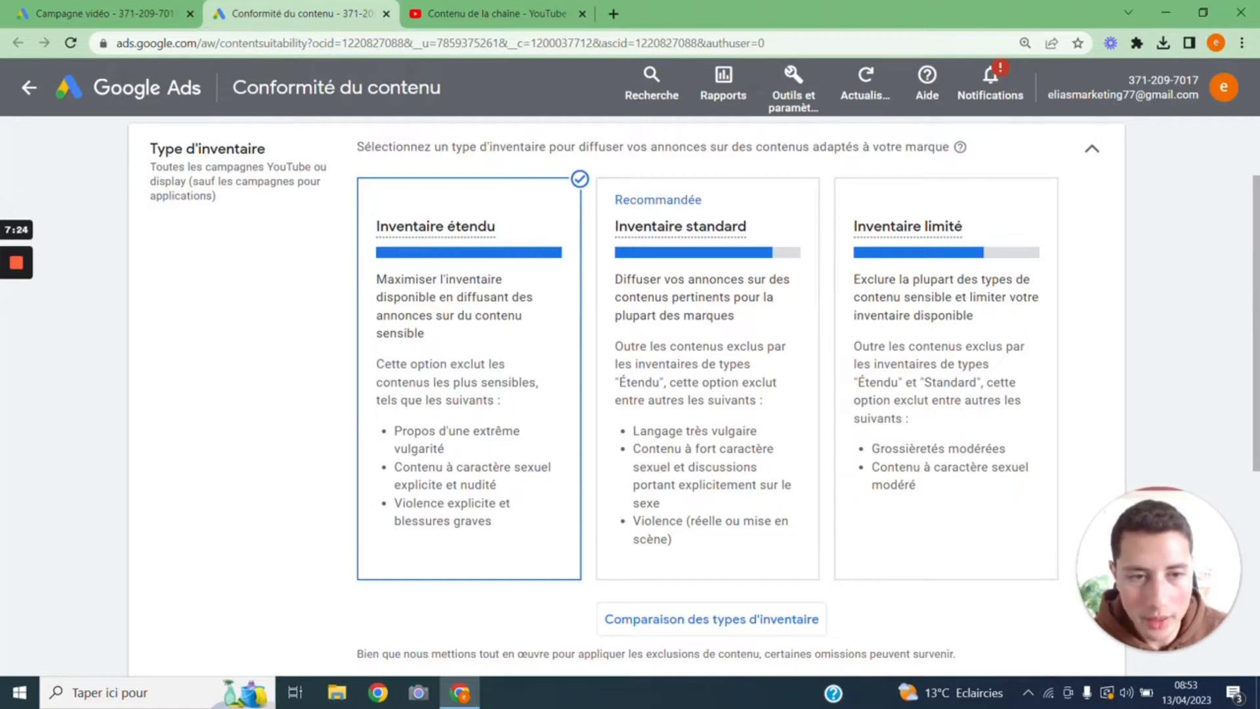
Try the Inventaire limité inventory type and restore Inventaire étendu
left_click(919, 282)
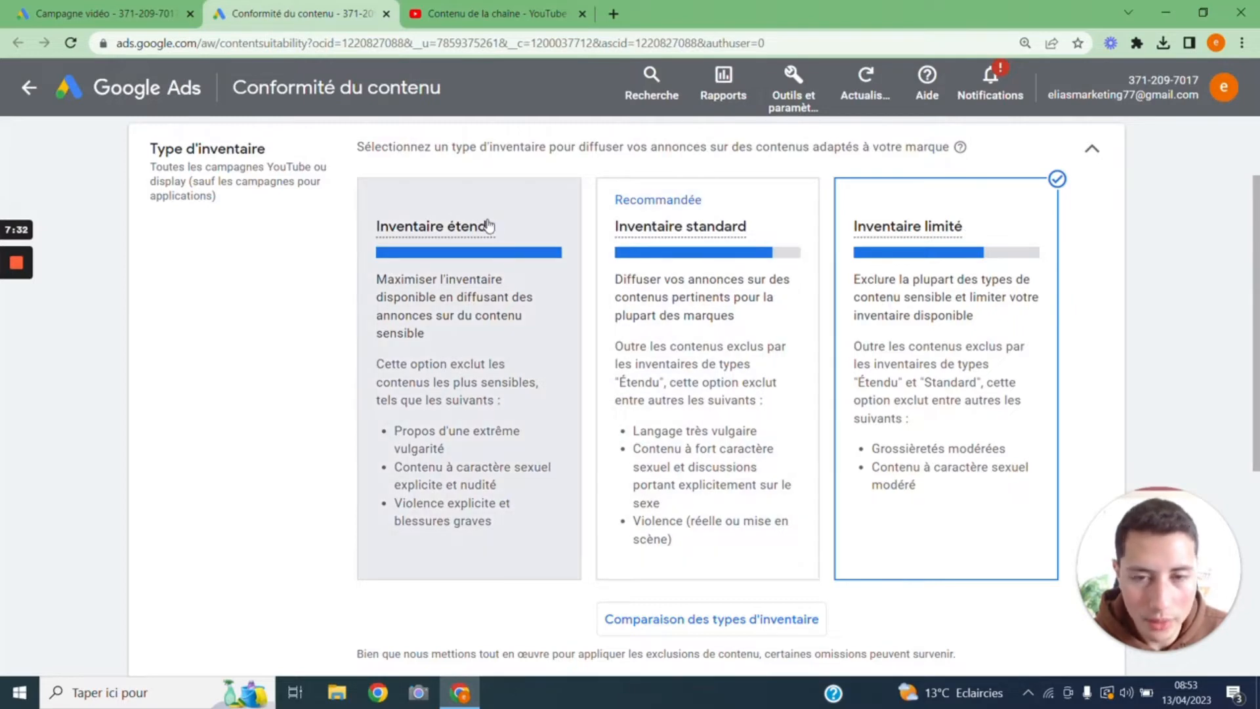
left_click(489, 225)
scroll(1024, 321, "down", 5)
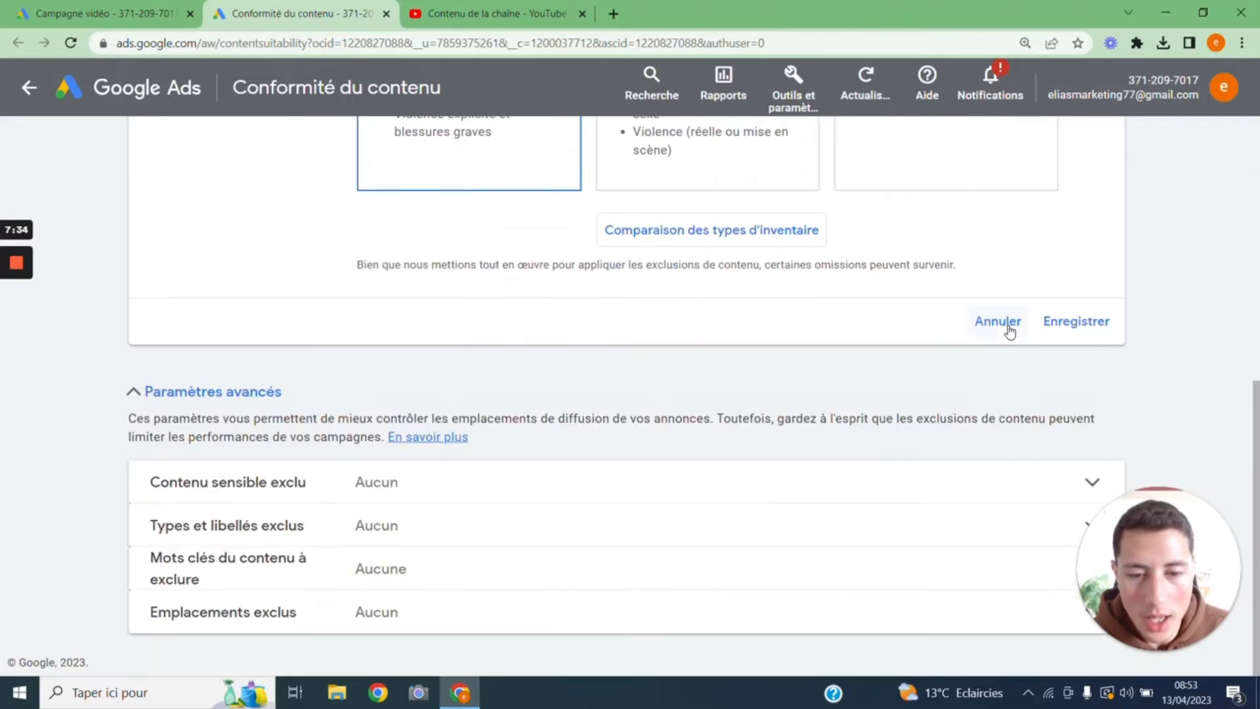
scroll(1009, 331, "up", 5)
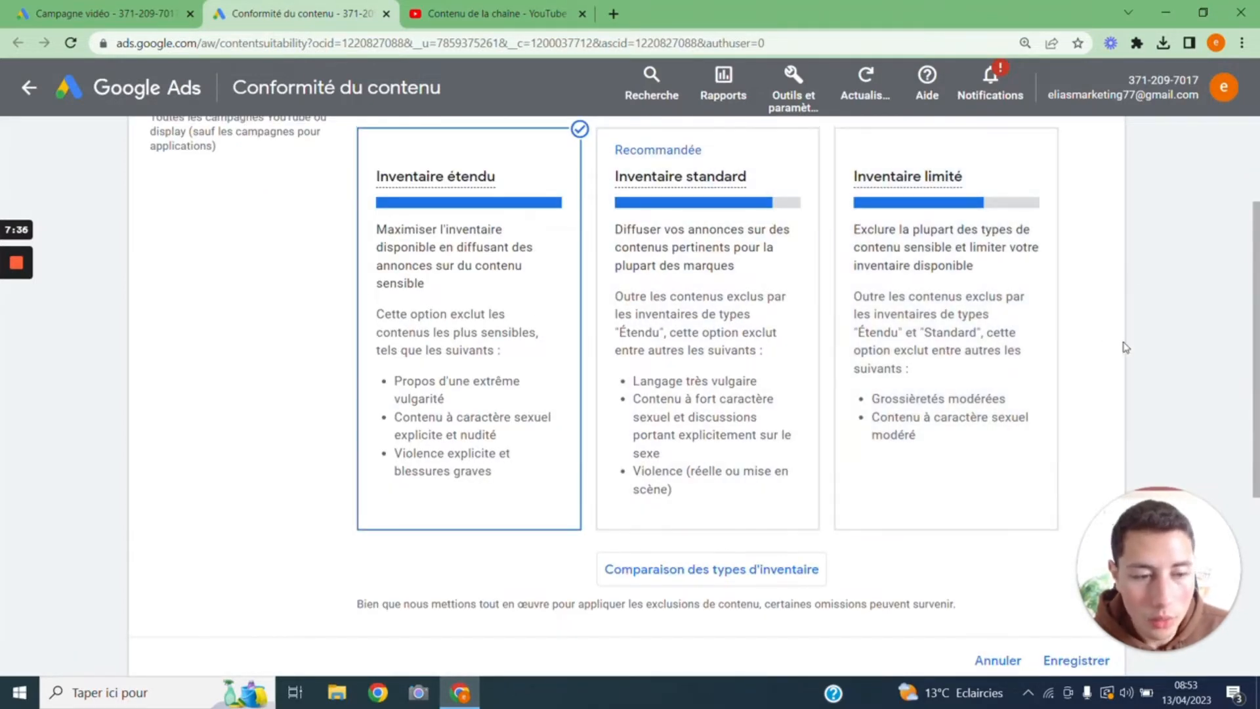
scroll(1126, 347, "down", 3)
scroll(1126, 350, "up", 3)
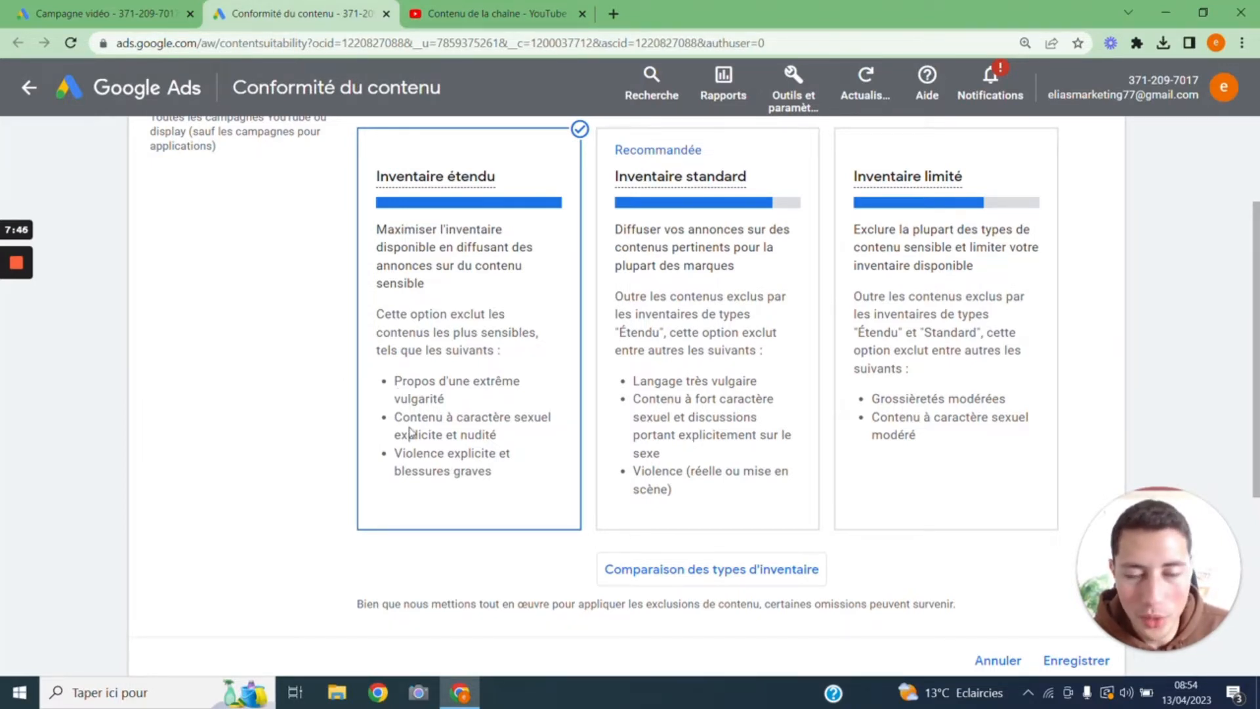
Examine the sensitive content categories that can be excluded, cancel that edit and return to the new campaign's settings
scroll(267, 422, "down", 5)
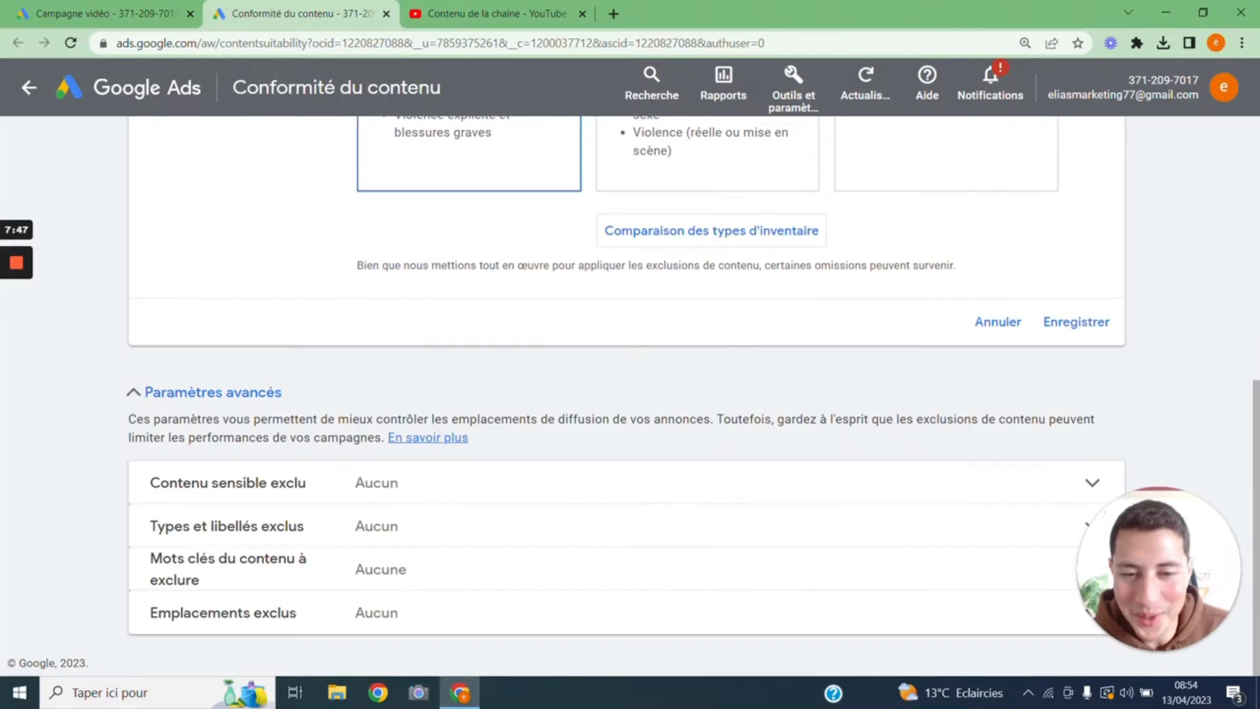
left_click(372, 485)
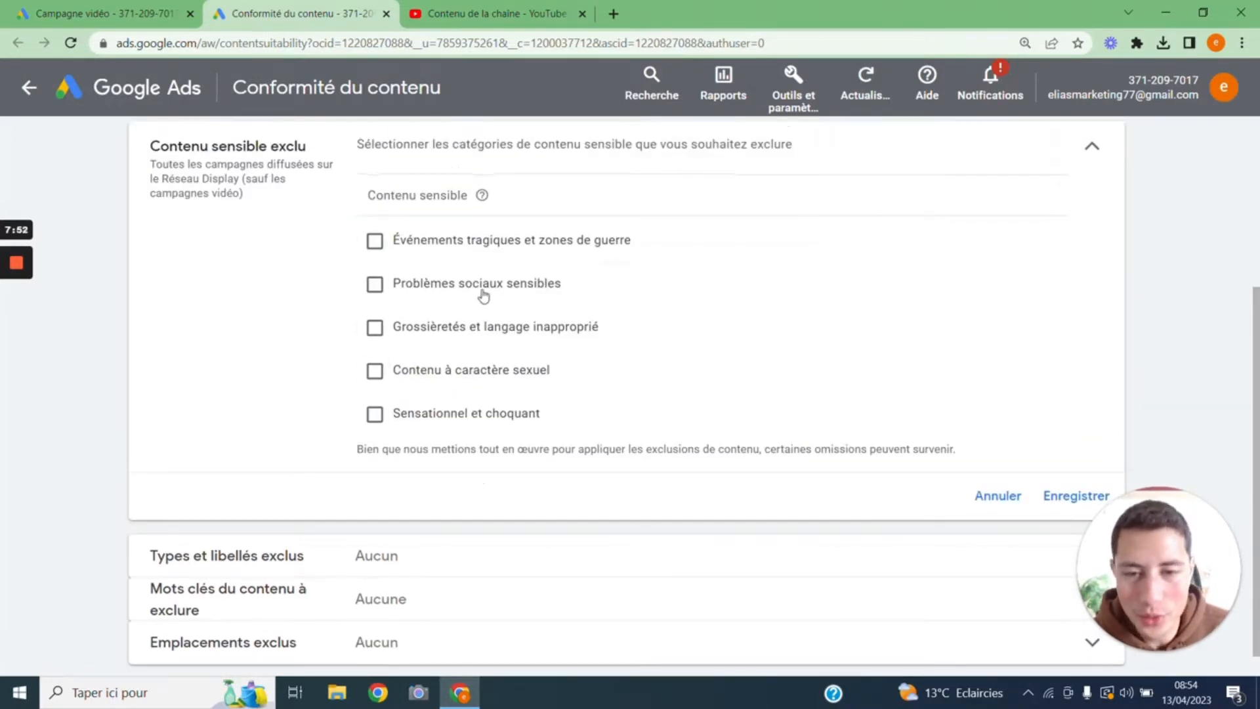
left_click(997, 497)
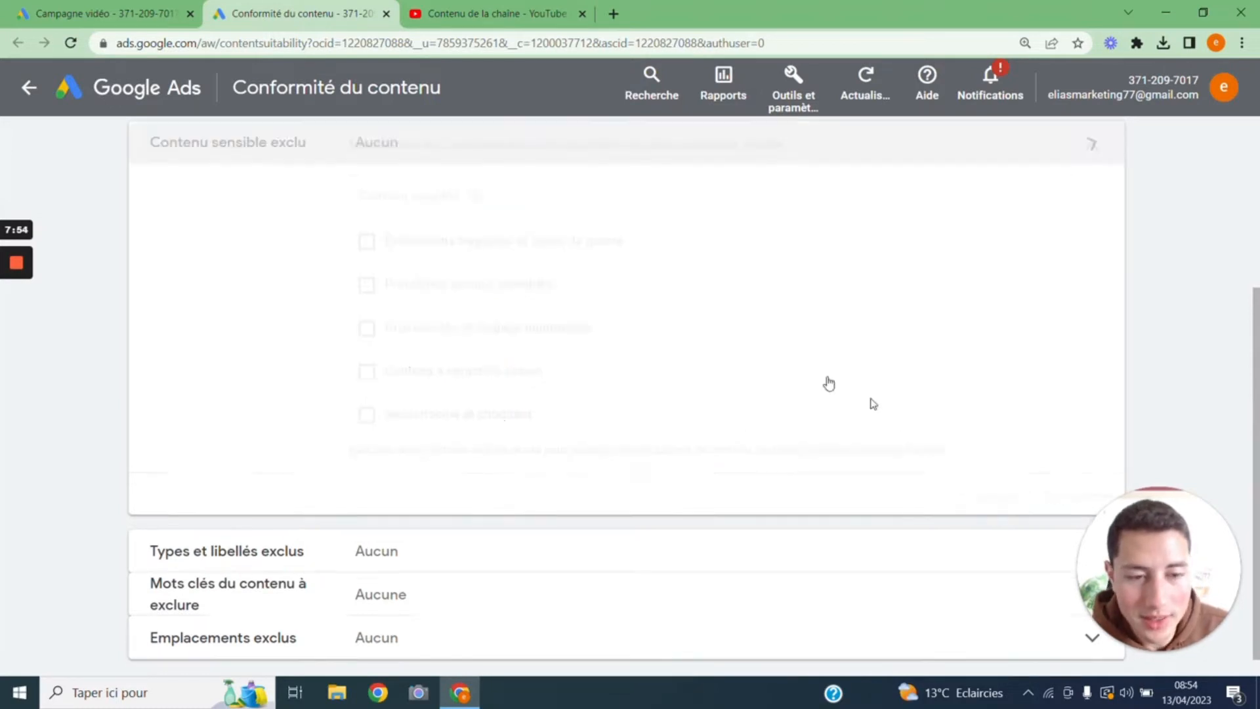
middle_click(204, 5)
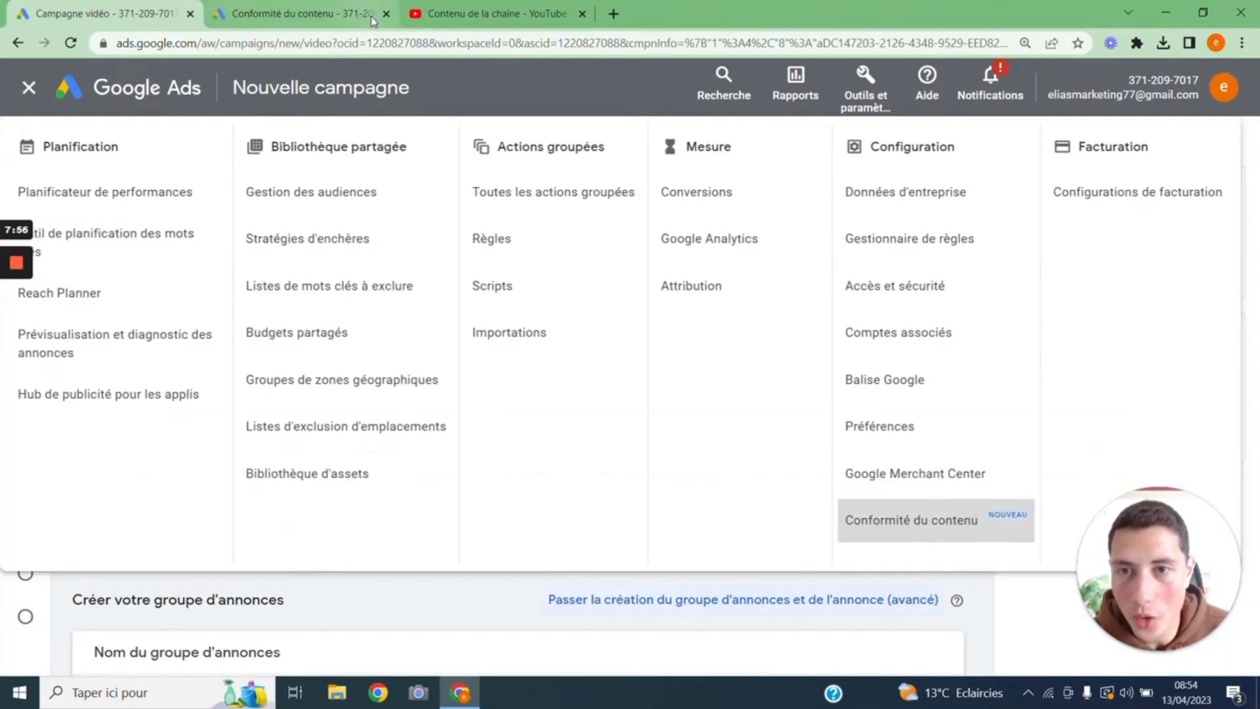
left_click(417, 604)
Try displaying products through a Google Merchant Center feed under Flux de produits, and turn the option off again
scroll(853, 332, "down", 1)
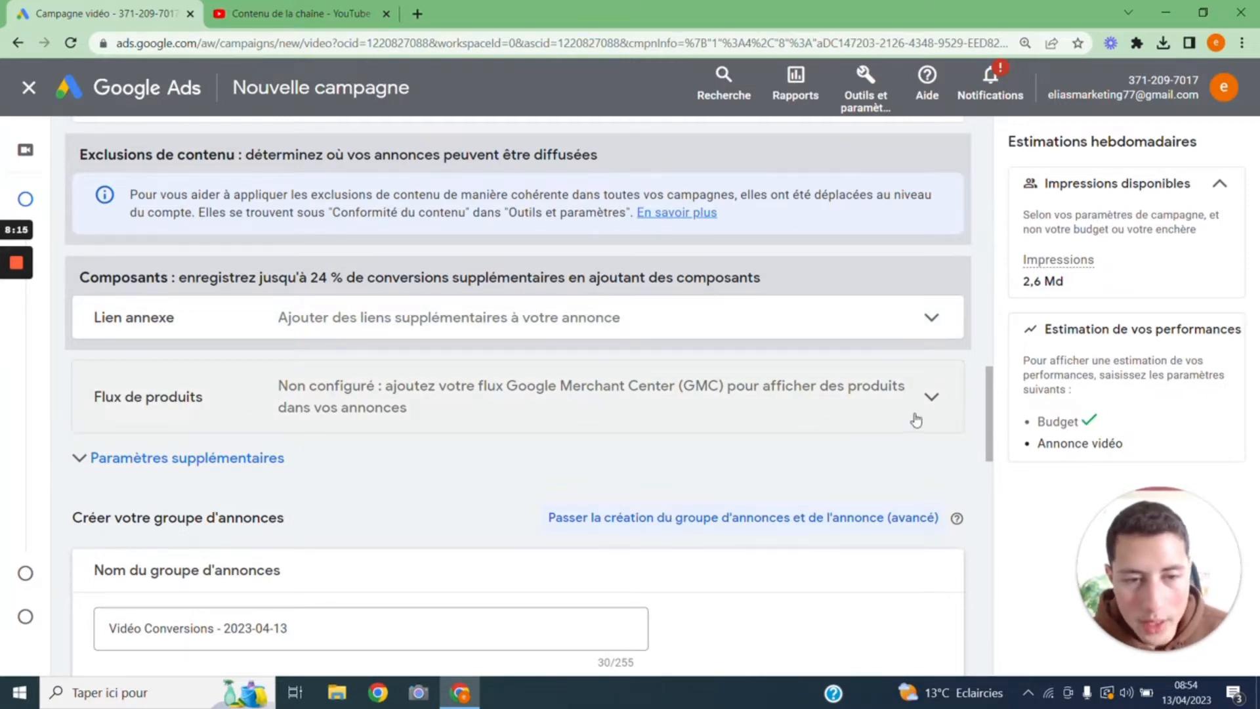
left_click(914, 415)
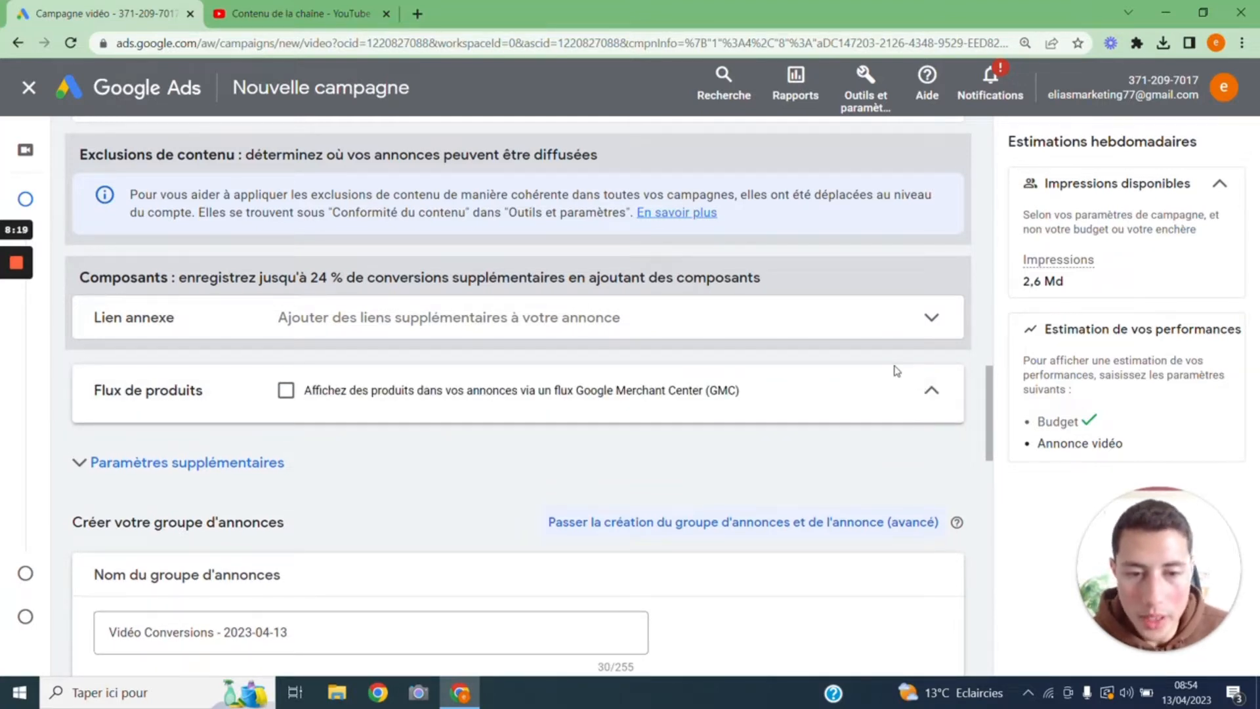
left_click(287, 392)
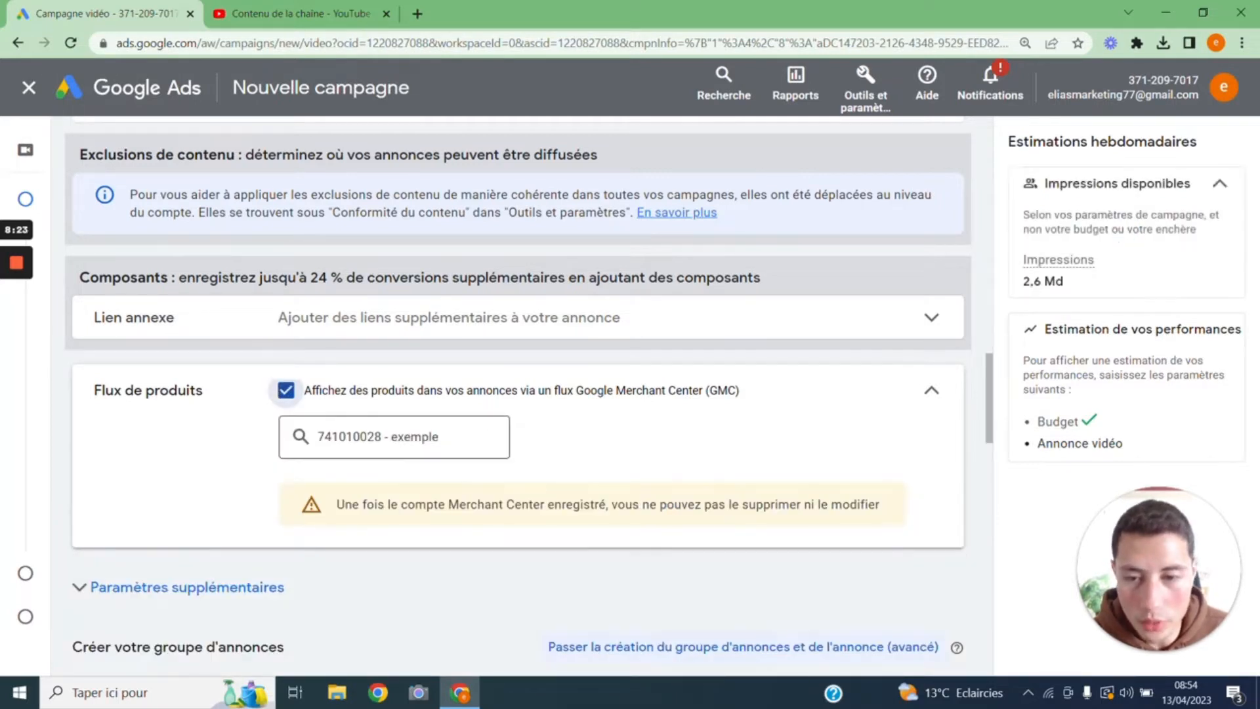
left_click(375, 438)
left_click(368, 497)
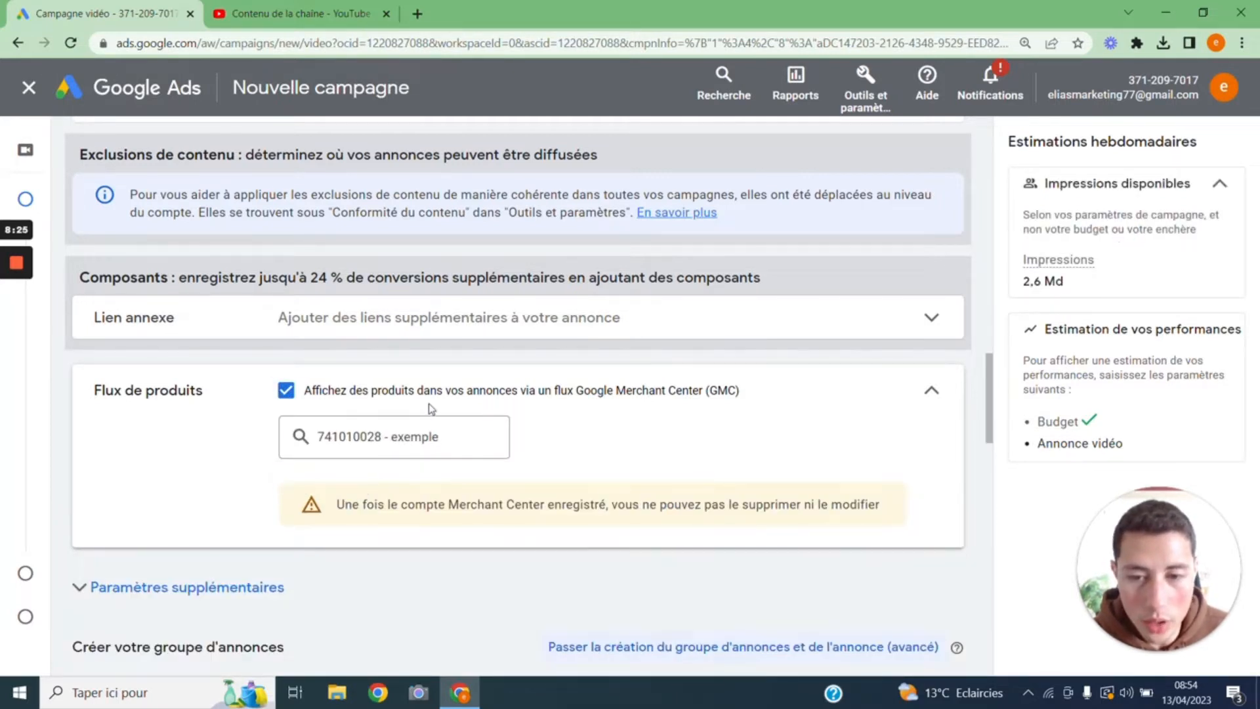
left_click(286, 391)
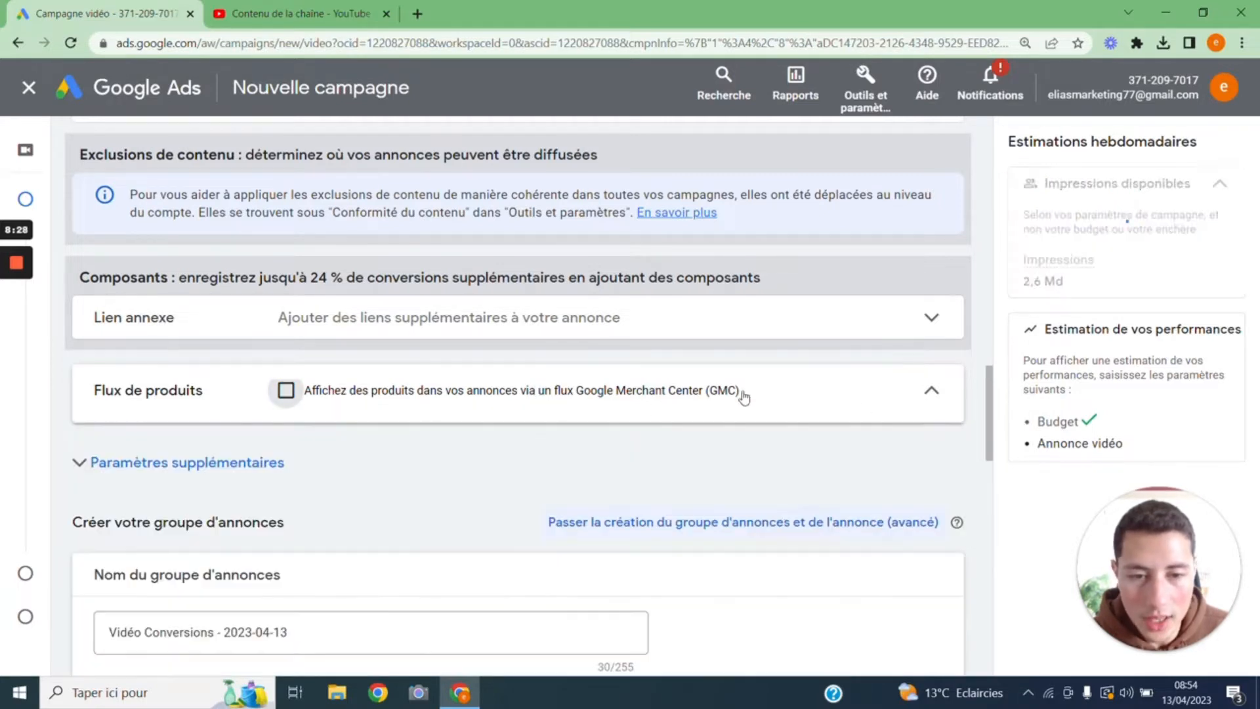
left_click(928, 396)
Define device-specific targeting in the campaign's additional settings and exclude Écrans TV, keeping Ordinateurs, Mobiles and Tablettes
scroll(479, 425, "down", 1)
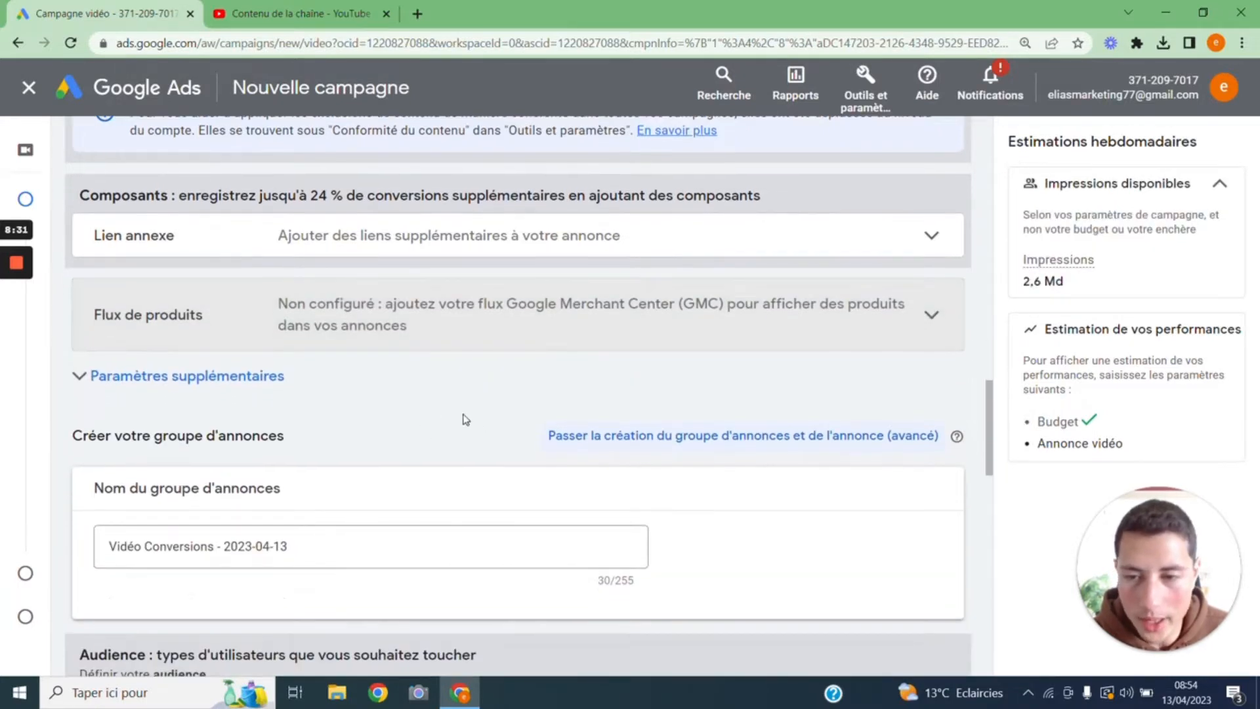
left_click(263, 387)
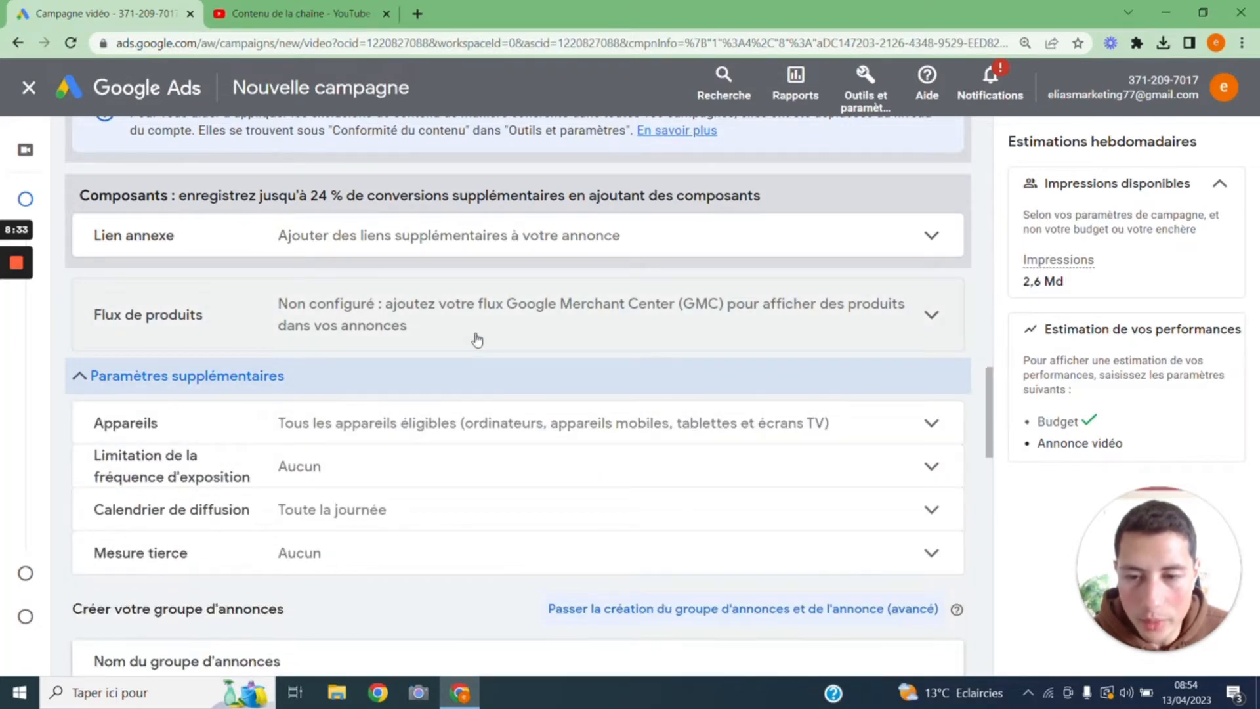
scroll(477, 339, "down", 1)
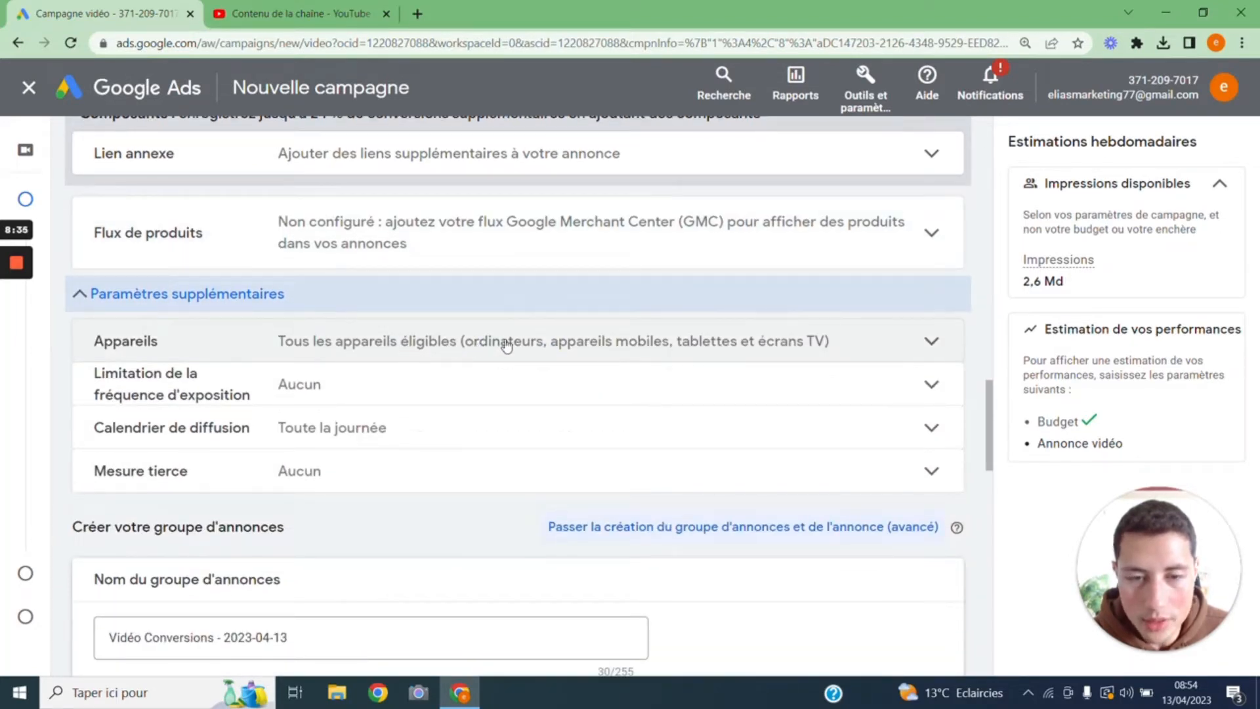
left_click(506, 344)
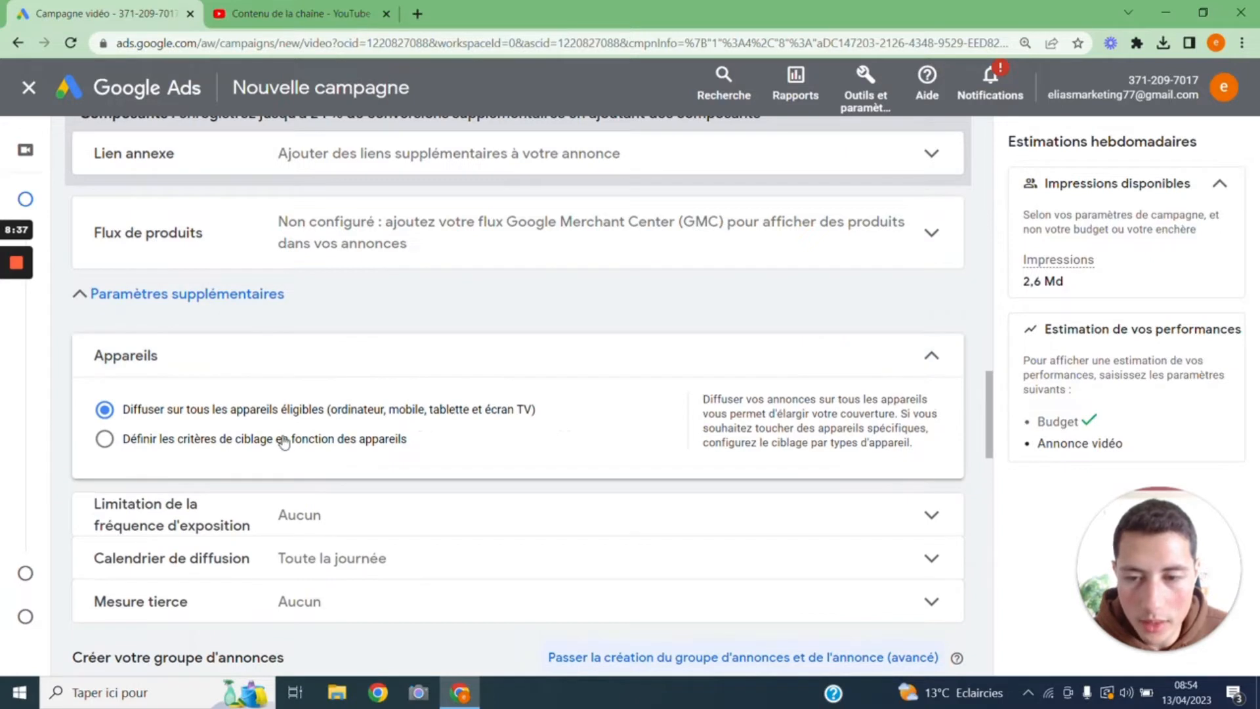
left_click(284, 441)
scroll(405, 411, "down", 2)
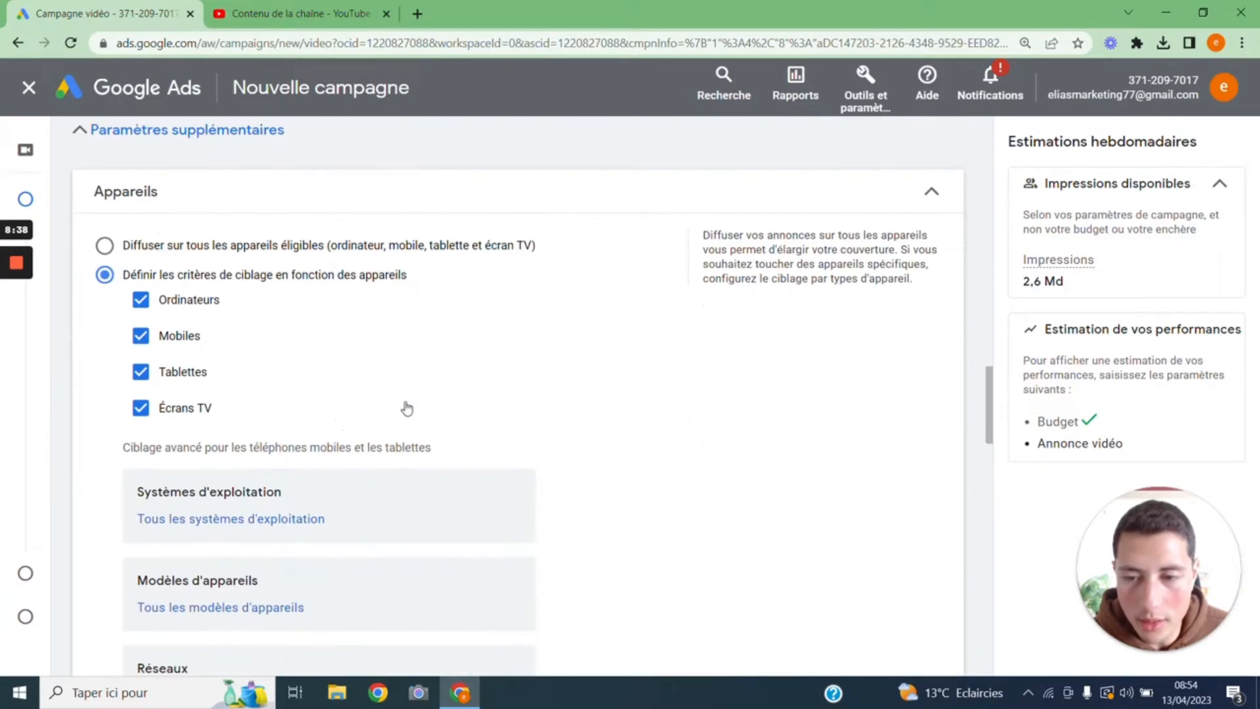
left_click(140, 410)
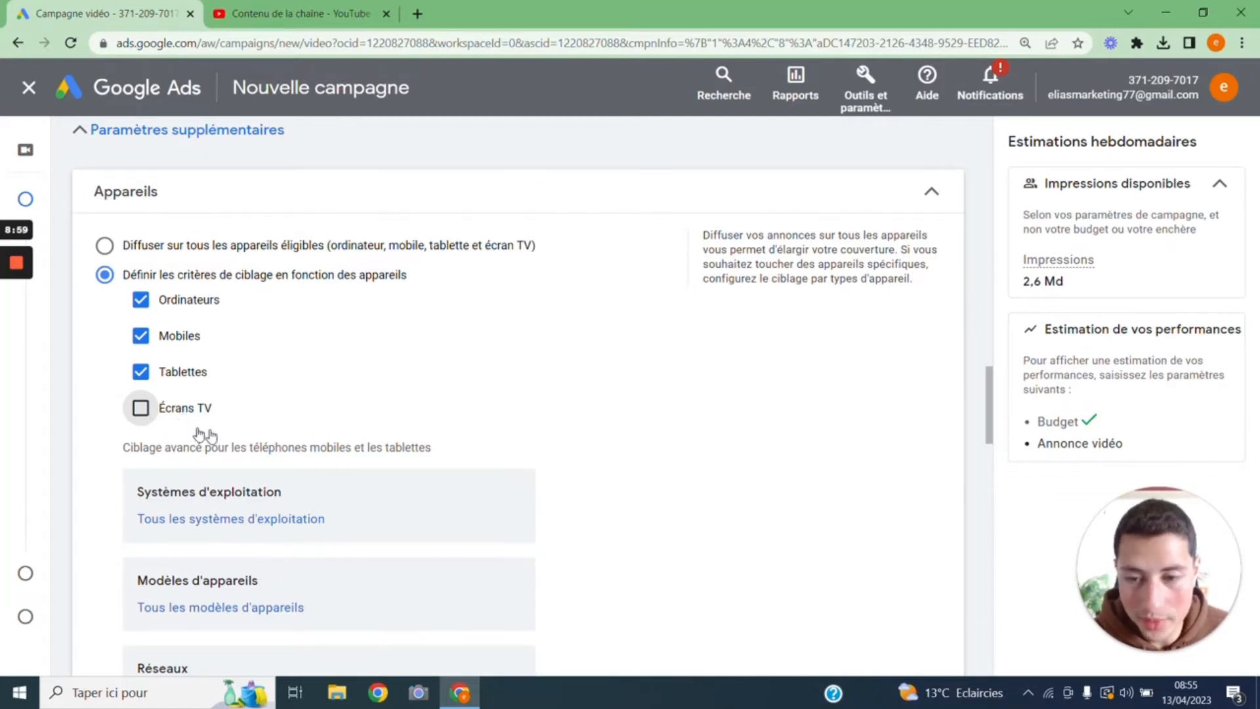
Examine the operating systems available for advanced mobile and tablet targeting, cancel the selection and close the Appareils settings
scroll(362, 340, "down", 1)
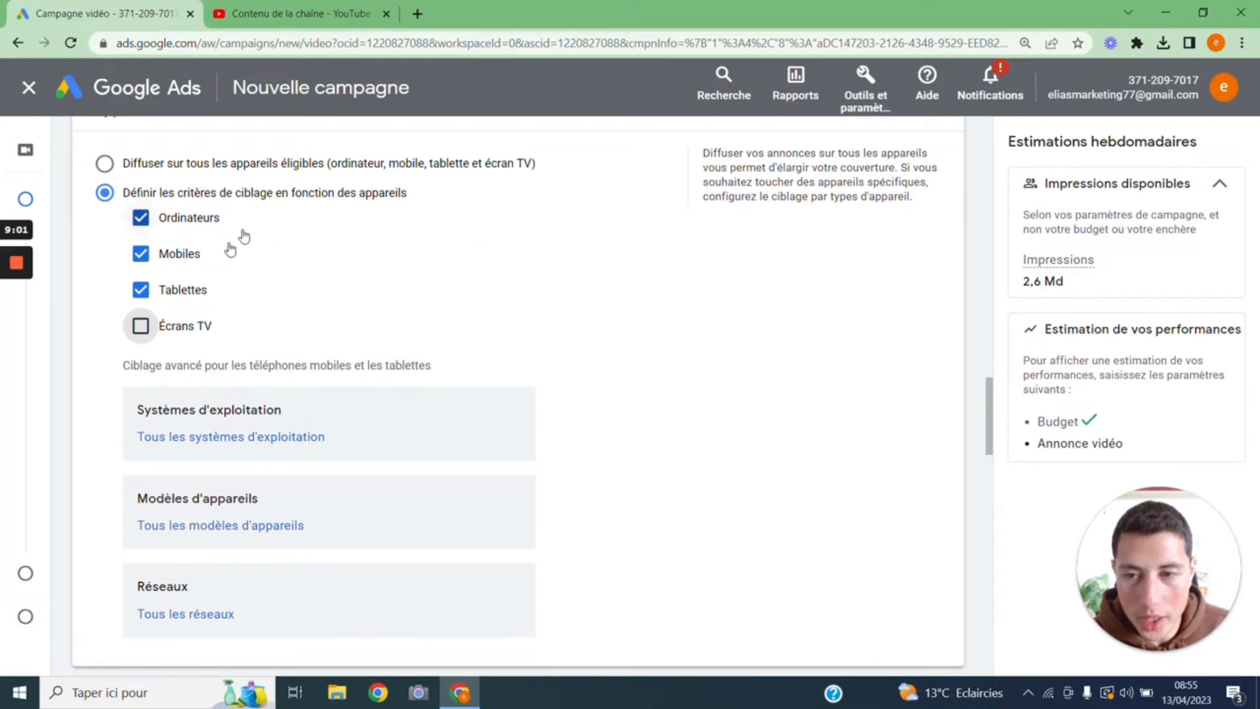
scroll(267, 533, "down", 1)
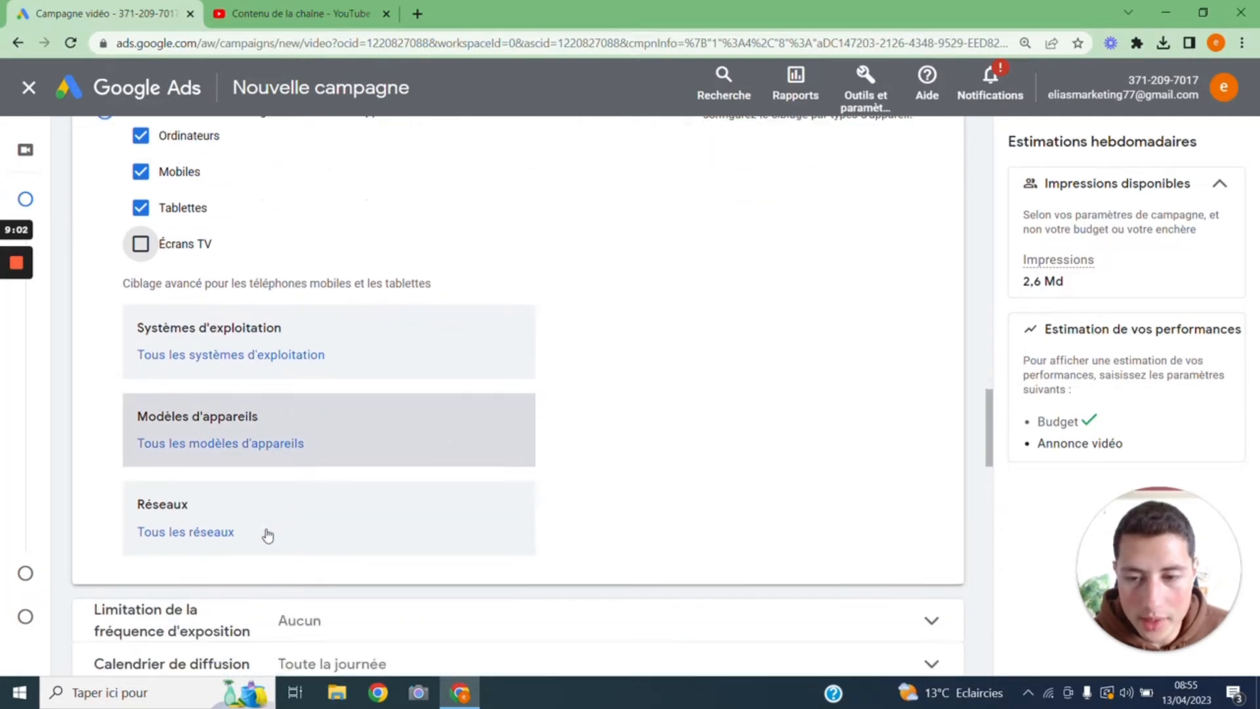
left_click(284, 357)
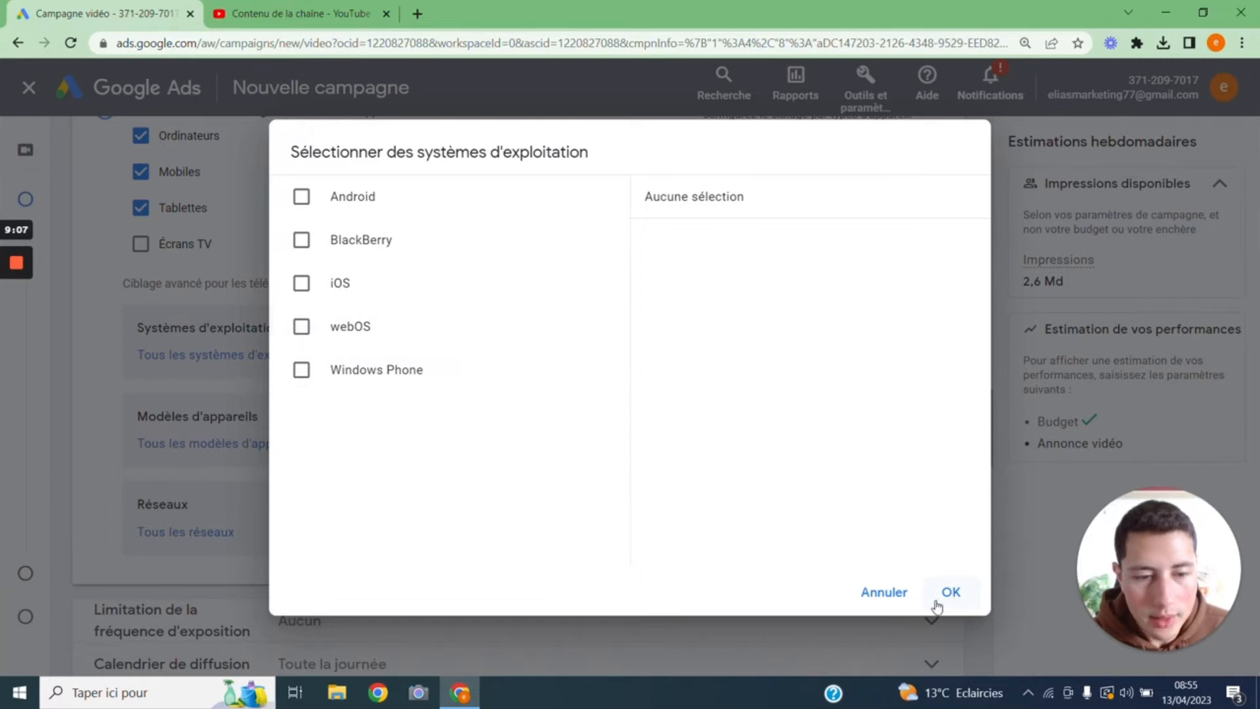
left_click(883, 592)
scroll(685, 377, "down", 1)
scroll(667, 374, "up", 3)
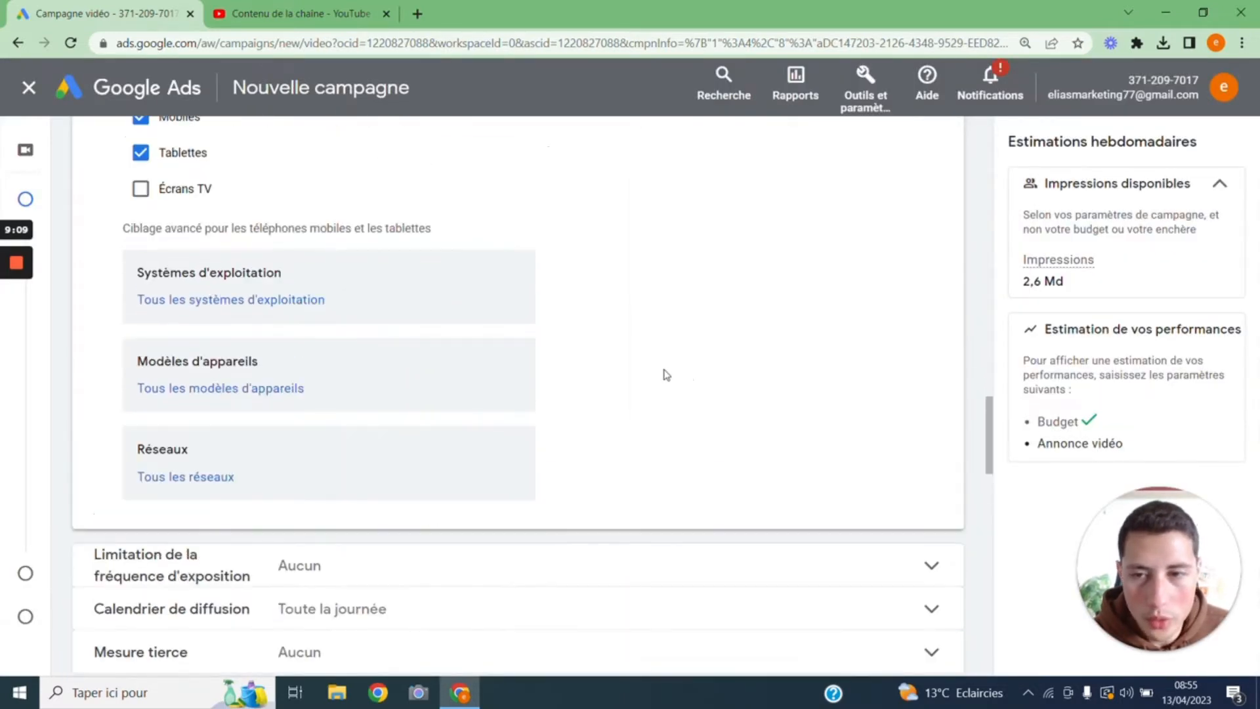
left_click(931, 191)
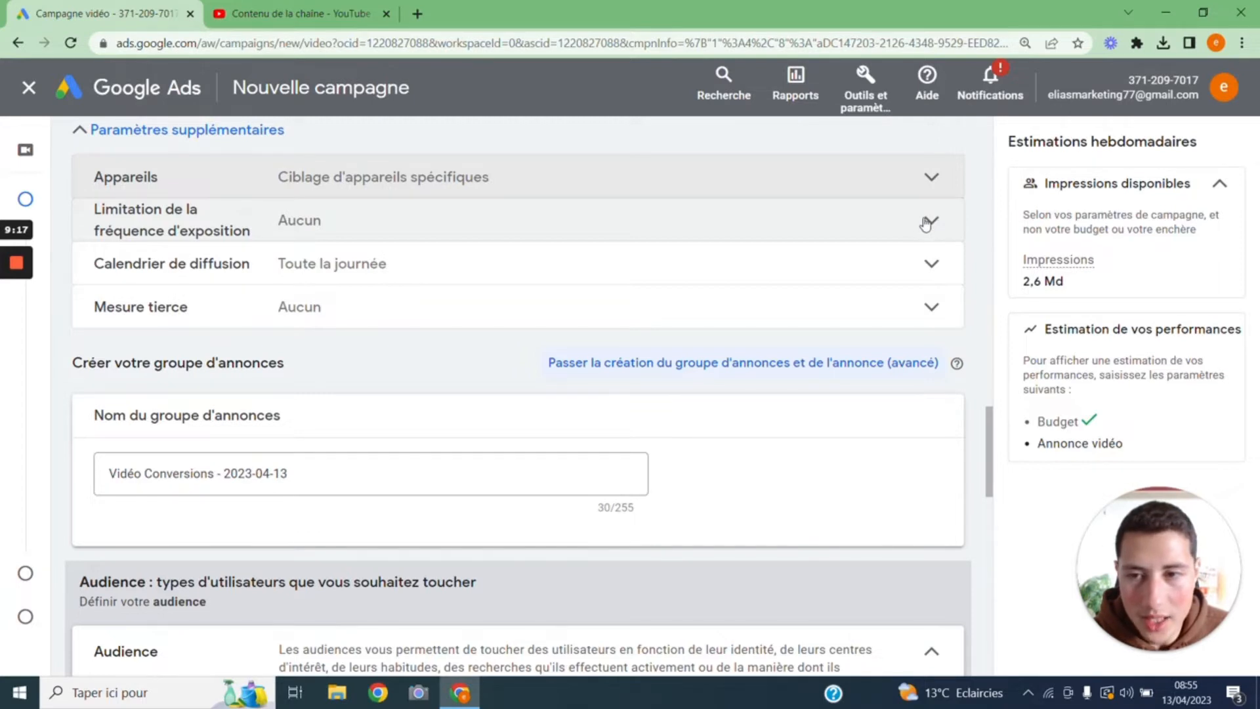
Try limiting the campaign's impression frequency to 3 per day under Limitation de la fréquence d'exposition
left_click(925, 224)
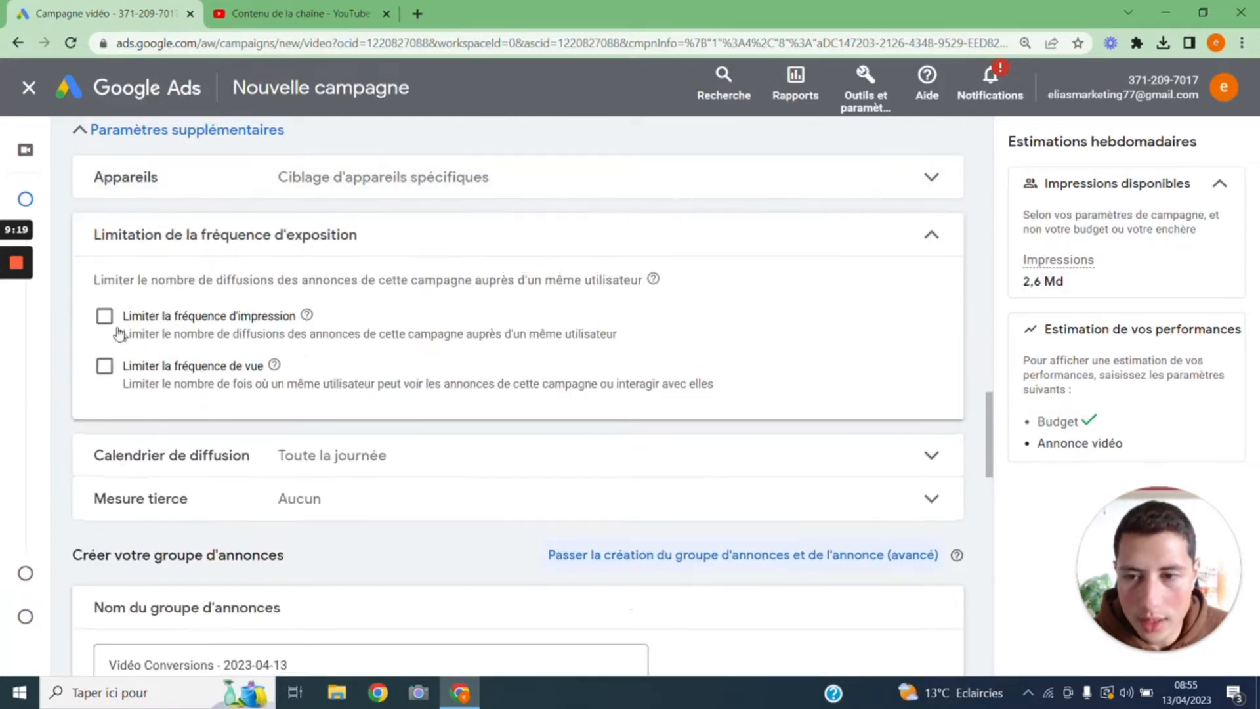
left_click(105, 317)
left_click(224, 397)
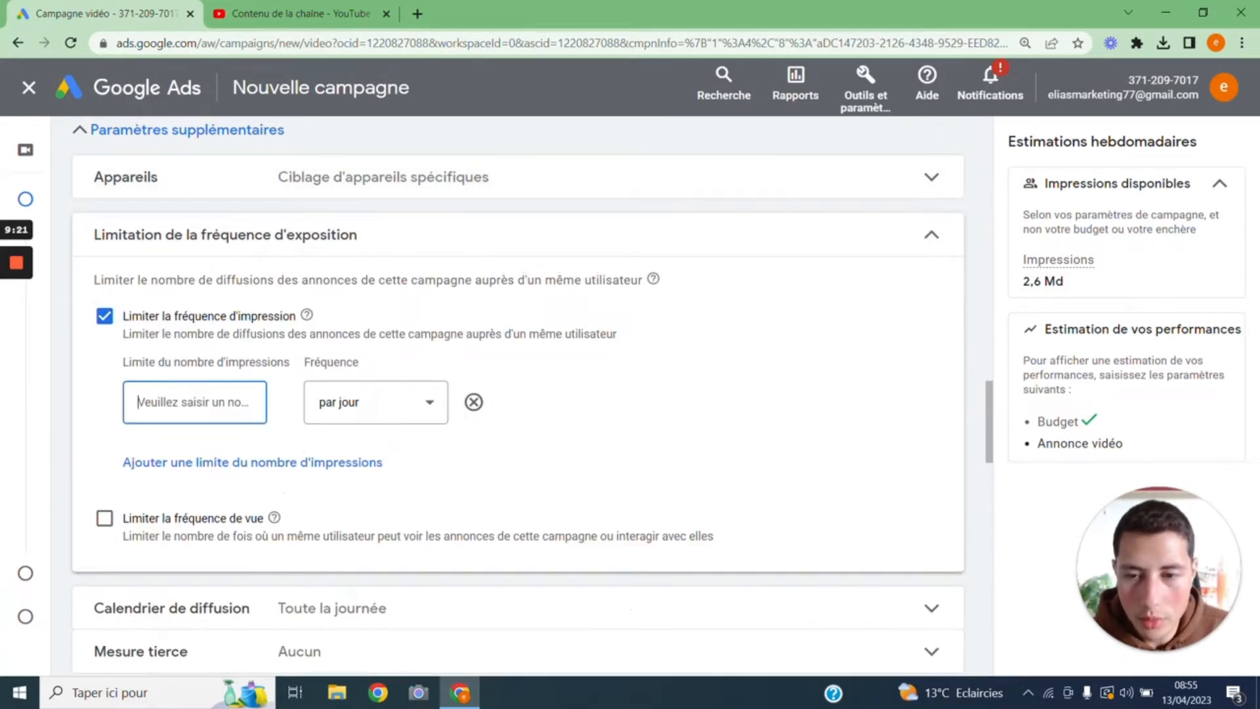
type("3")
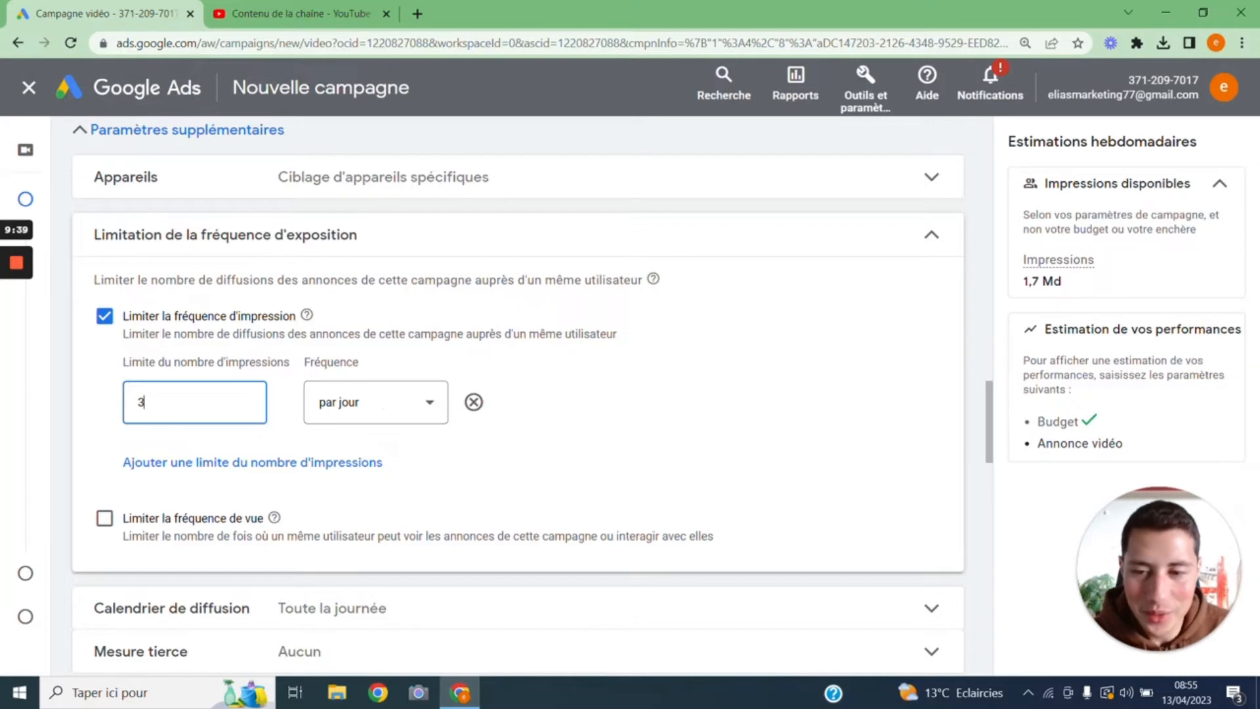
Try limiting the campaign's view frequency to 3 per day
left_click(200, 523)
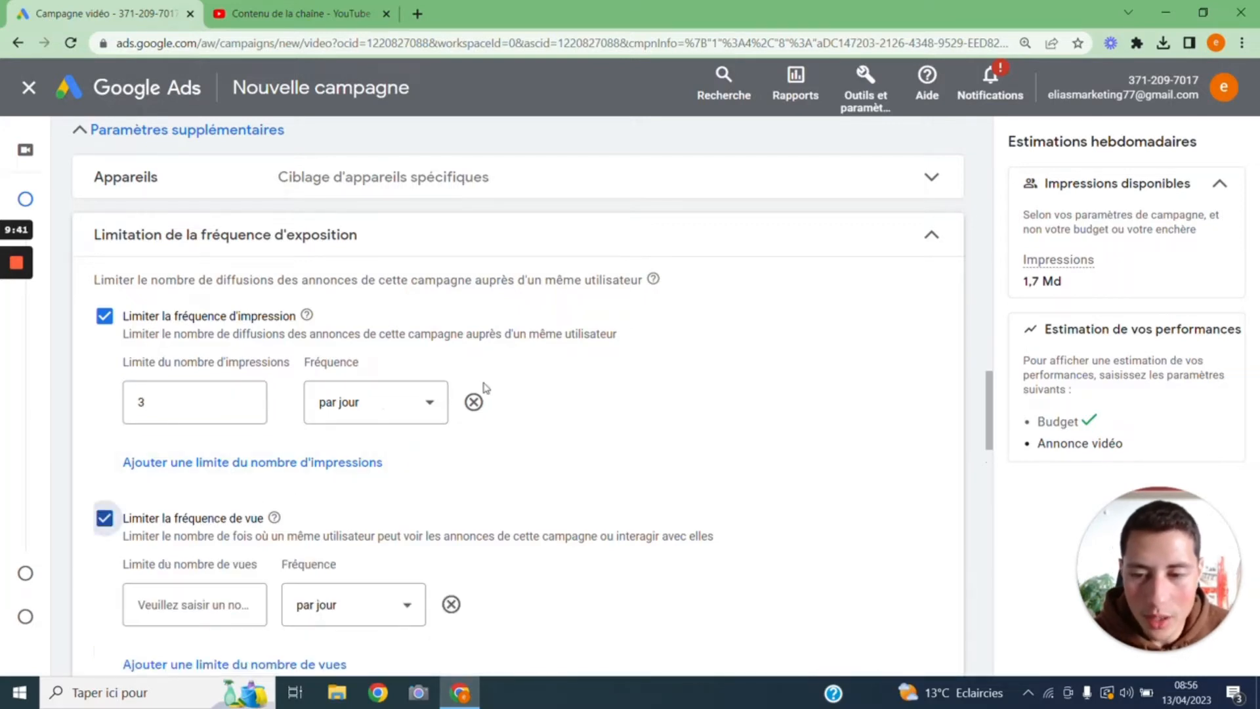
scroll(392, 487, "down", 1)
left_click(139, 523)
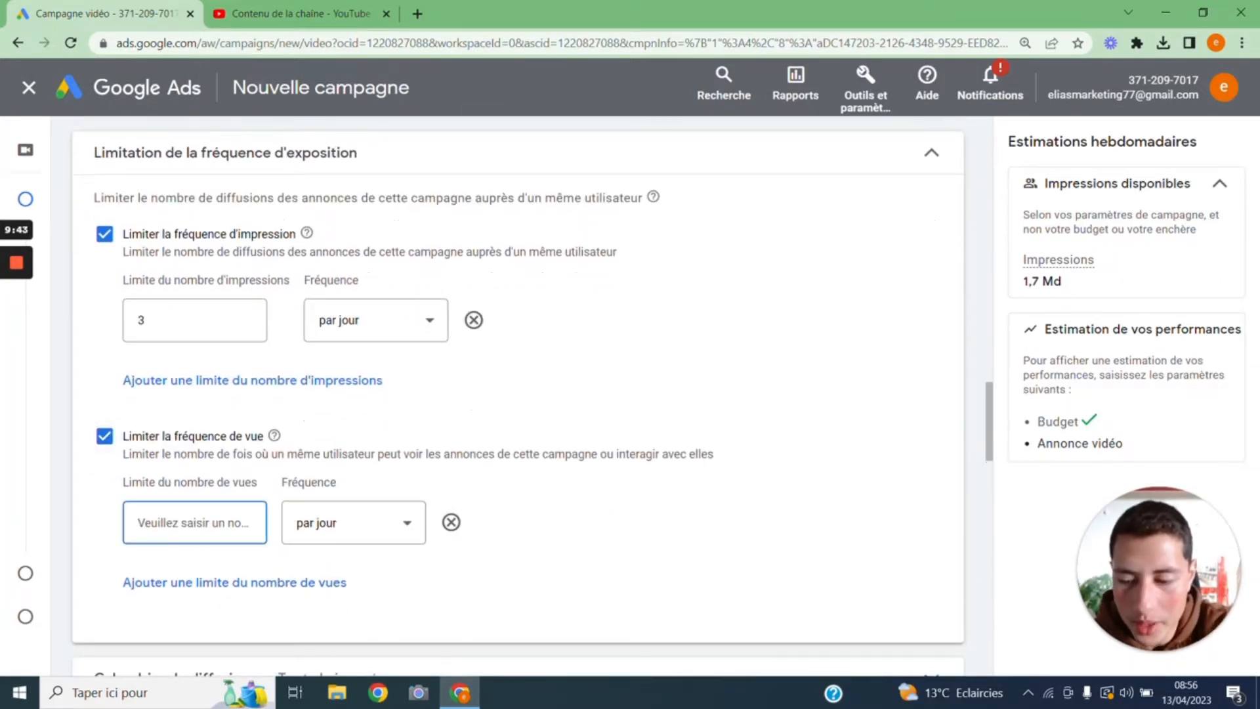
type("3")
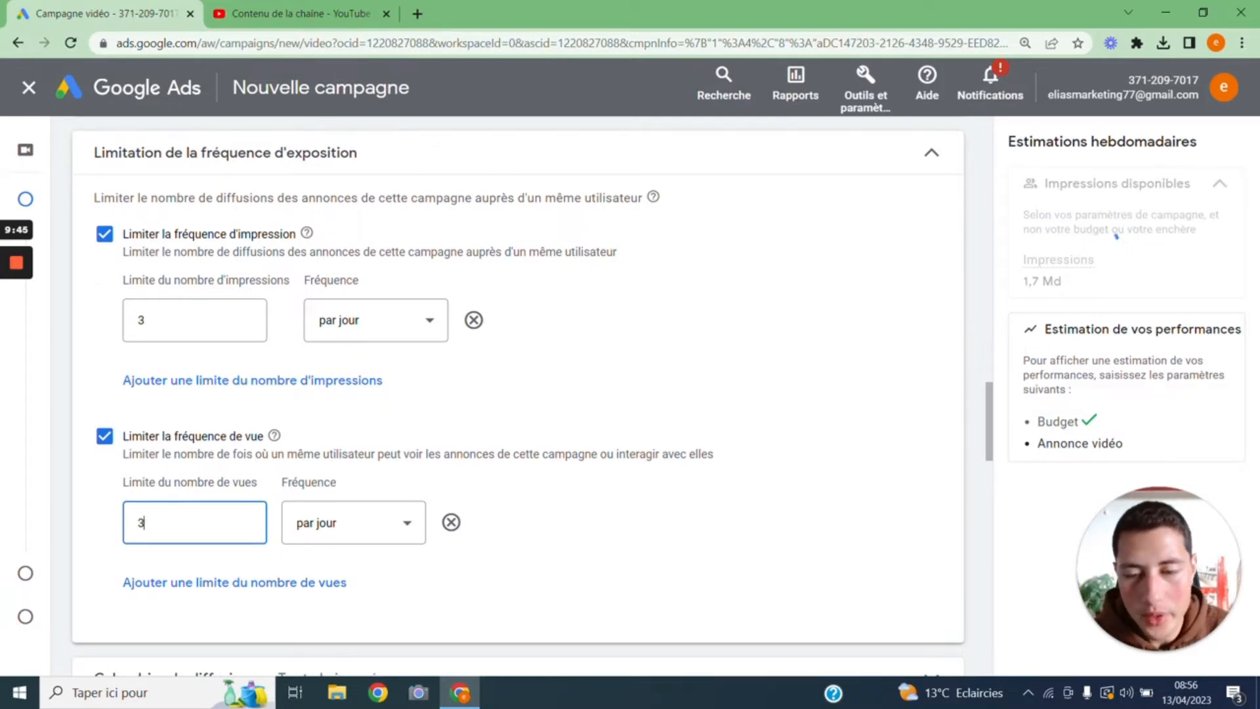
Clear the daily view limit, turn off both the impression and view frequency limits, and close the frequency settings
left_click(451, 525)
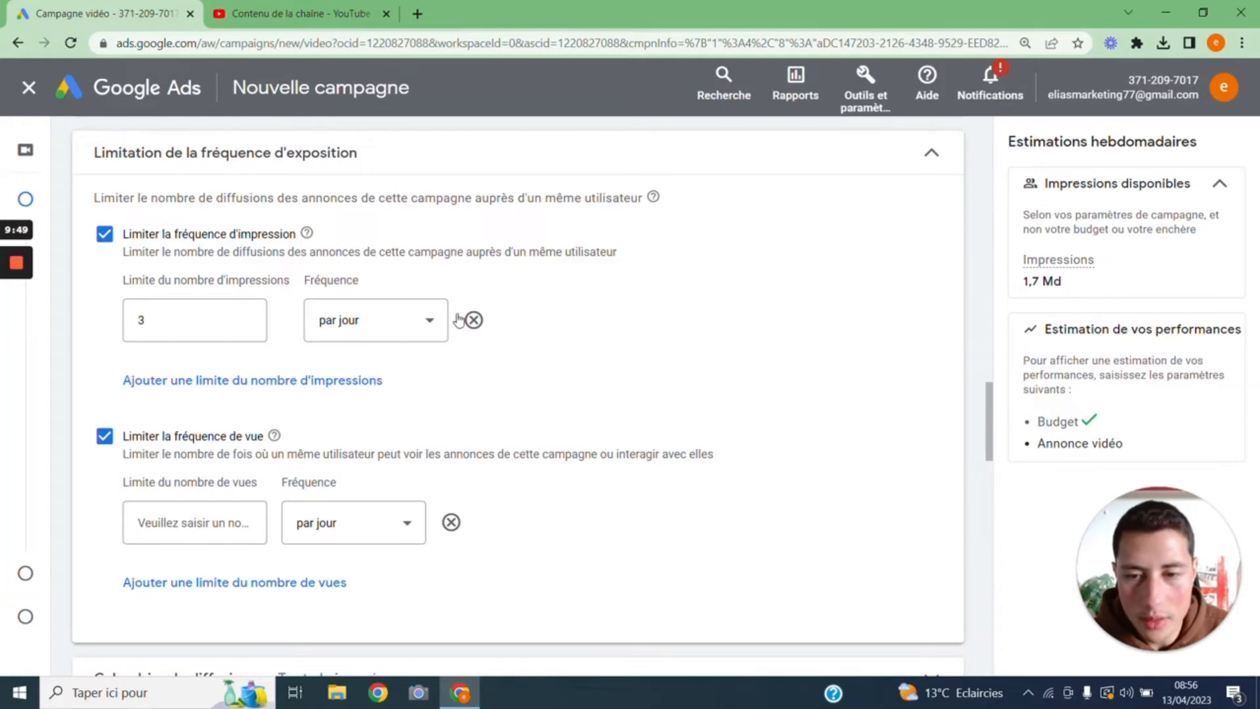
left_click(105, 235)
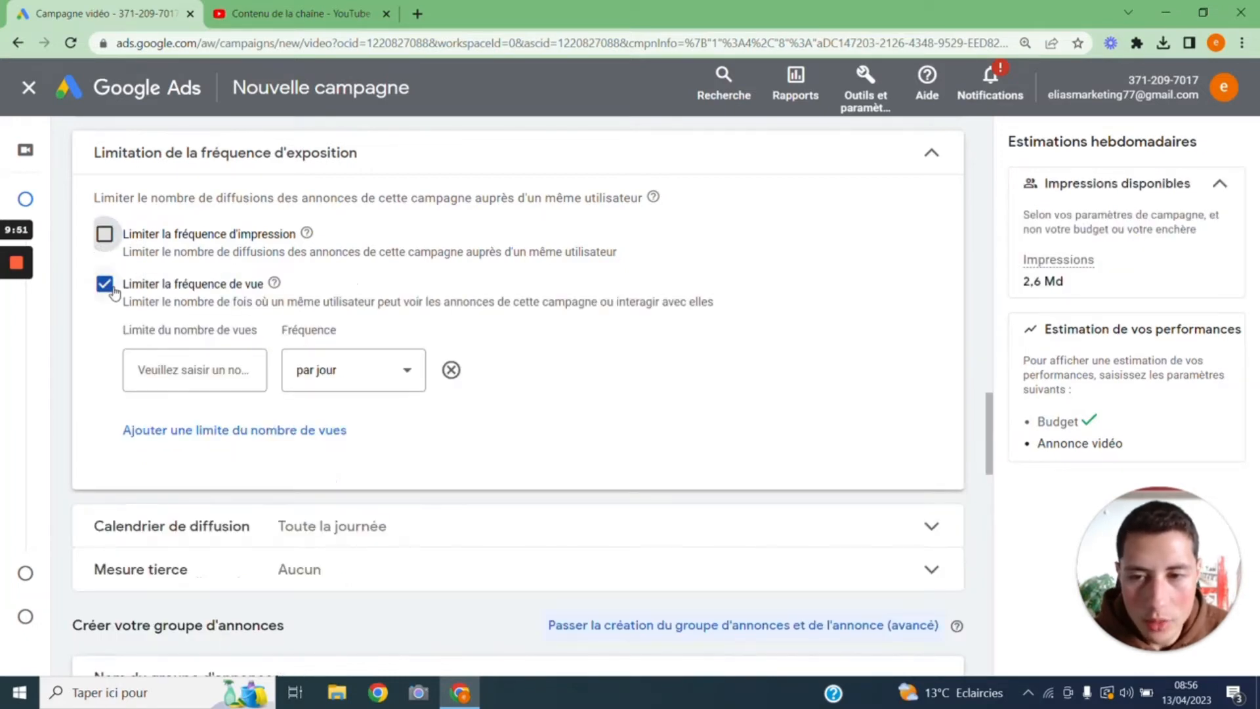
left_click(104, 284)
scroll(684, 366, "up", 1)
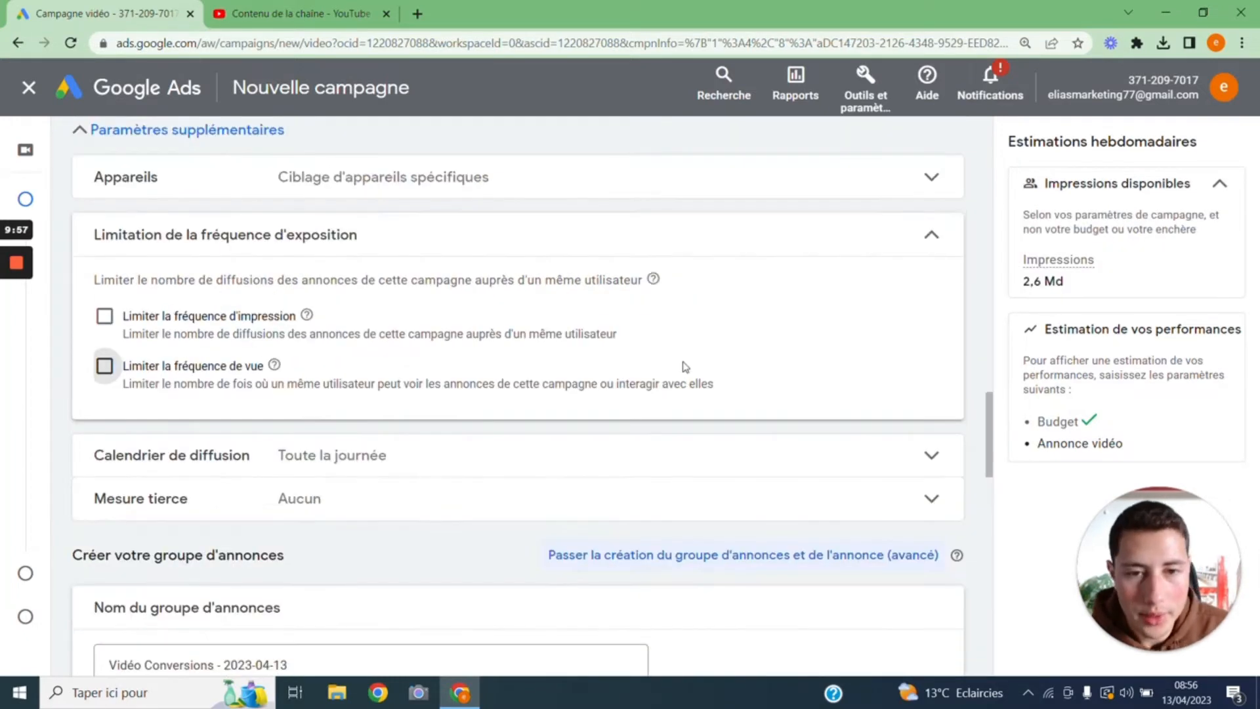
left_click(930, 238)
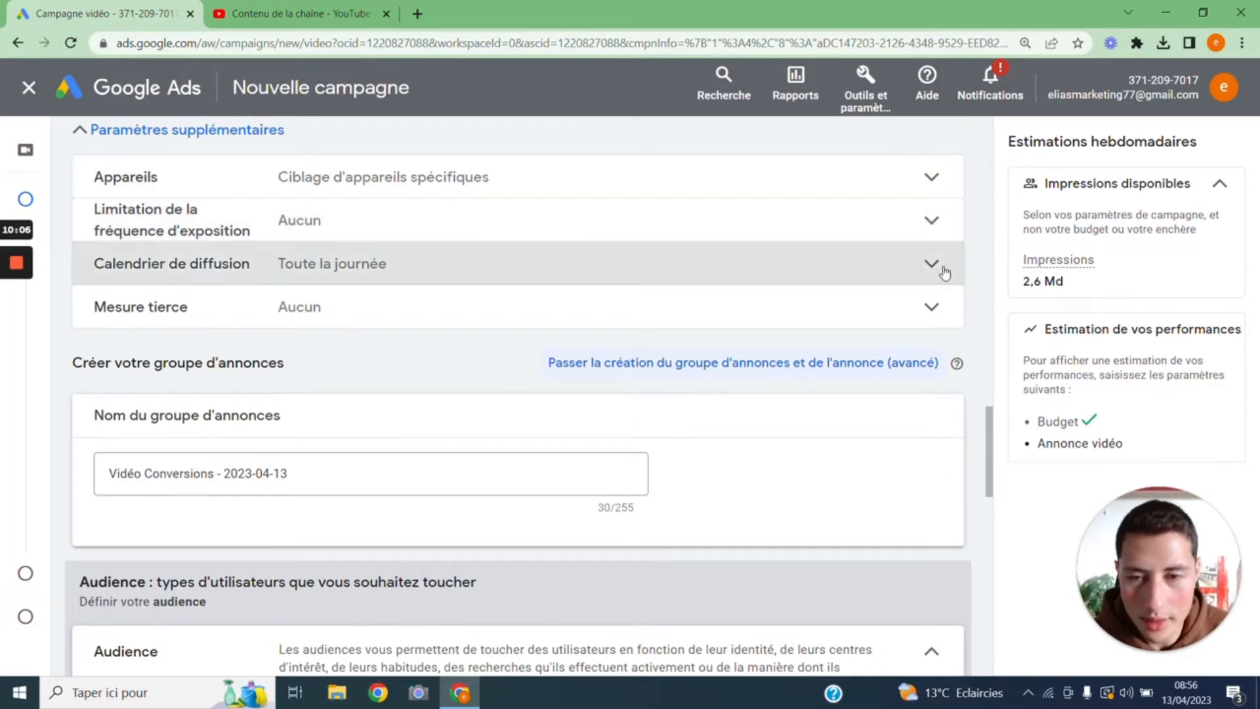
Examine the day options under Calendrier de diffusion, keep Tous les jours and close the schedule settings
left_click(942, 270)
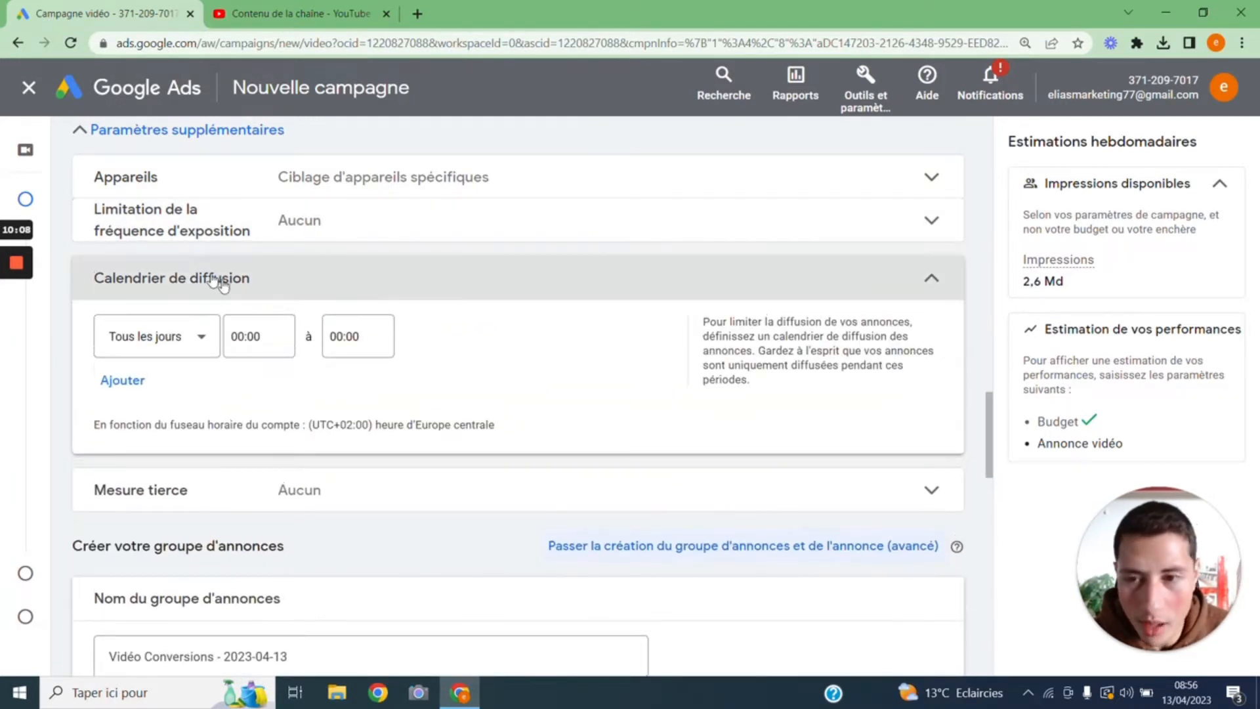
left_click(202, 337)
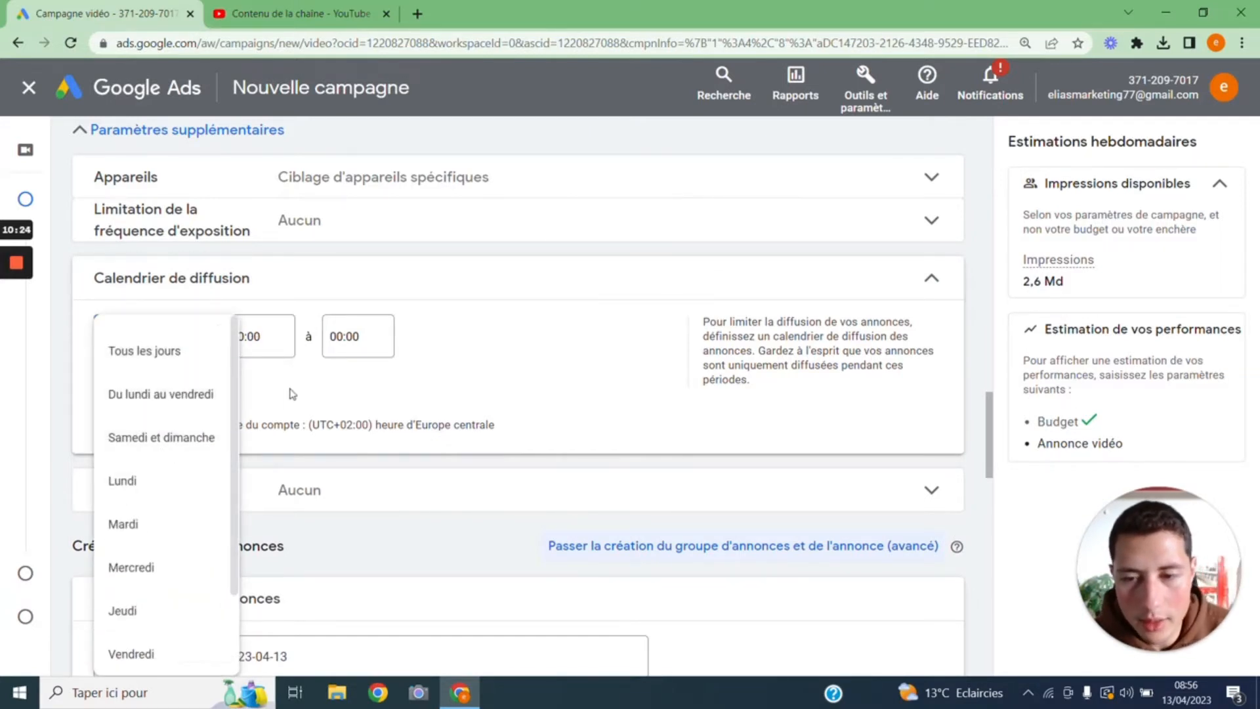
left_click(305, 391)
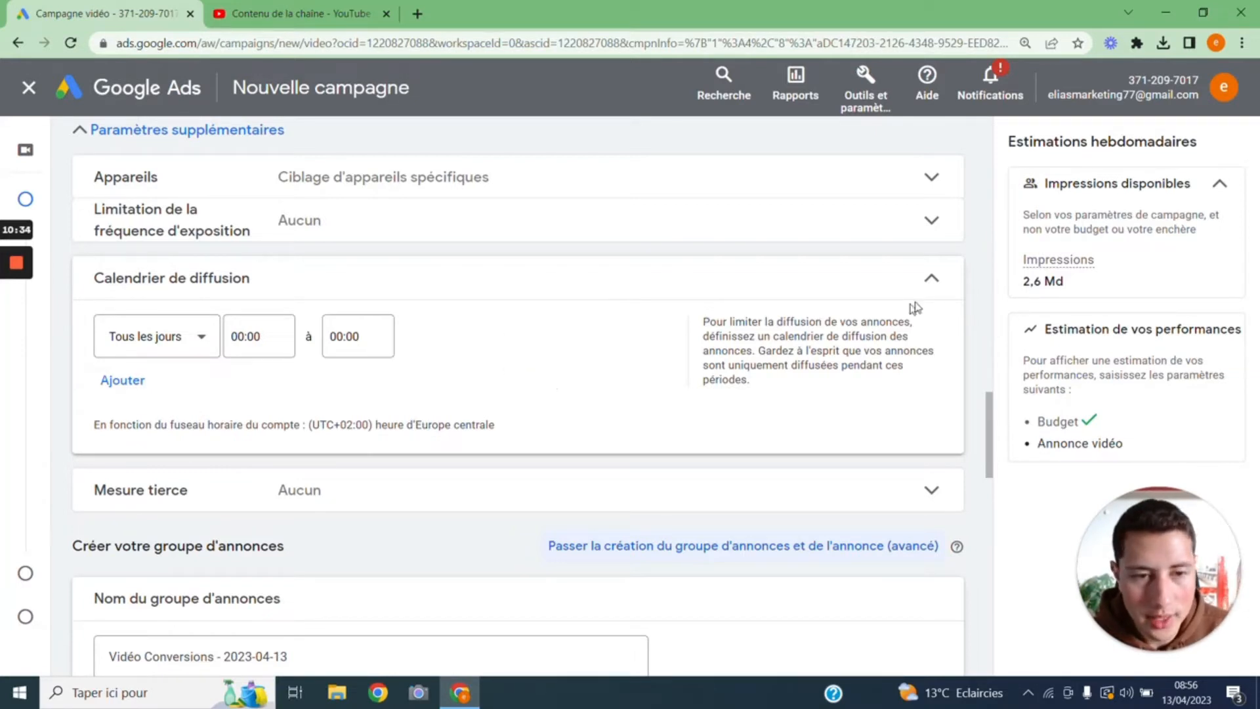
left_click(926, 289)
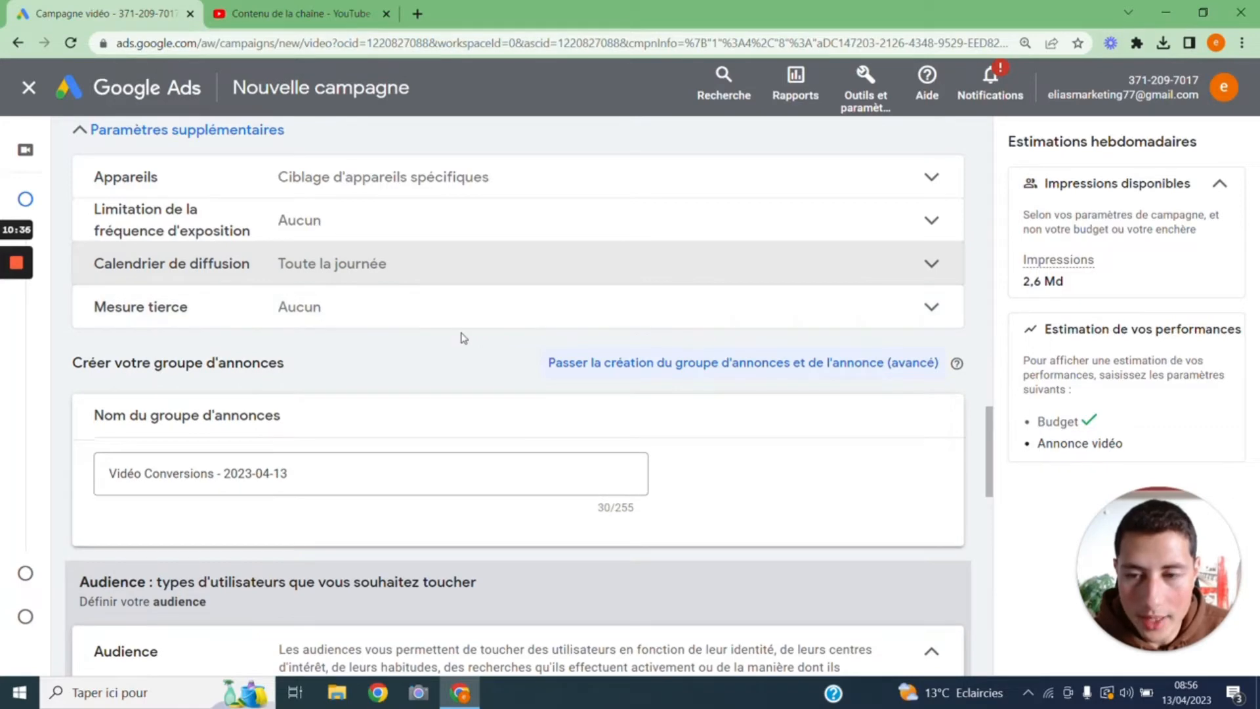
Examine the Mesure tierce settings, close them and review the ad group's name
left_click(281, 308)
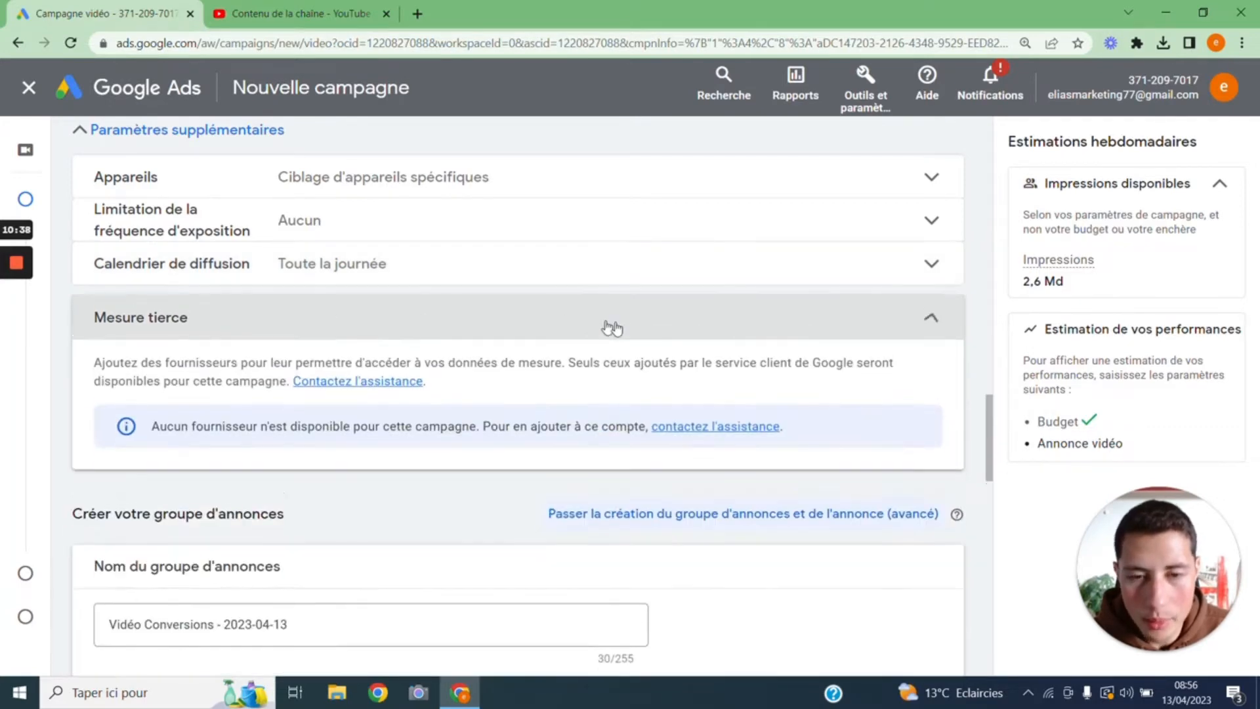
left_click(930, 325)
scroll(470, 308, "down", 2)
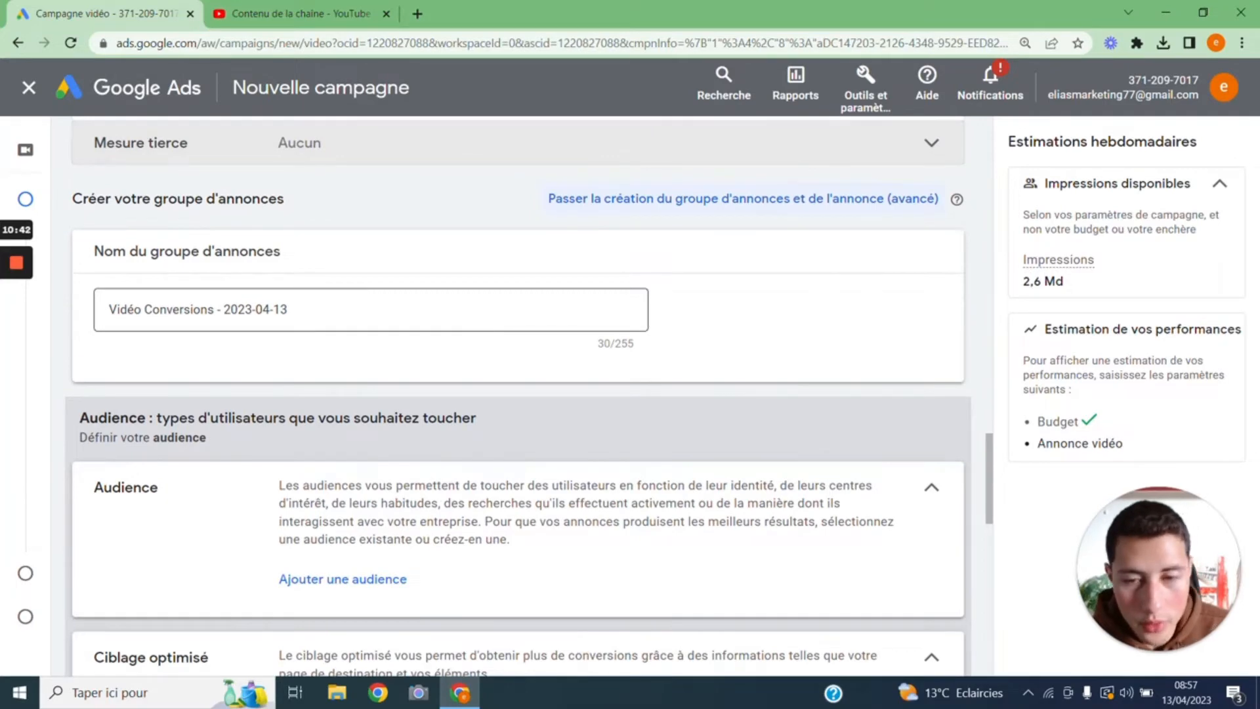
left_click_drag(296, 310, 103, 310)
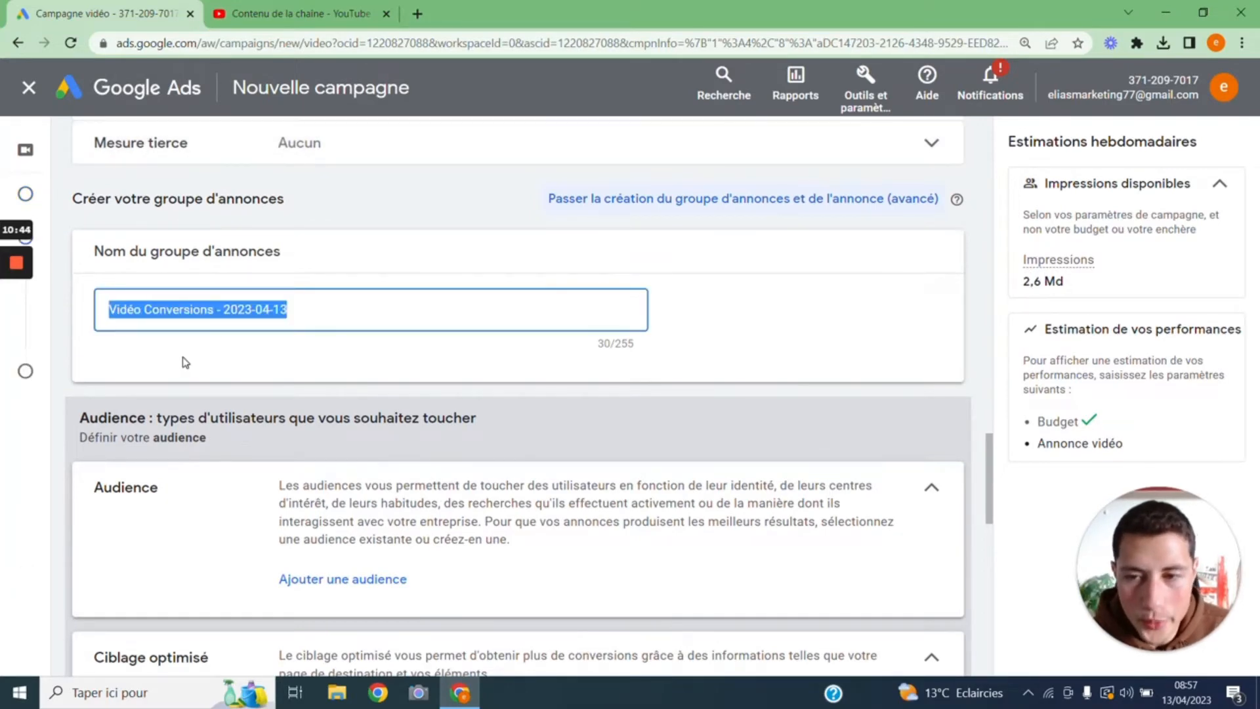
Start creating a new audience for the ad group instead of choosing a saved one
scroll(259, 354, "down", 5)
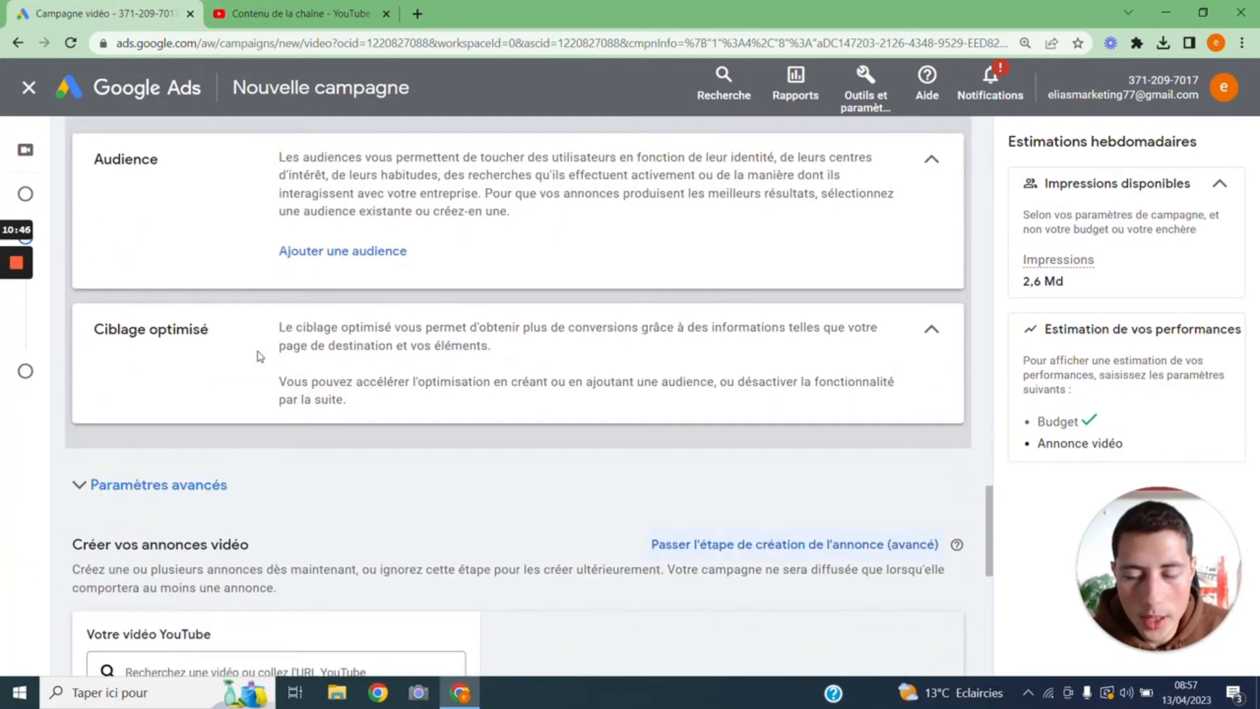
scroll(250, 358, "up", 1)
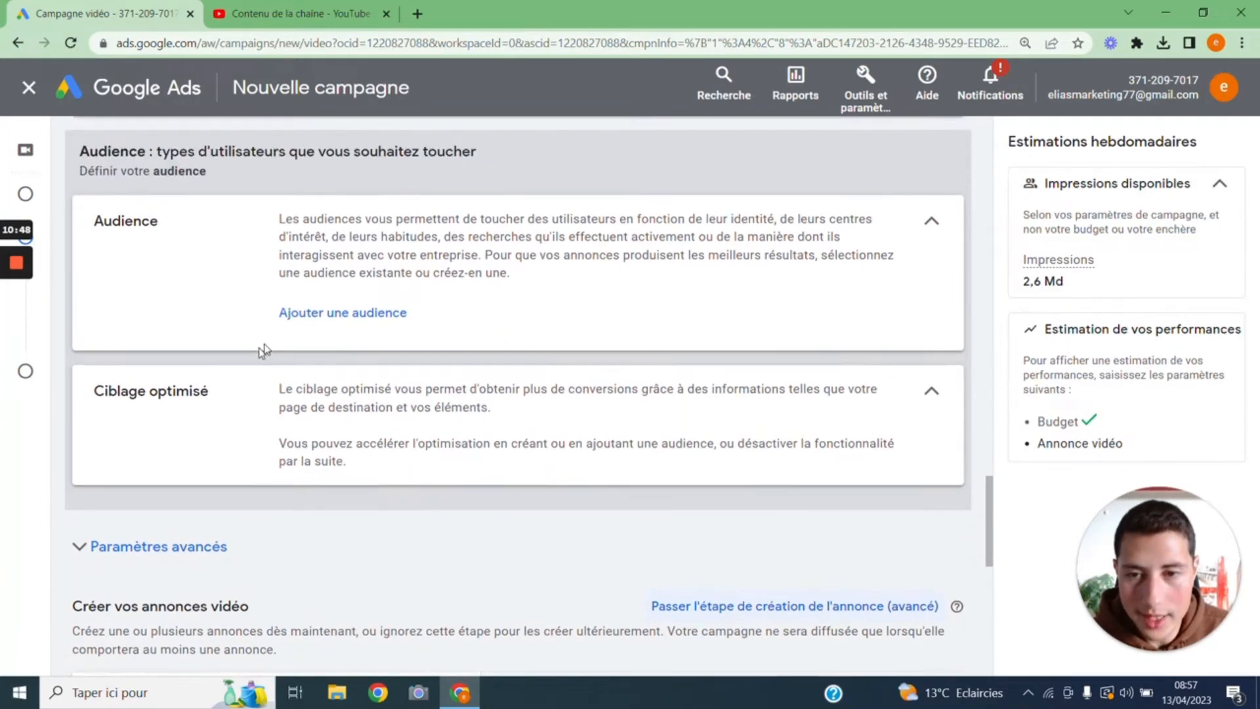
left_click(326, 333)
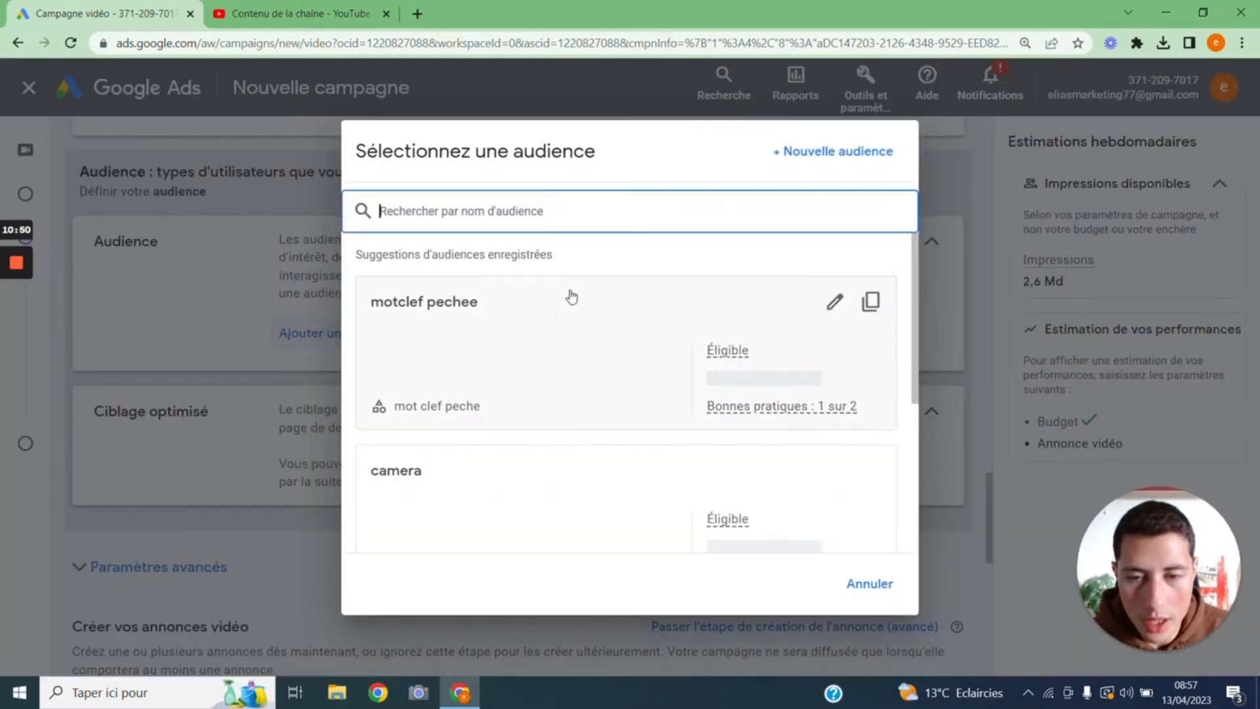
left_click(813, 151)
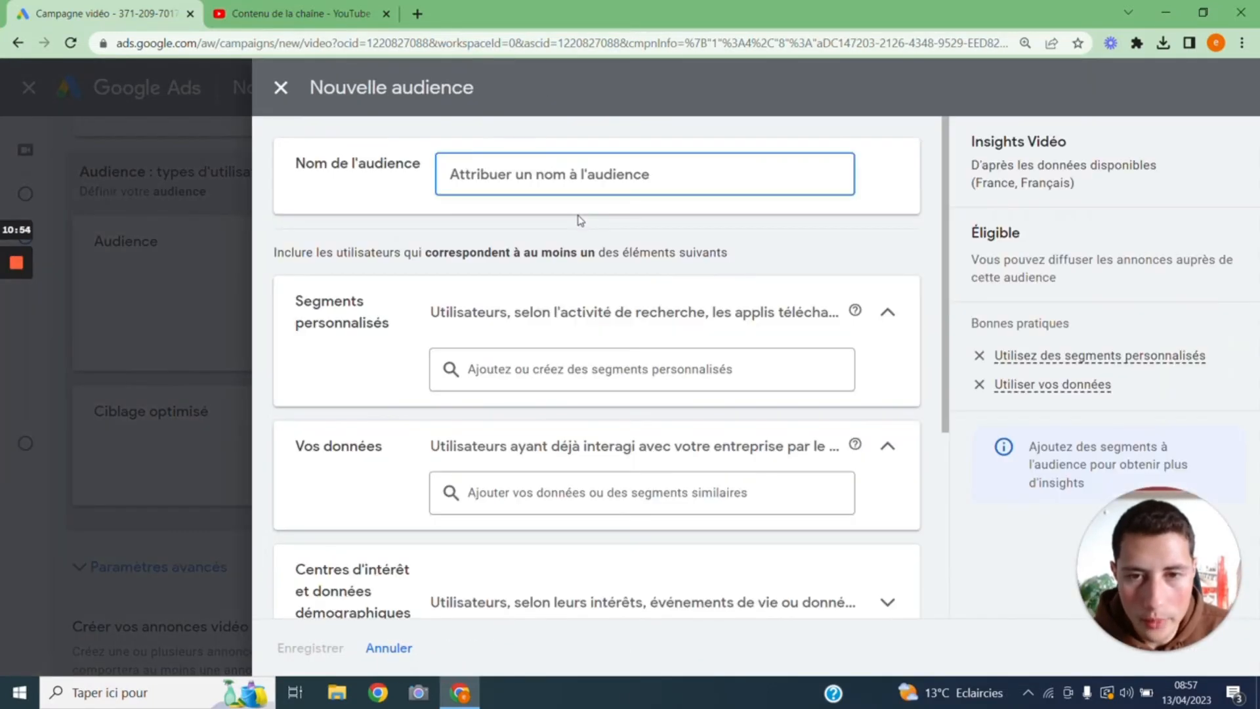
Try restricting the new audience's demographics to Femme only, and restore Homme and Inconnu
scroll(560, 227, "down", 5)
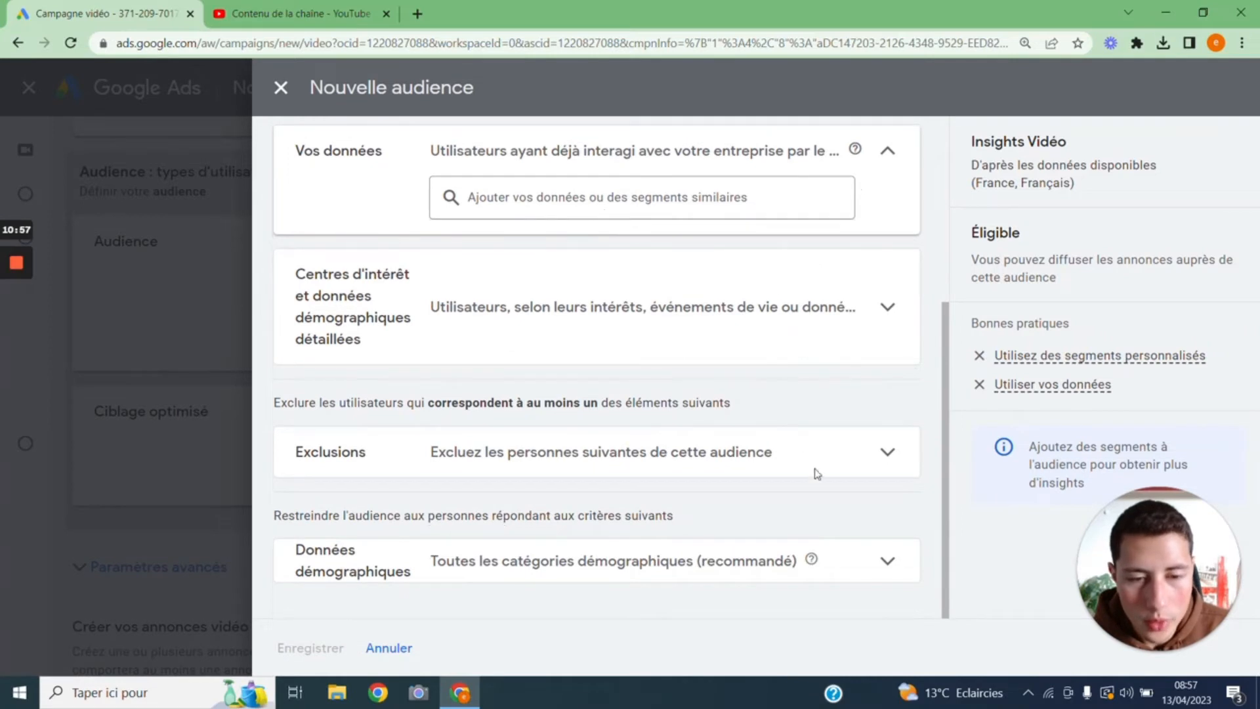
left_click(883, 560)
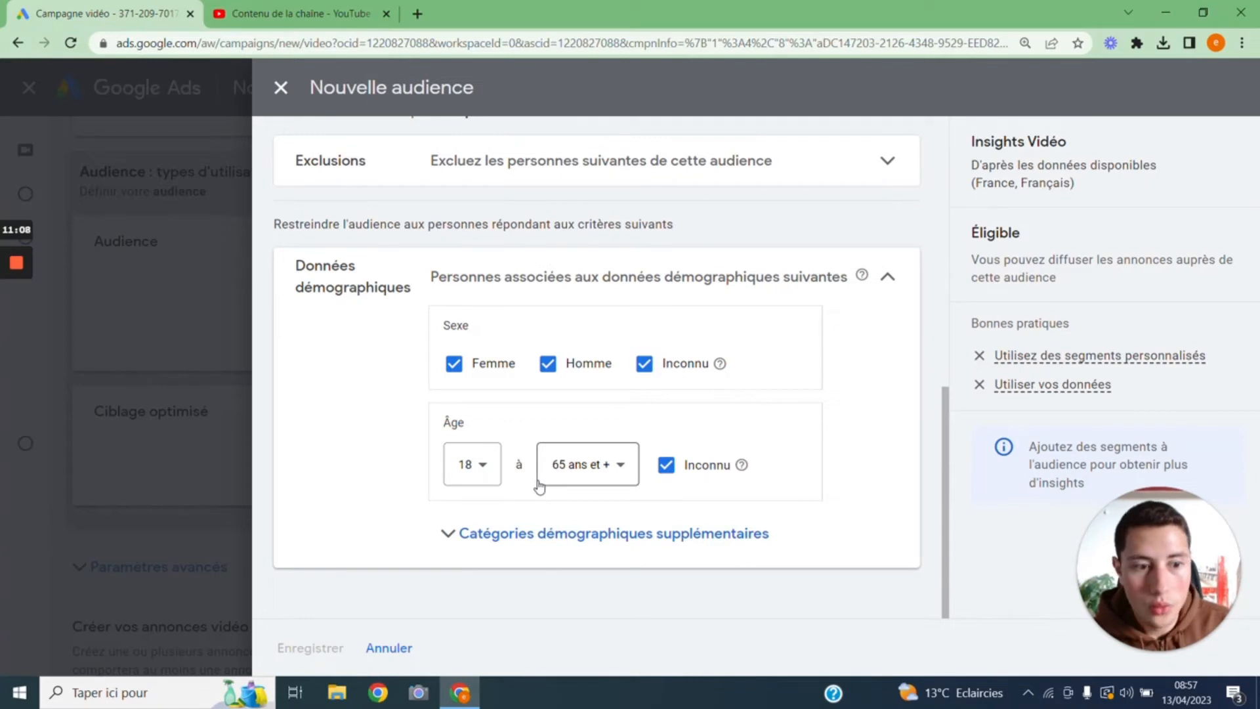
left_click(548, 365)
left_click(646, 369)
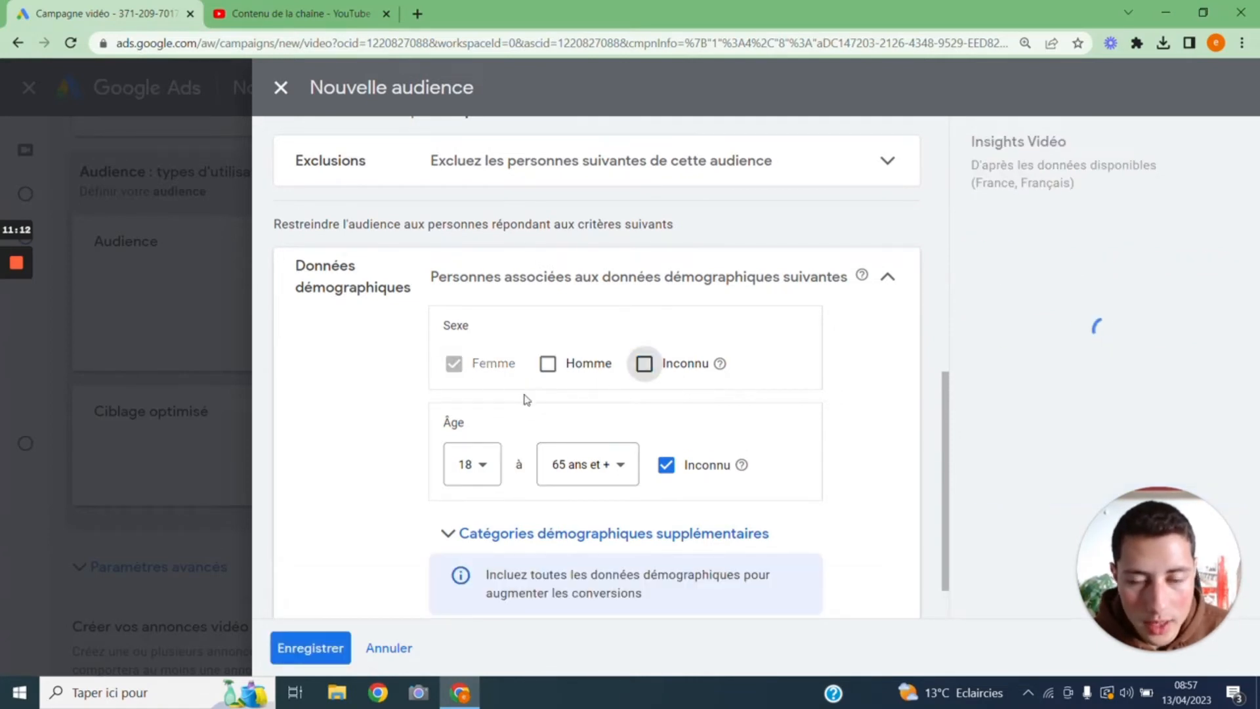
left_click(548, 364)
left_click(644, 368)
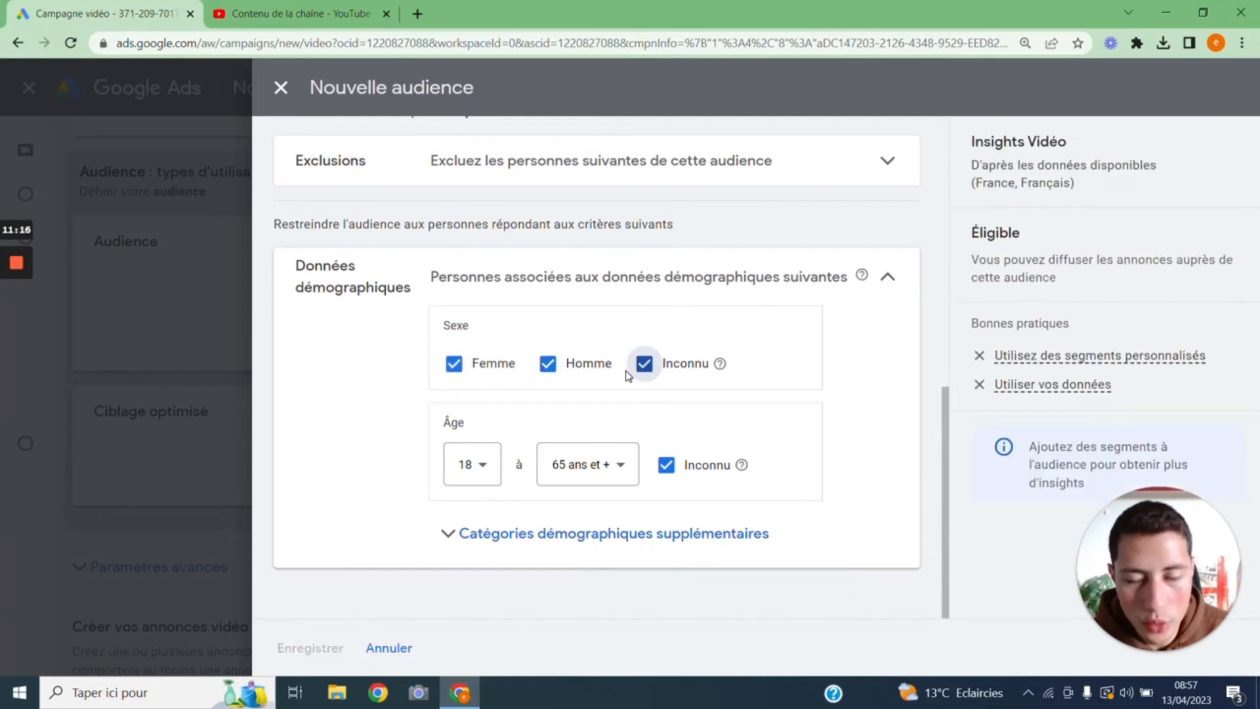
Try raising the audience's minimum age to 25 and restore it to 18
left_click(483, 465)
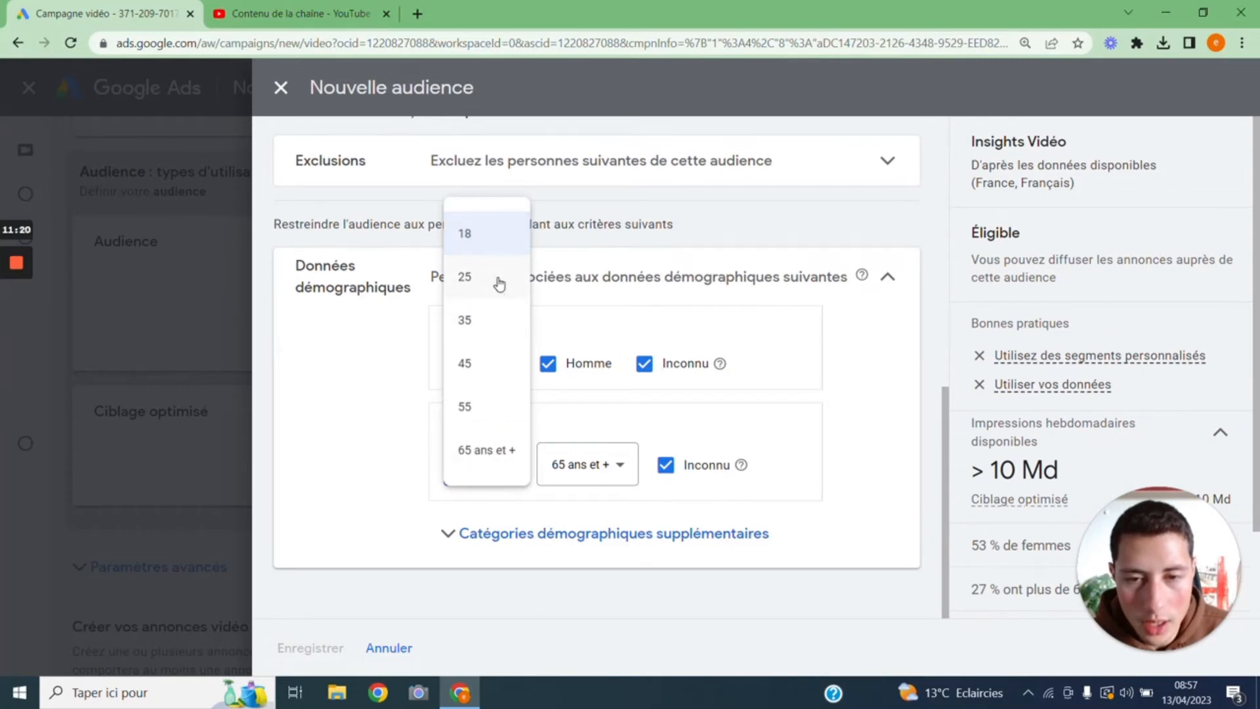
left_click(499, 283)
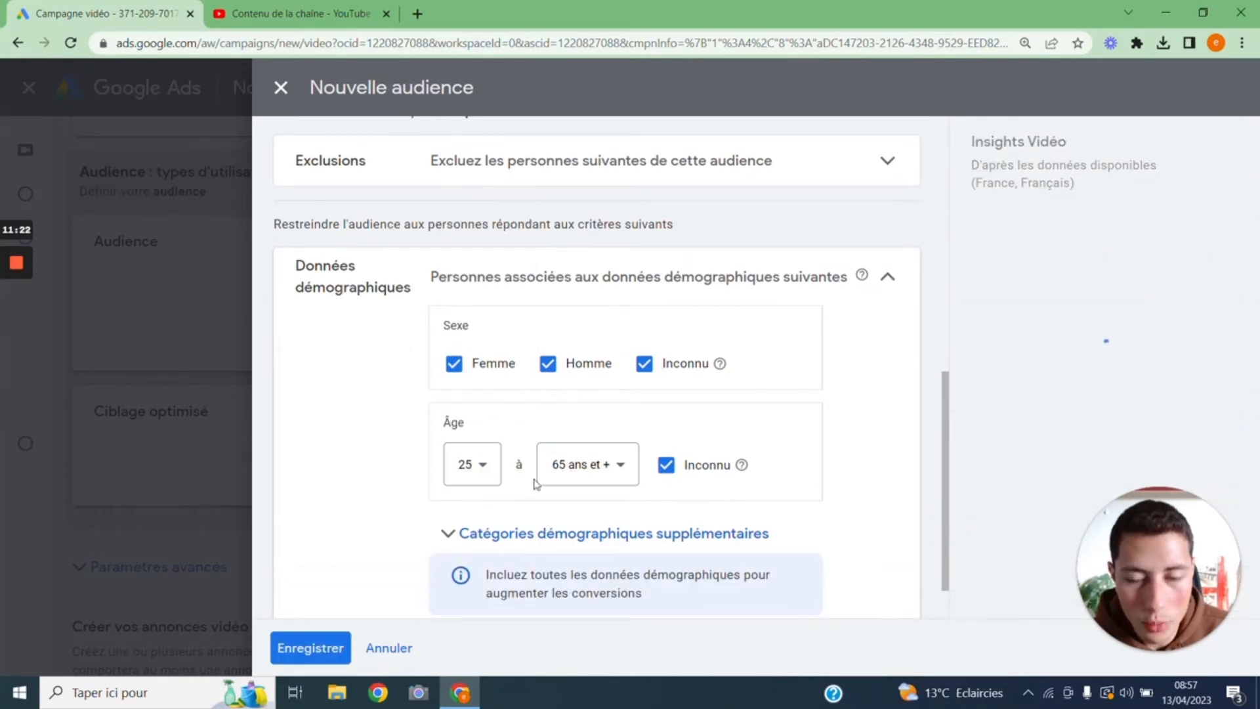
left_click(474, 470)
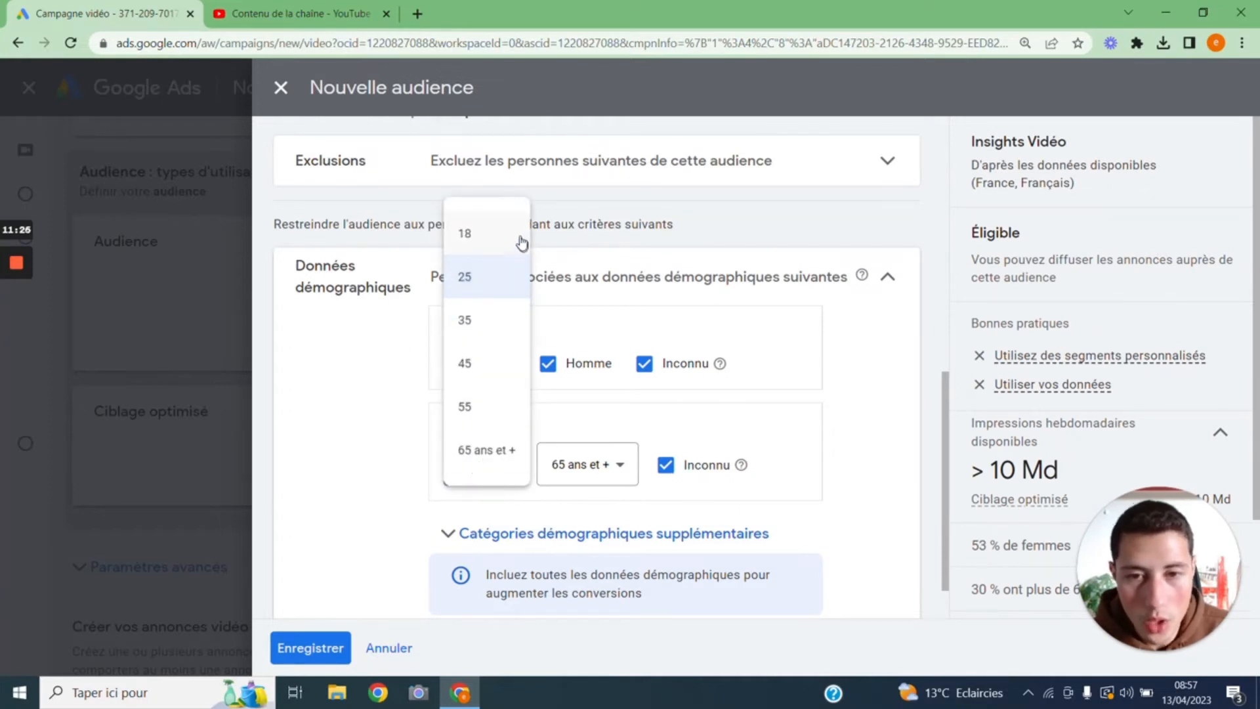
left_click(495, 242)
Expand the new audience's Exclusions section and review the options for excluding remarketing lists
scroll(426, 394, "up", 3)
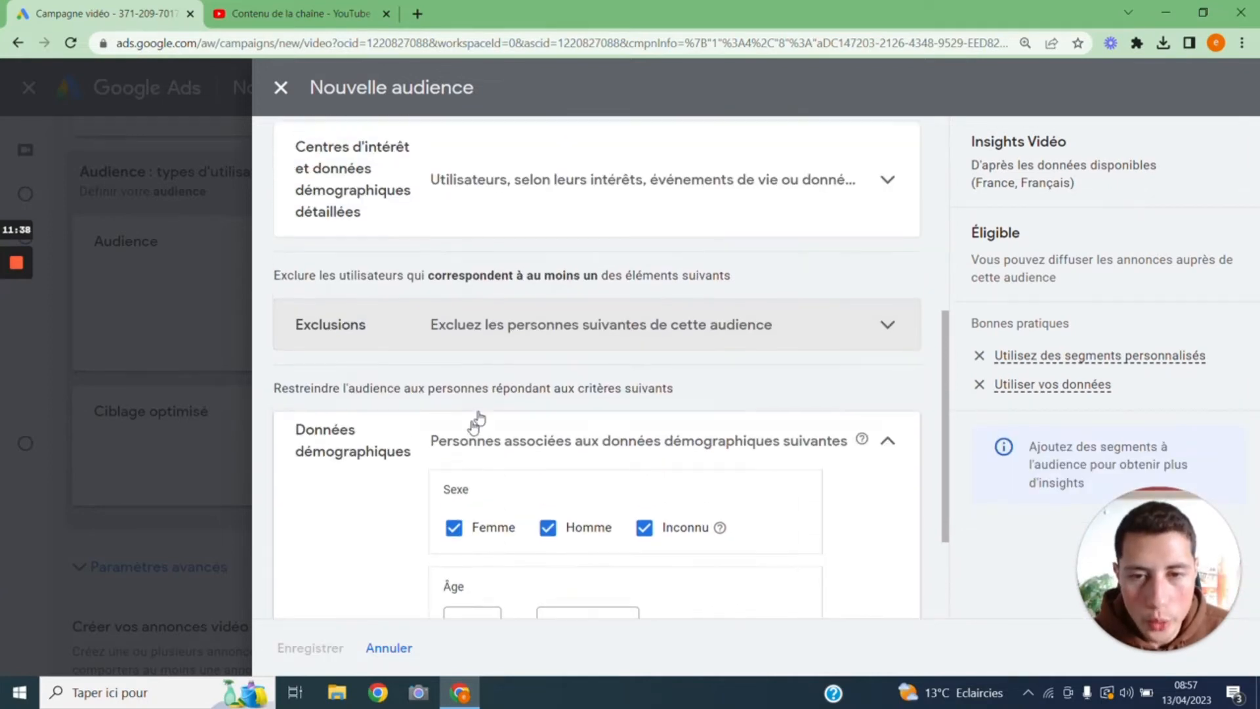
left_click(485, 335)
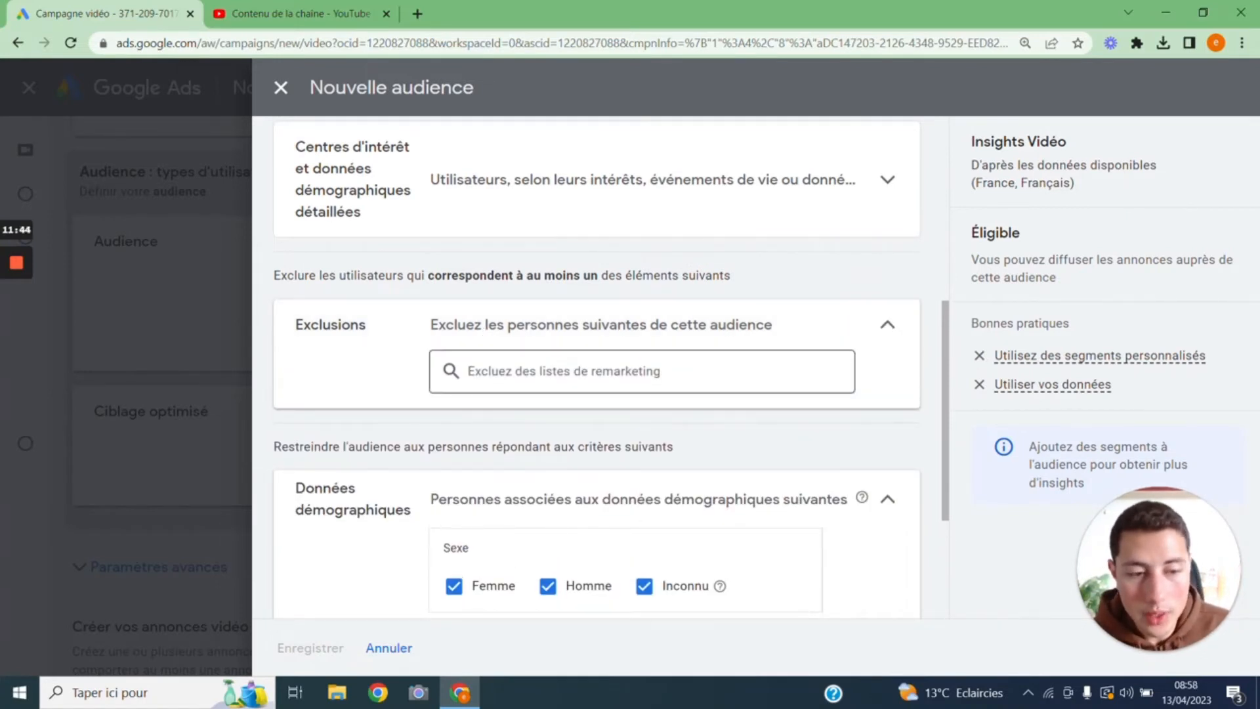
scroll(578, 377, "up", 5)
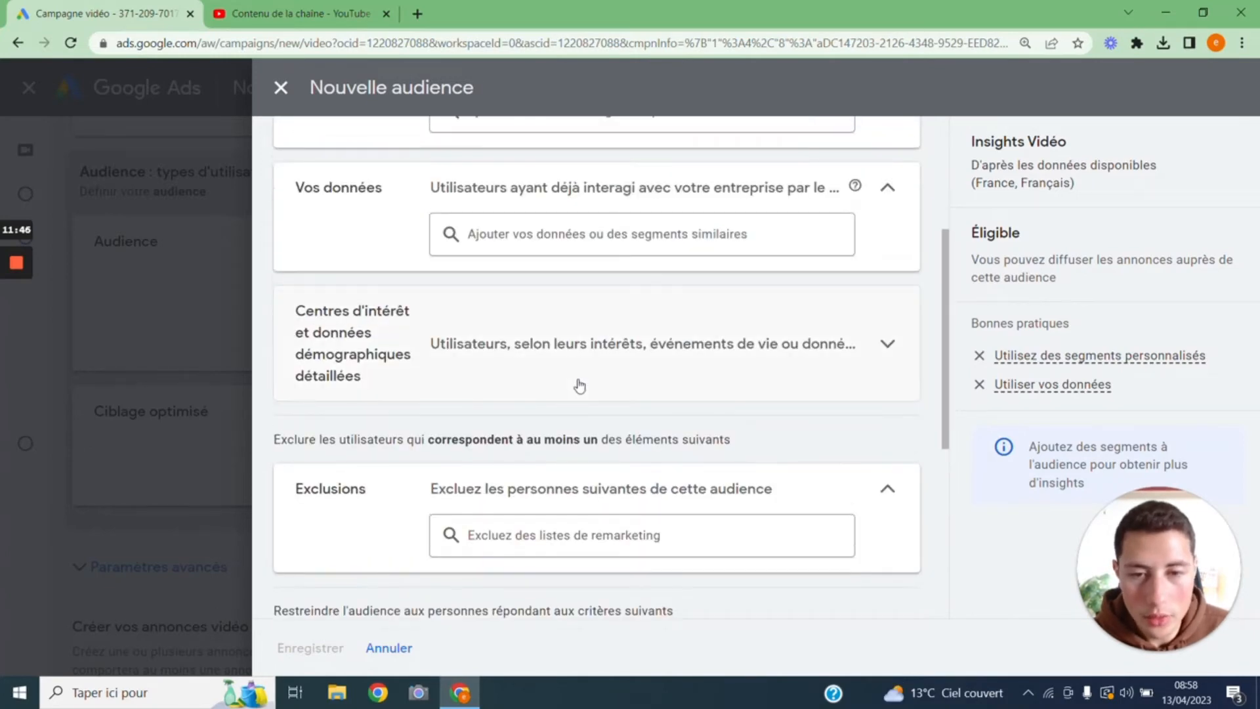
scroll(579, 385, "down", 1)
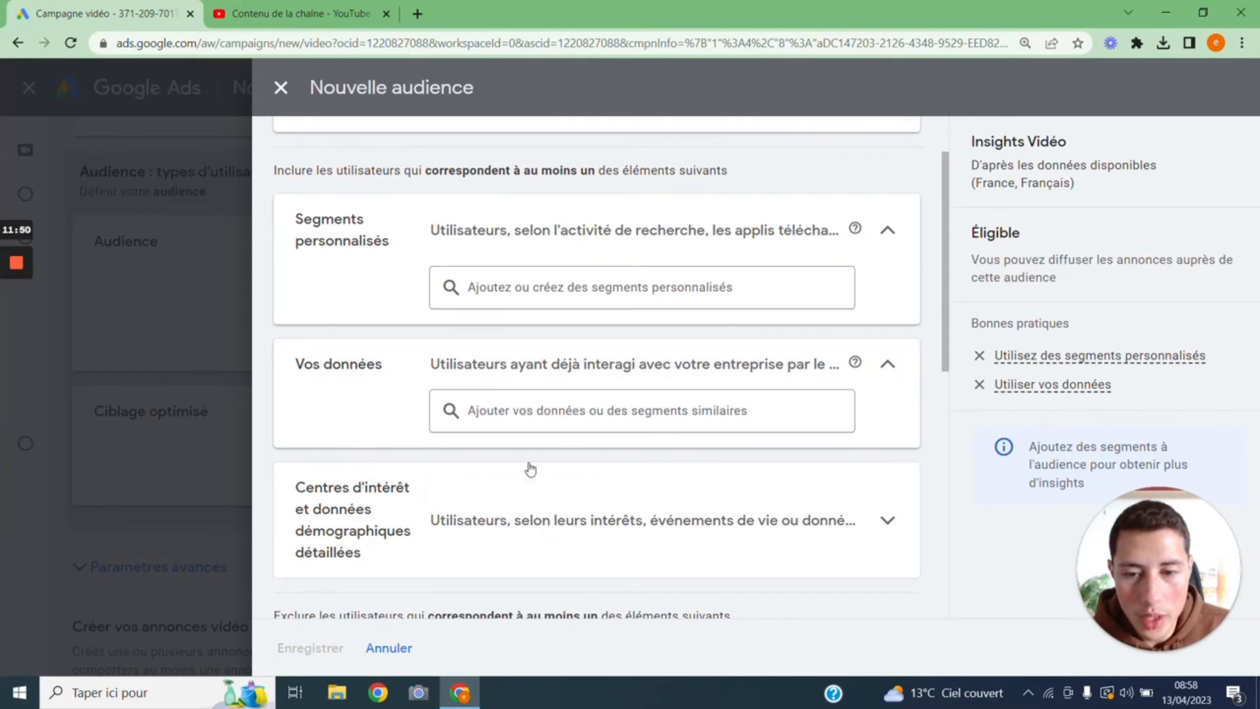
Browse the Sur le marché segments under the audience's Centres d'intérêt et données démographiques détaillées
left_click(518, 529)
scroll(518, 529, "down", 4)
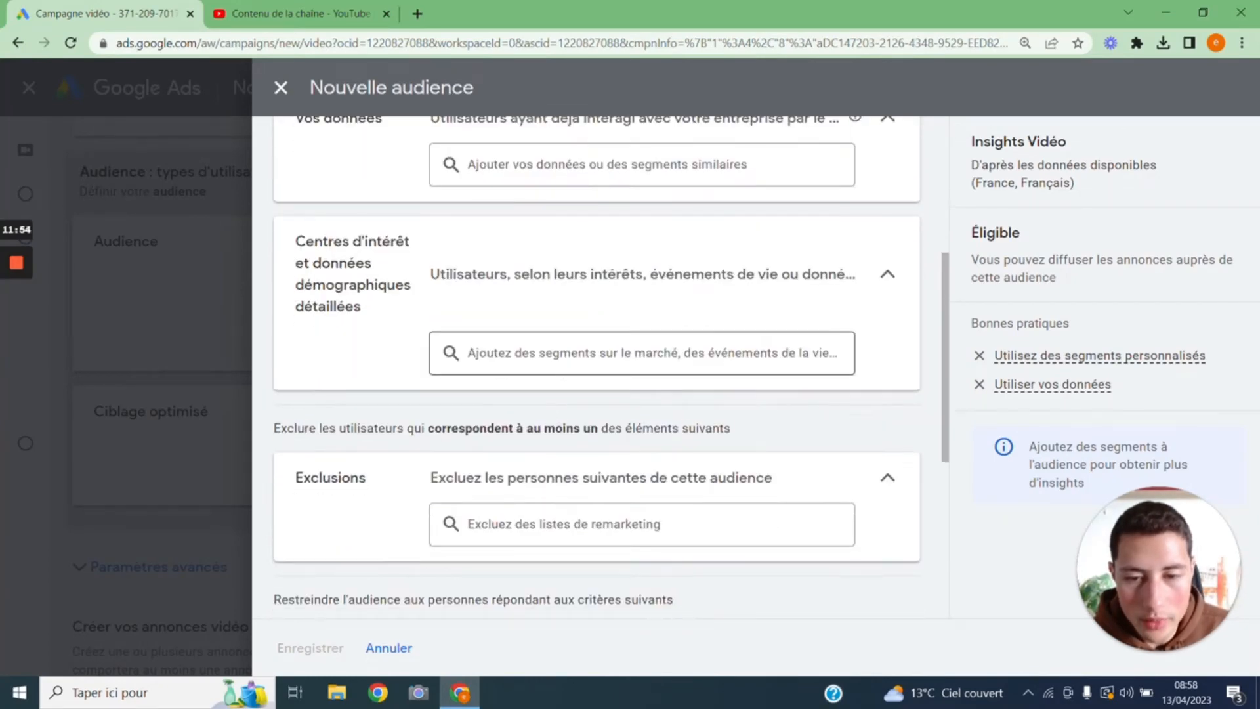
left_click(631, 353)
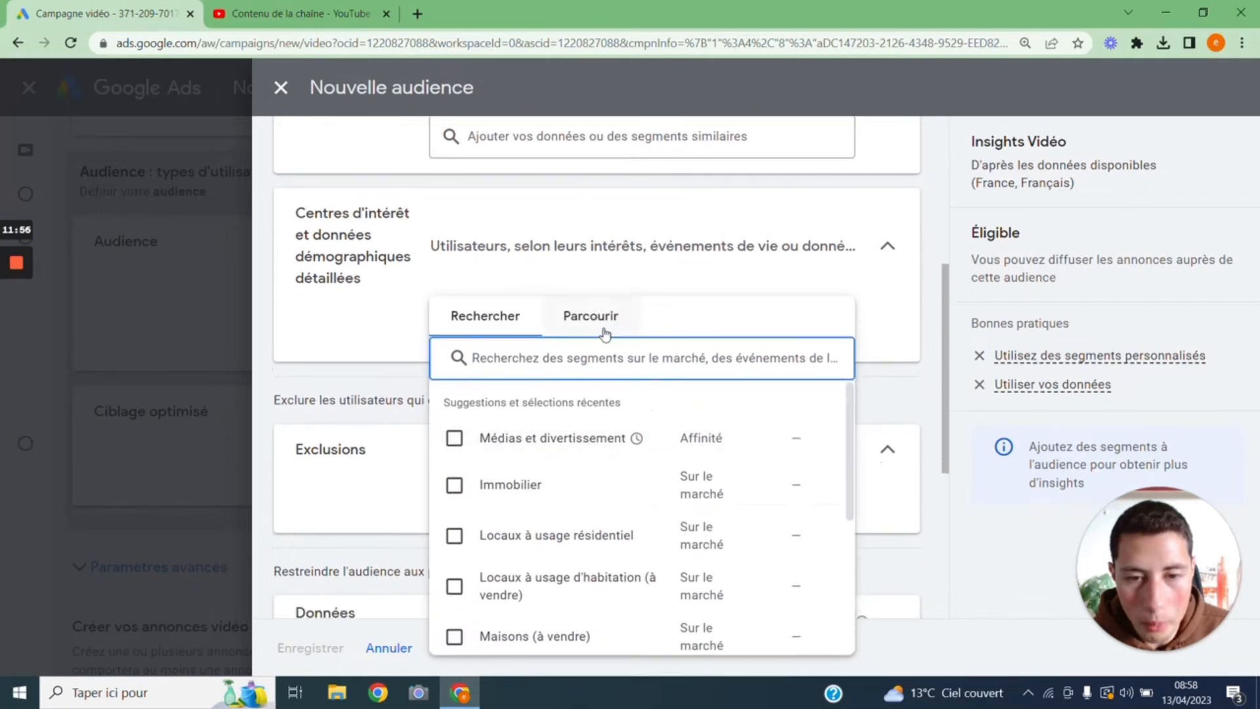
left_click(605, 331)
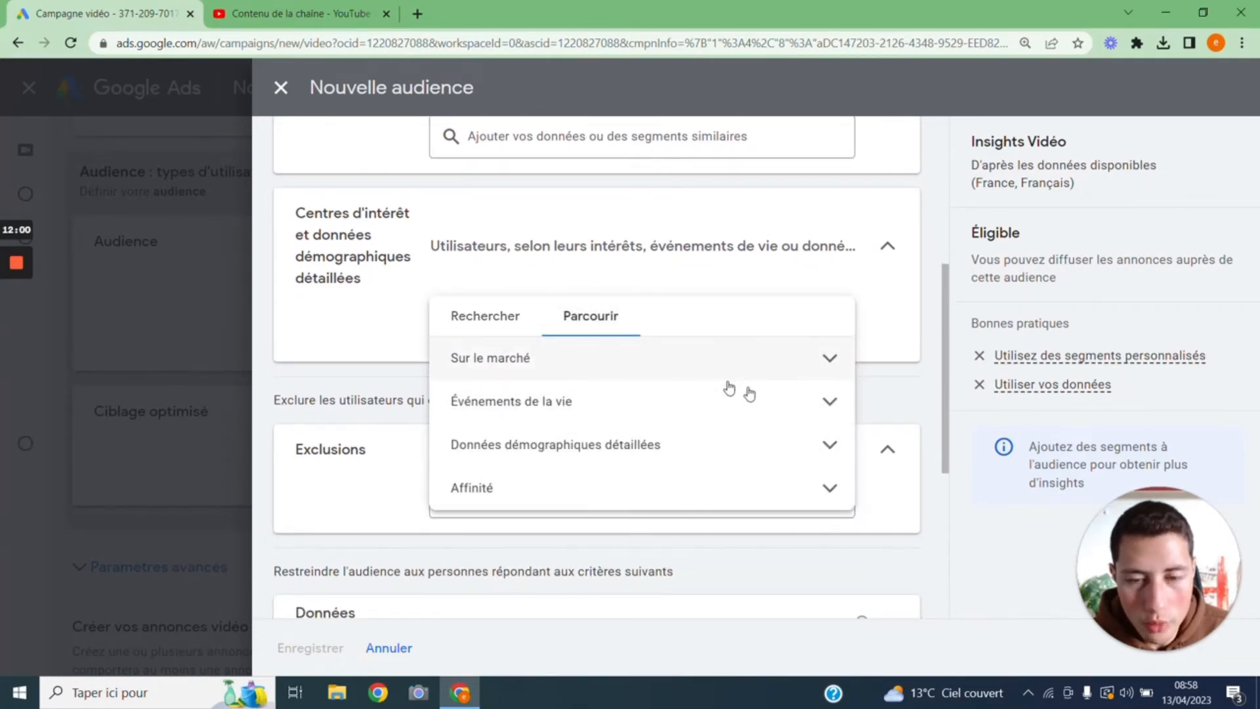
left_click(828, 358)
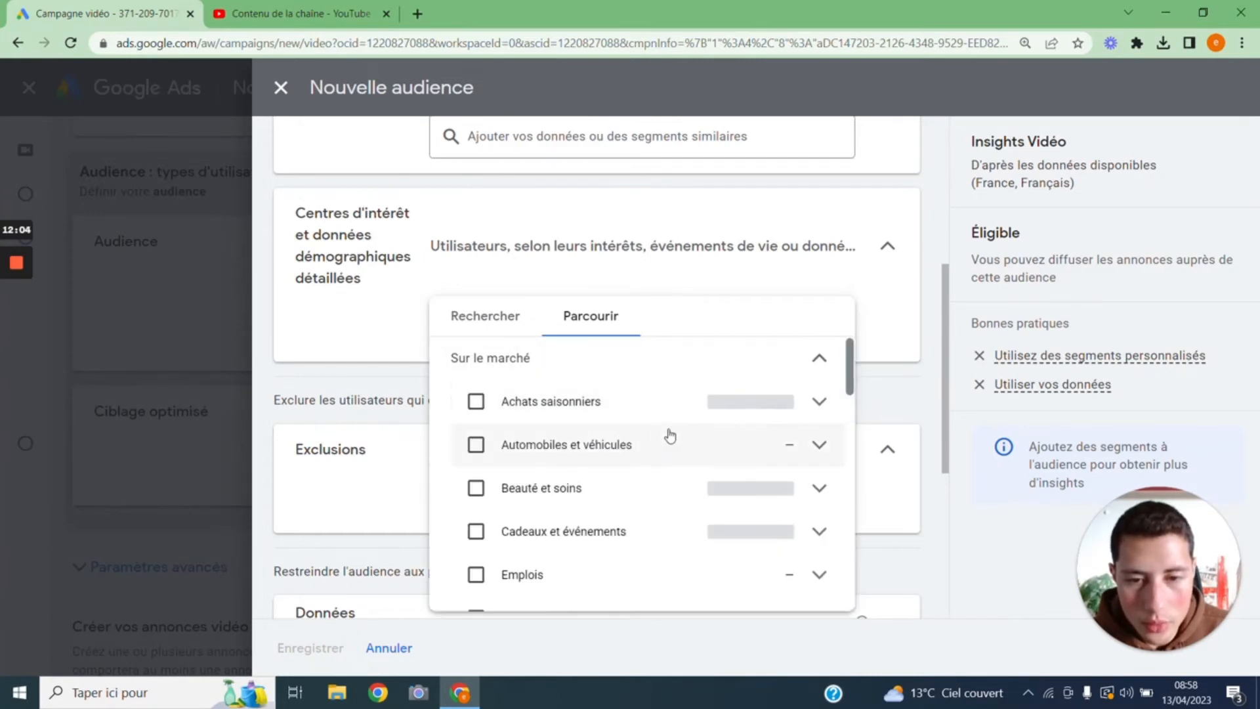
Examine the Sur le marché categories, including the subcategories of Maison et jardinage, and collapse the list
scroll(670, 436, "down", 5)
scroll(670, 436, "up", 3)
scroll(673, 441, "down", 2)
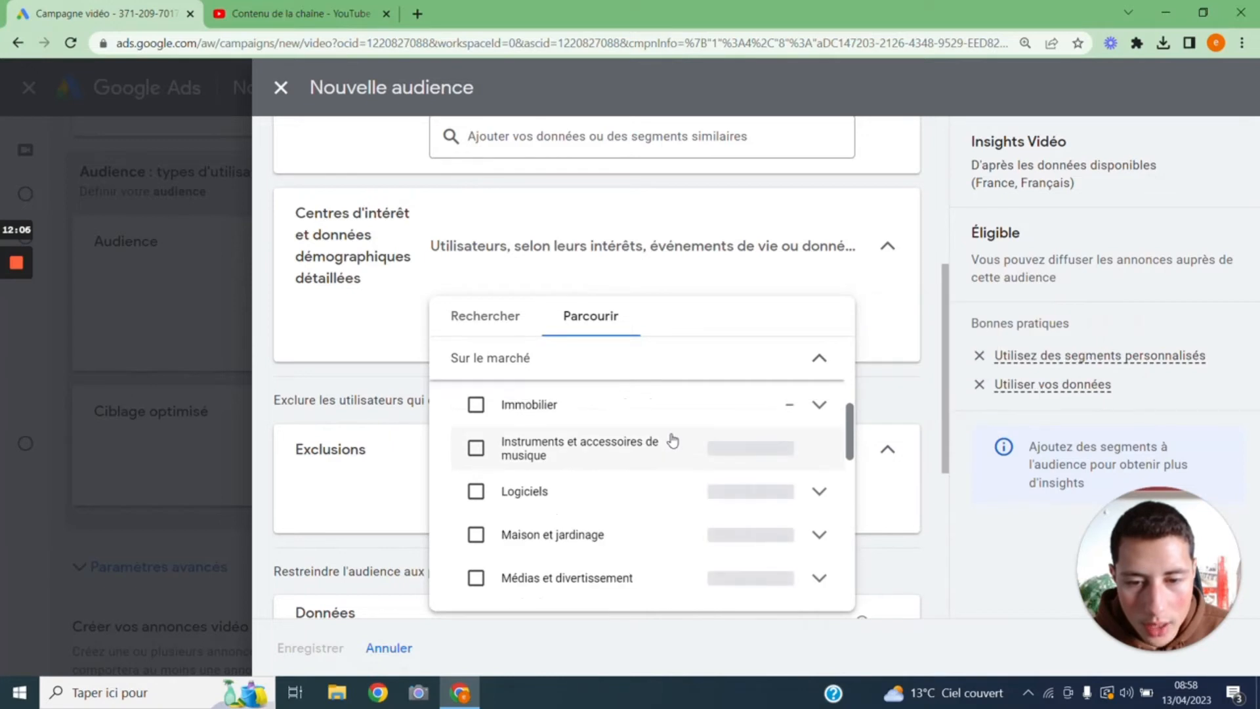
scroll(673, 439, "down", 3)
scroll(673, 436, "up", 3)
scroll(653, 467, "up", 1)
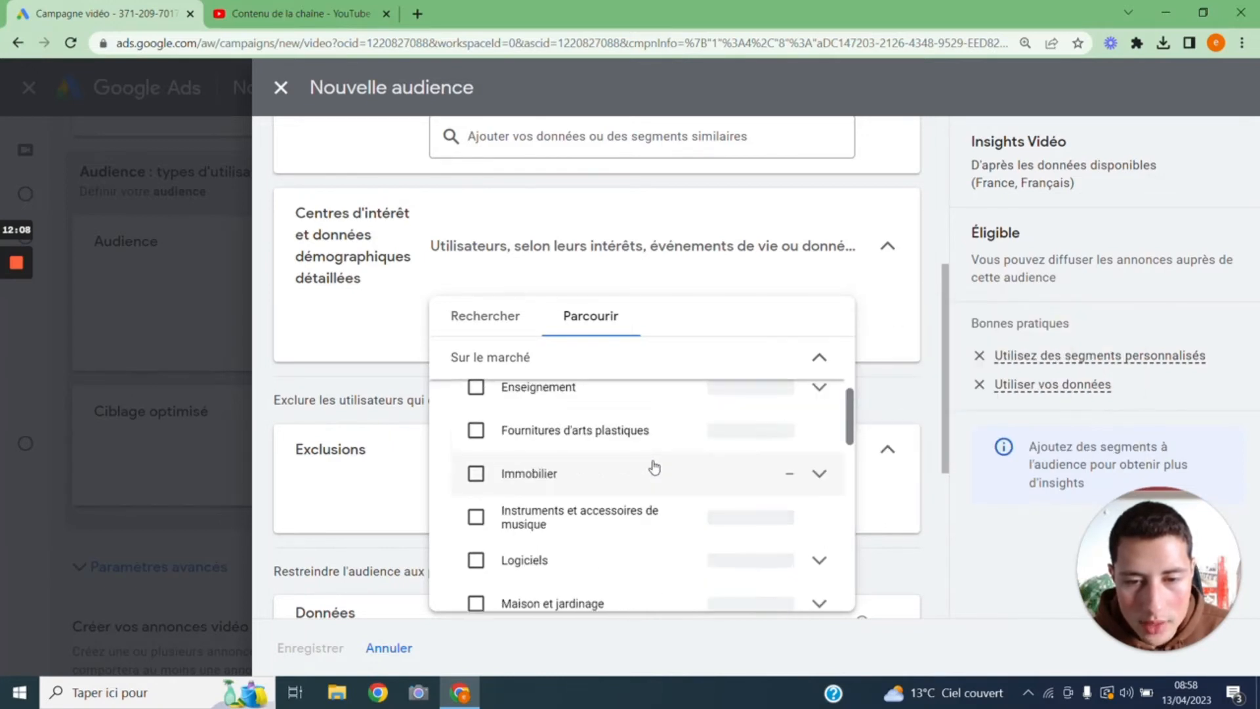
scroll(658, 473, "down", 2)
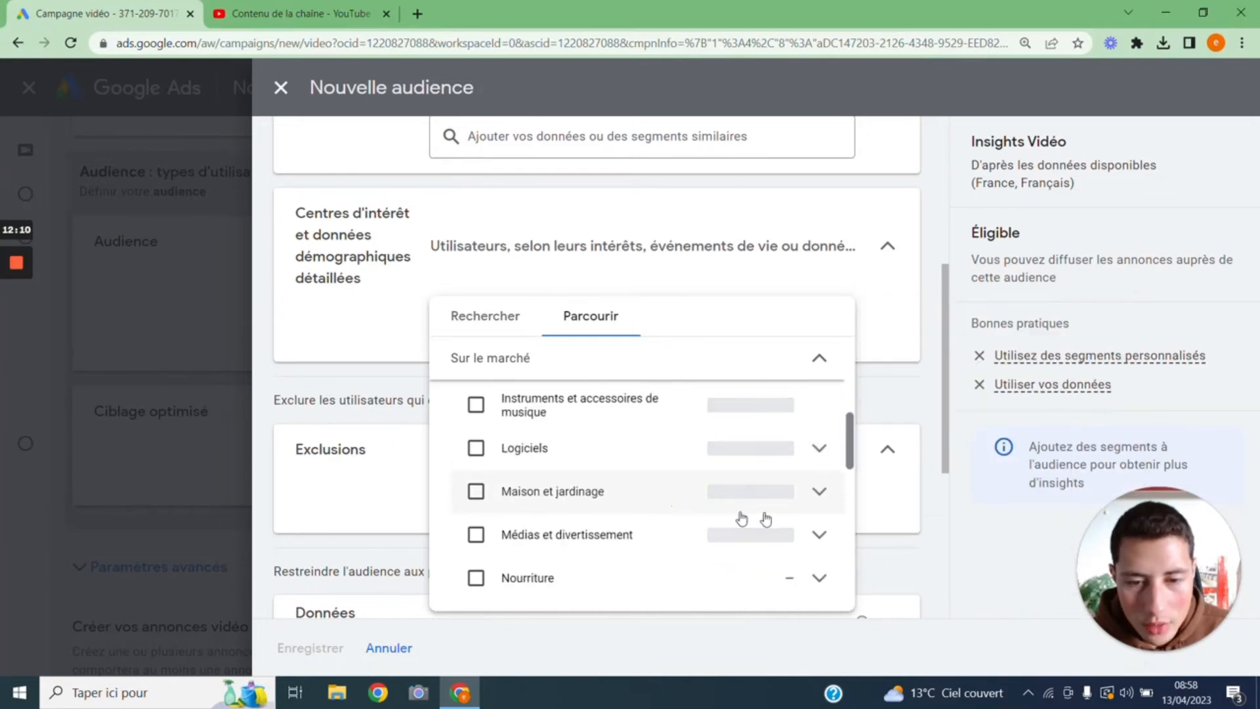
left_click(820, 491)
scroll(641, 443, "down", 2)
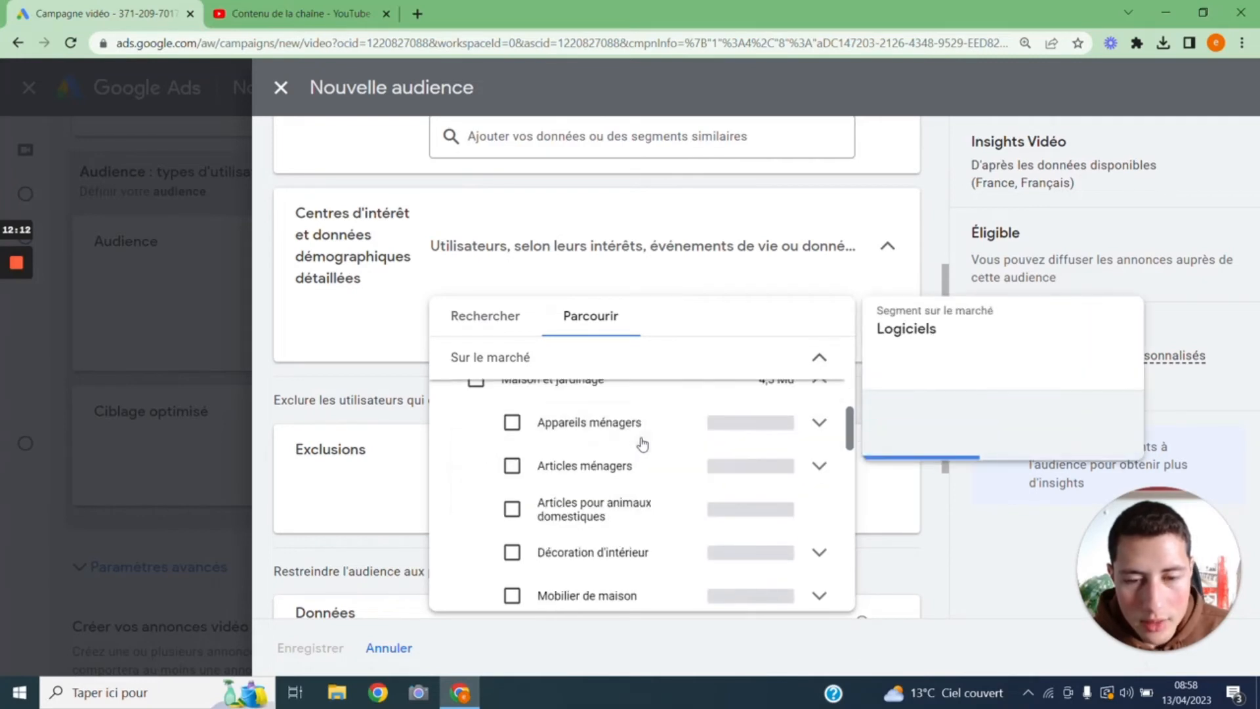
scroll(642, 444, "up", 2)
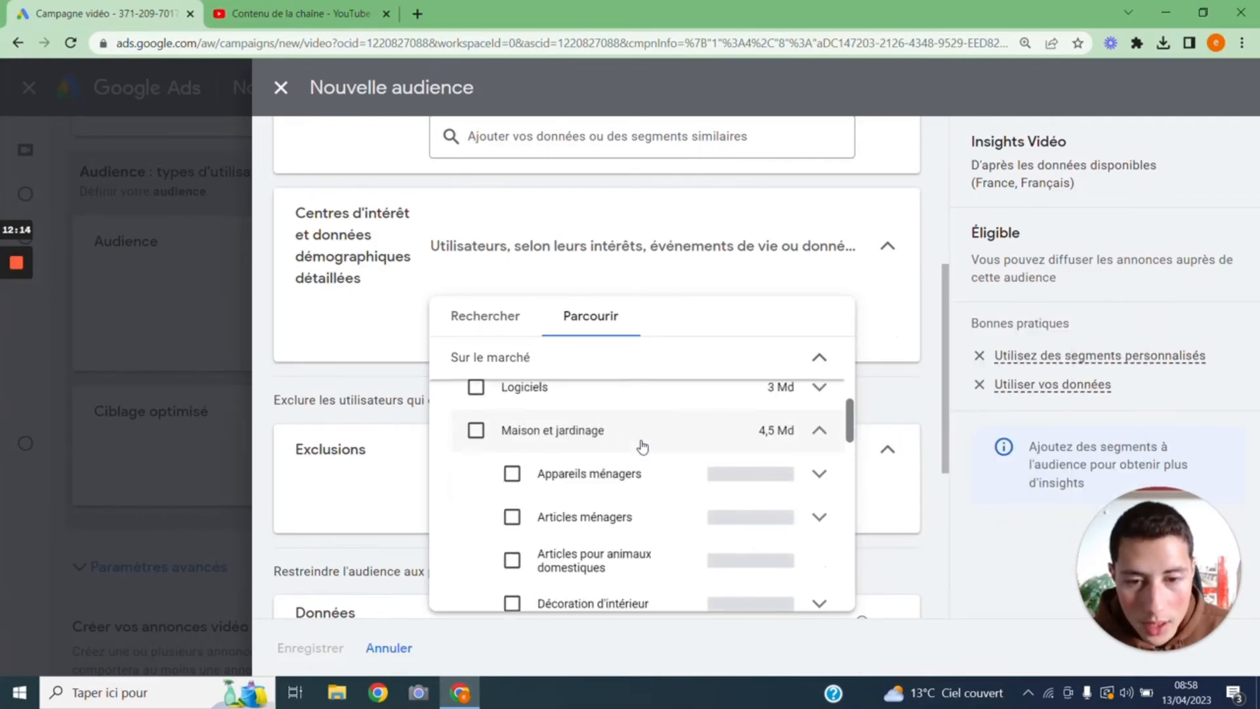
scroll(558, 428, "up", 1)
scroll(564, 430, "down", 3)
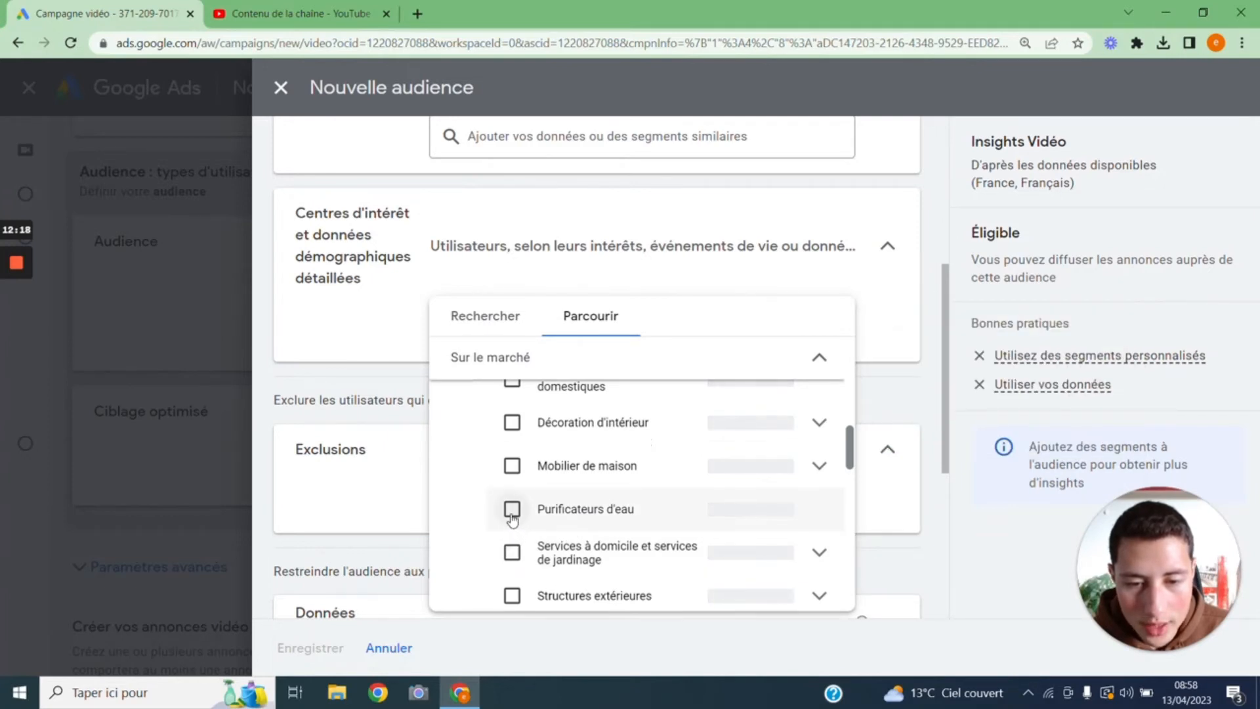
scroll(512, 518, "down", 3)
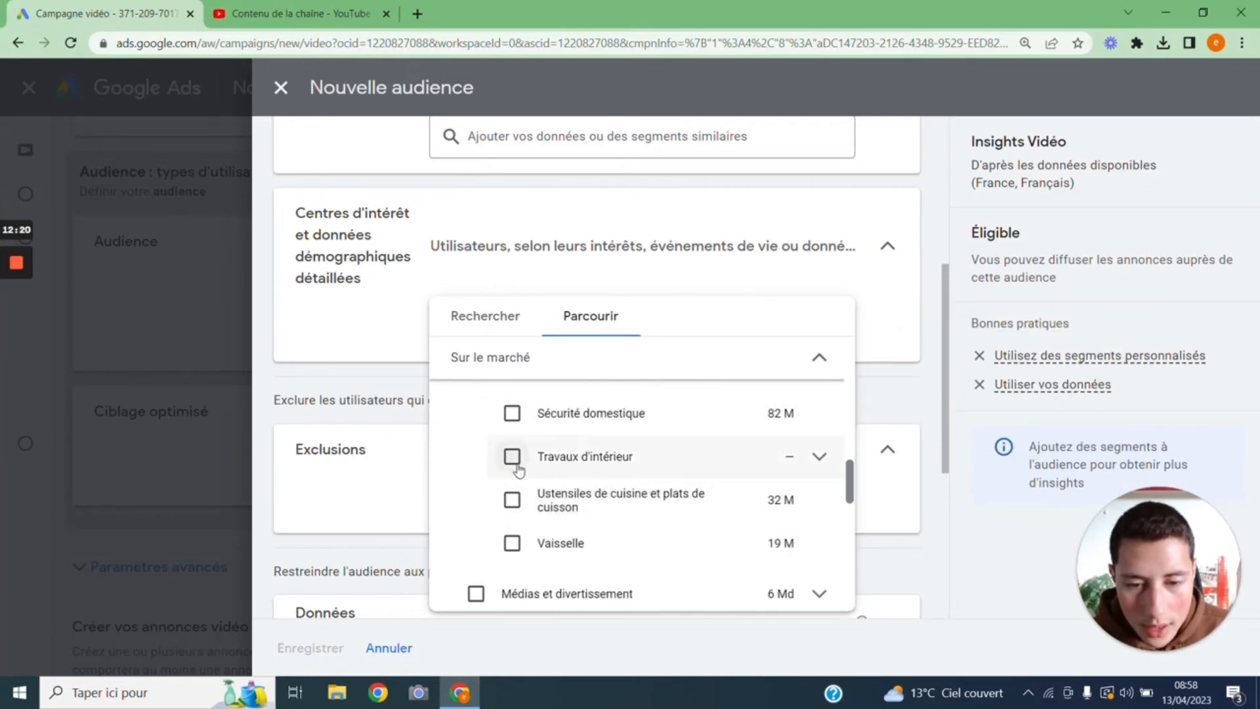
scroll(532, 516, "up", 5)
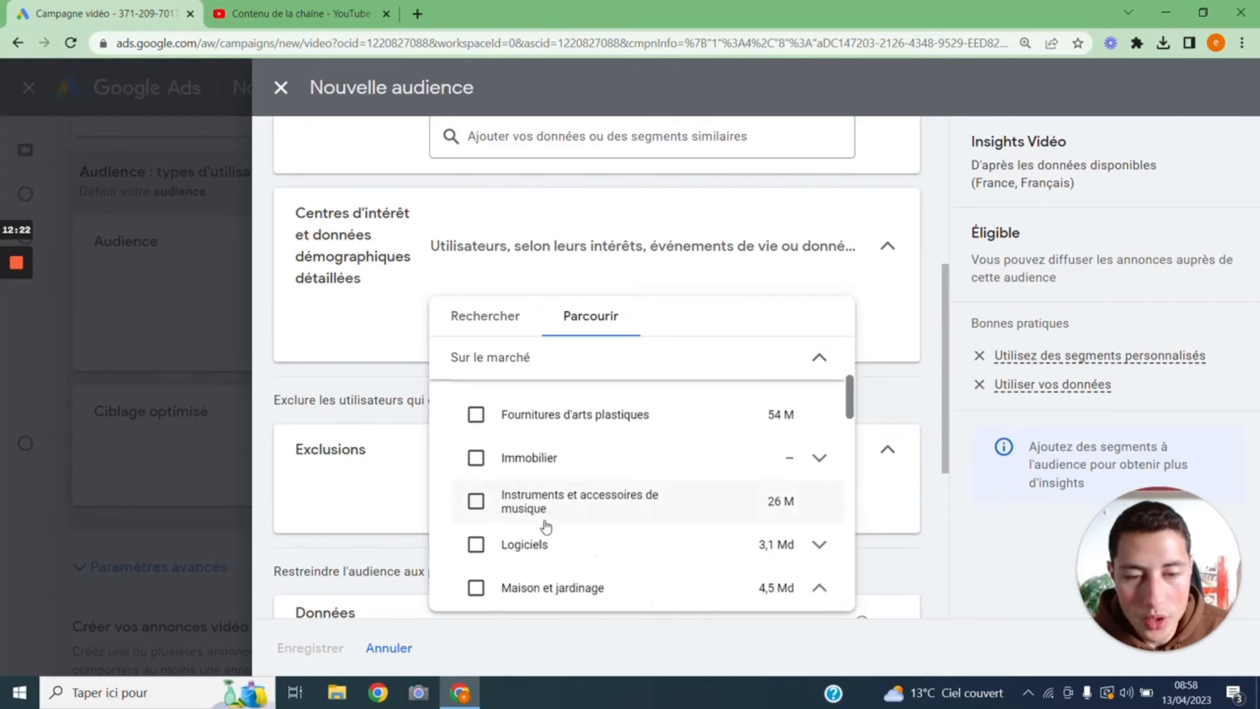
scroll(558, 518, "up", 3)
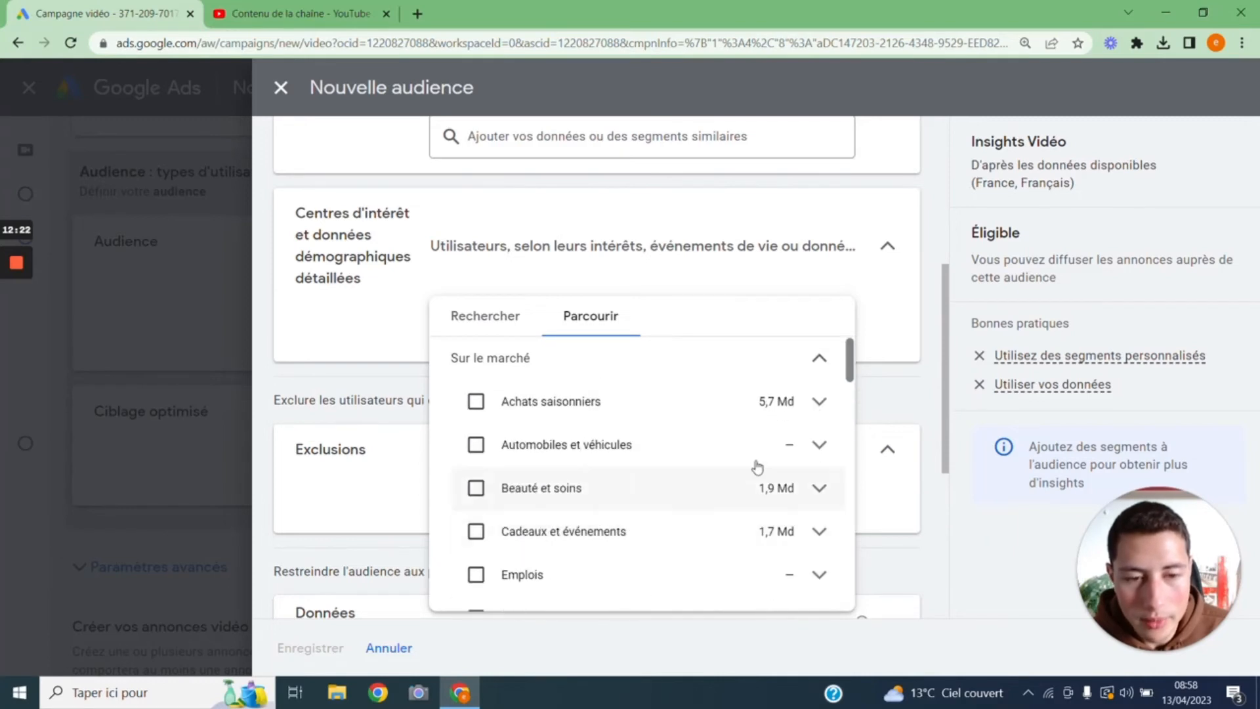
left_click(819, 361)
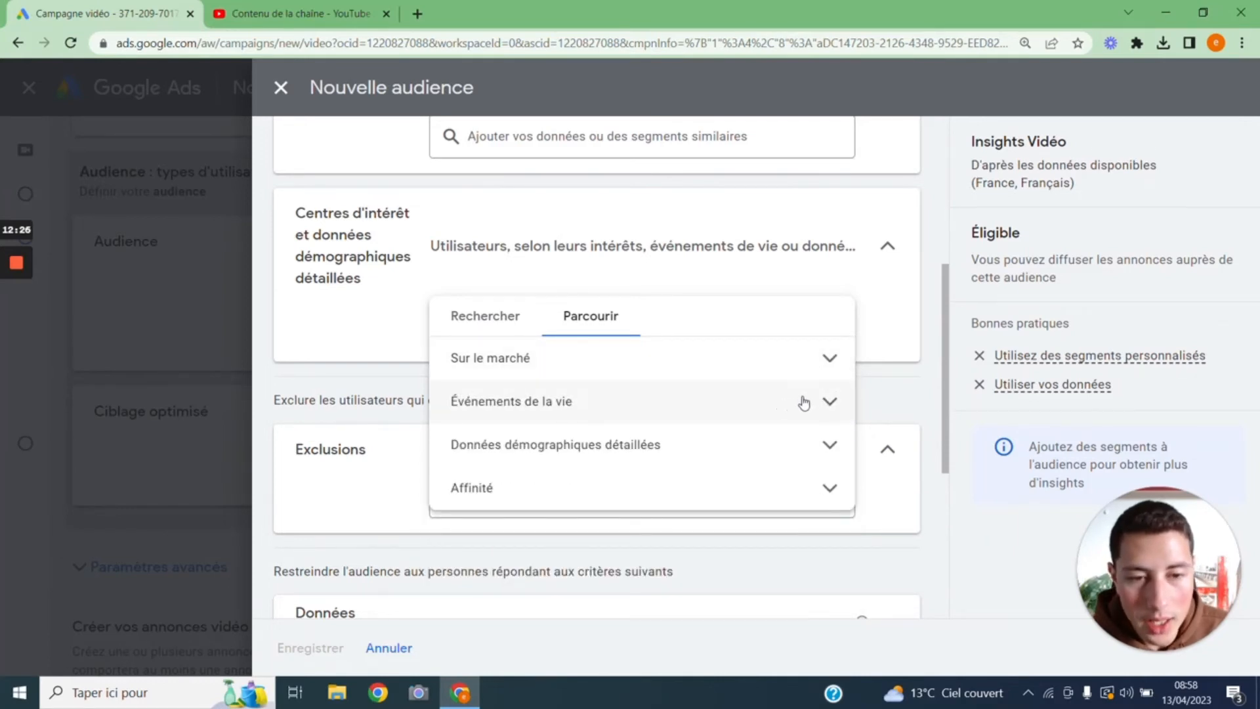
Try adding the Sur le marché segments Achats saisonniers, Automobiles et véhicules and Beauté et soins, and remove all three
left_click(833, 358)
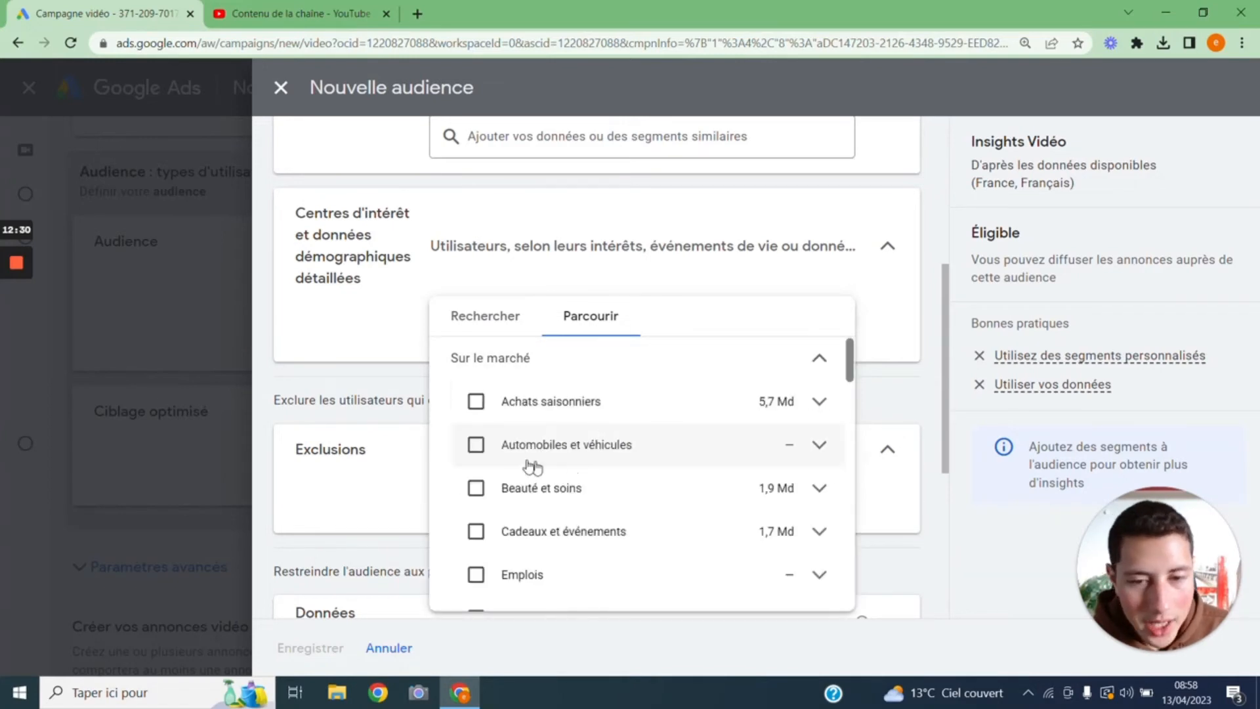
left_click(476, 402)
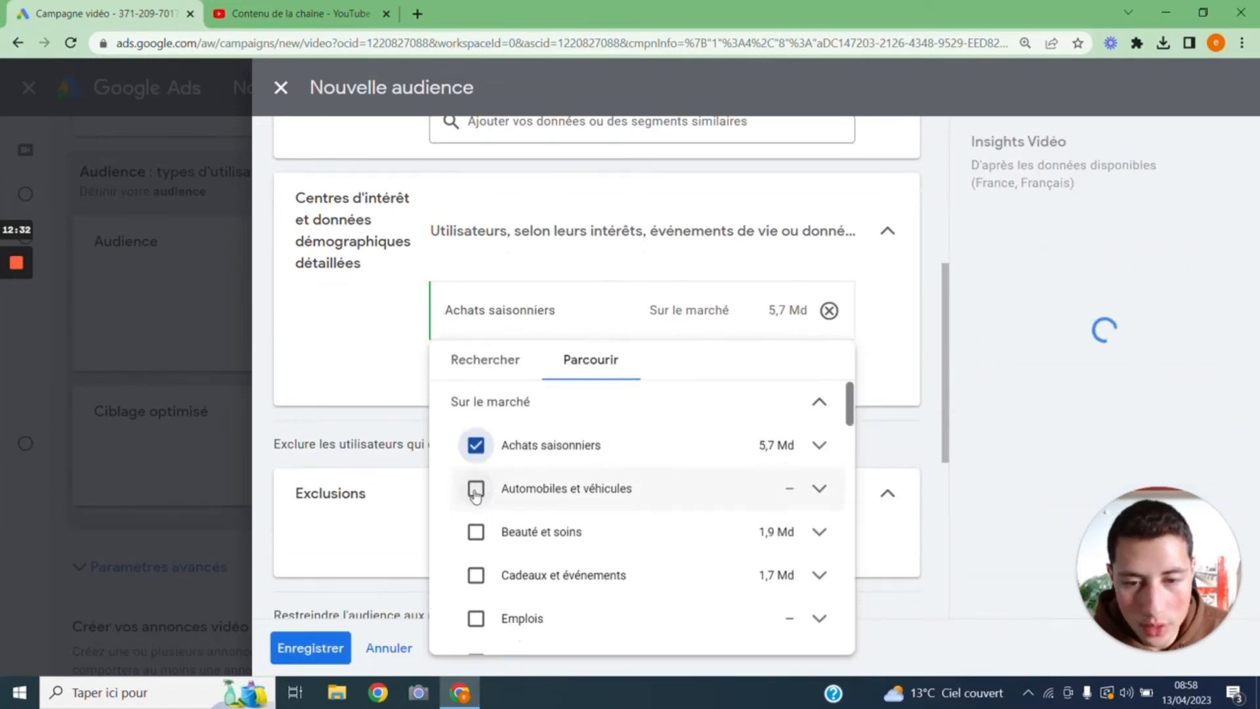
left_click(476, 487)
left_click(520, 542)
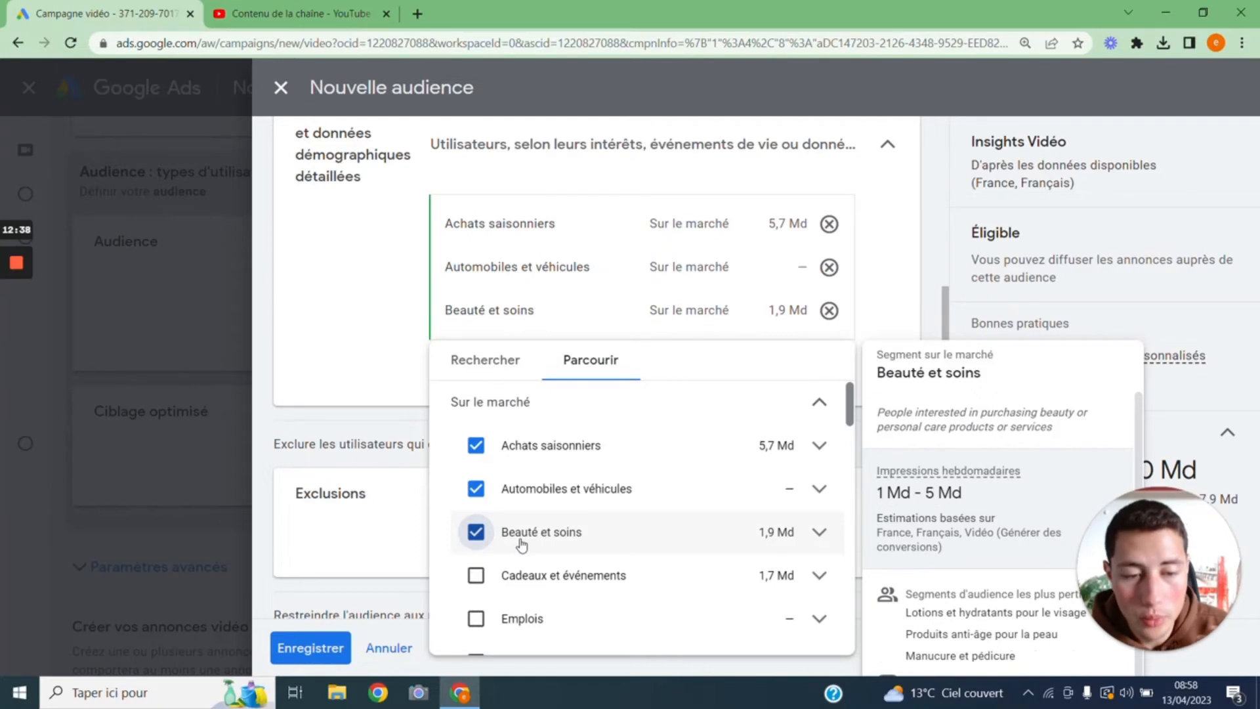
left_click(476, 532)
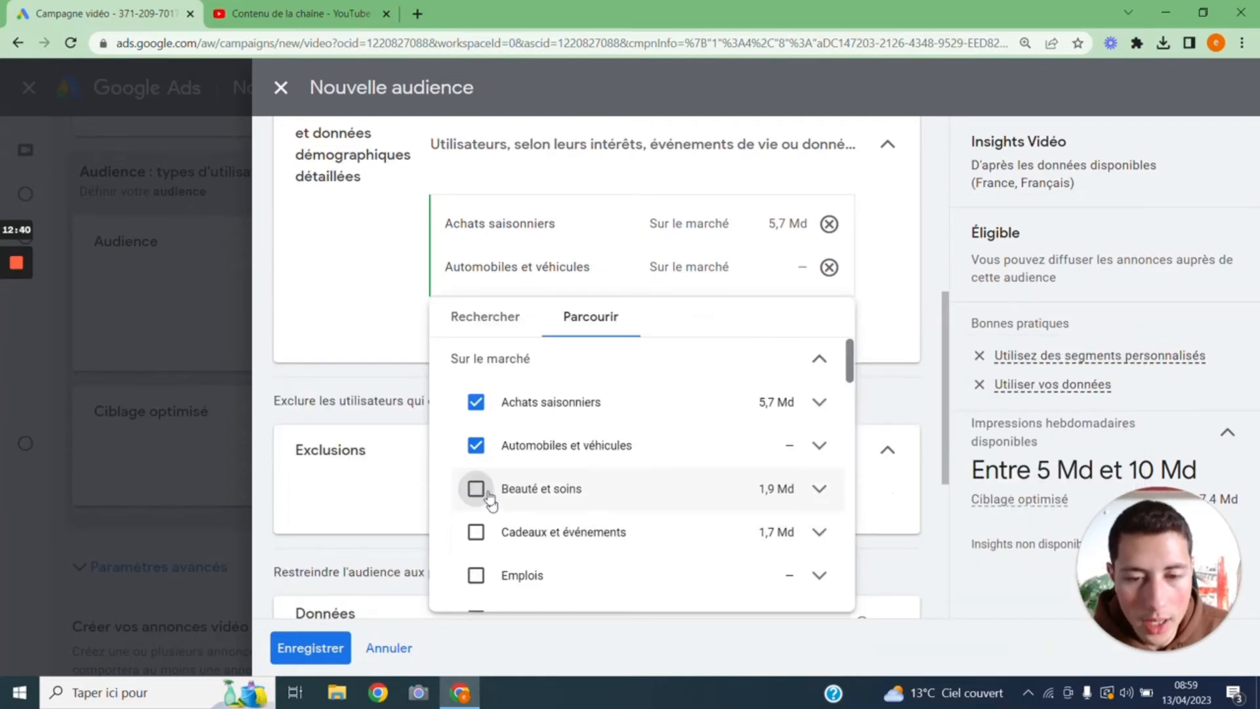
left_click(476, 446)
left_click(476, 358)
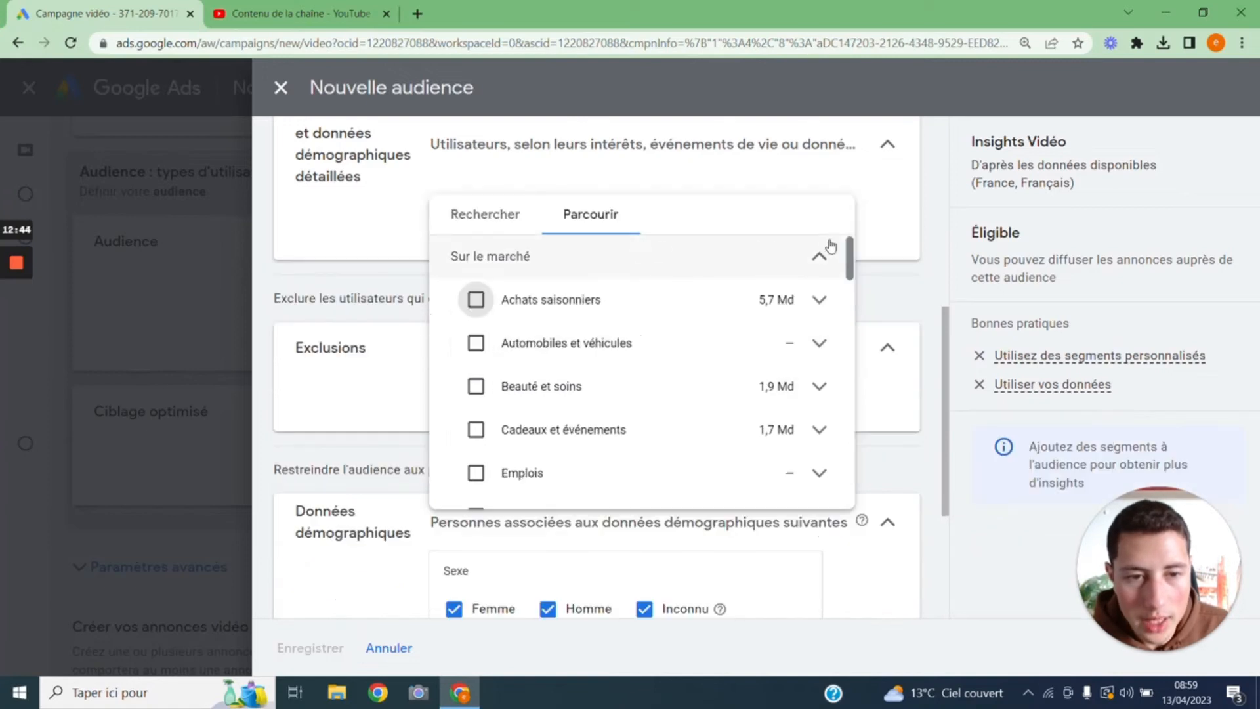
Review the segments available under Vos données without choosing one, and collapse that section
scroll(657, 394, "up", 5)
left_click(594, 424)
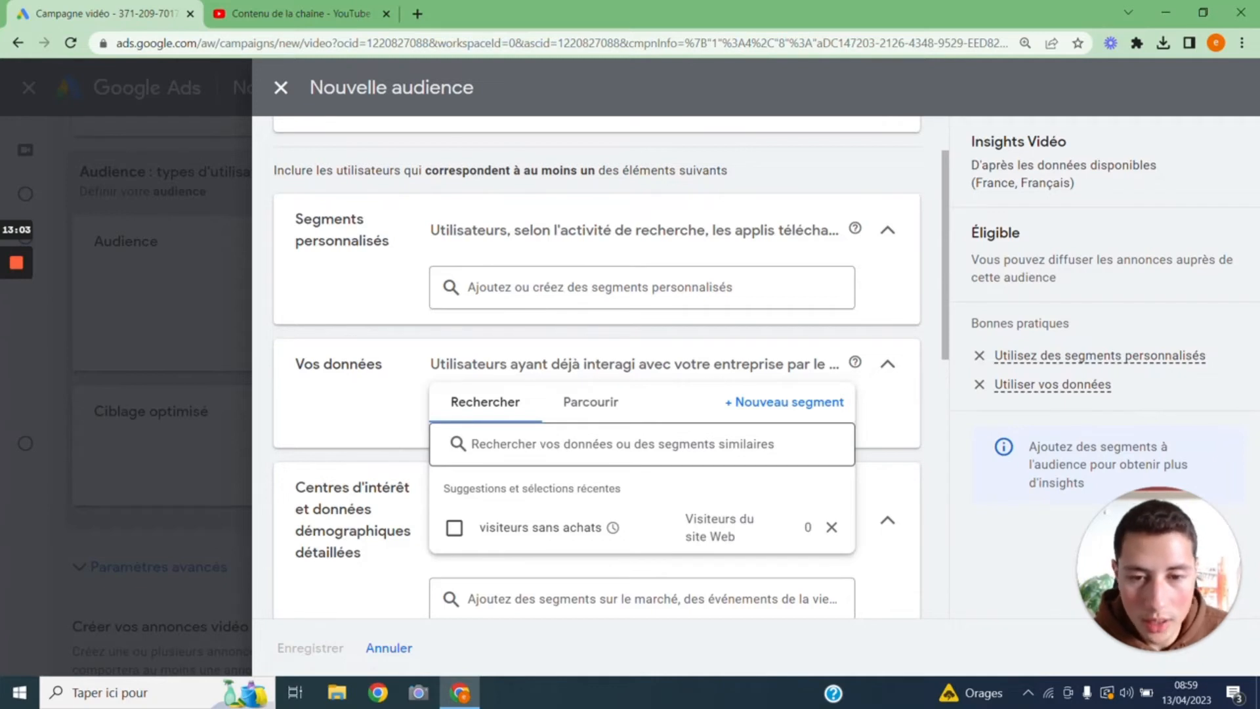
left_click(413, 363)
scroll(416, 360, "up", 1)
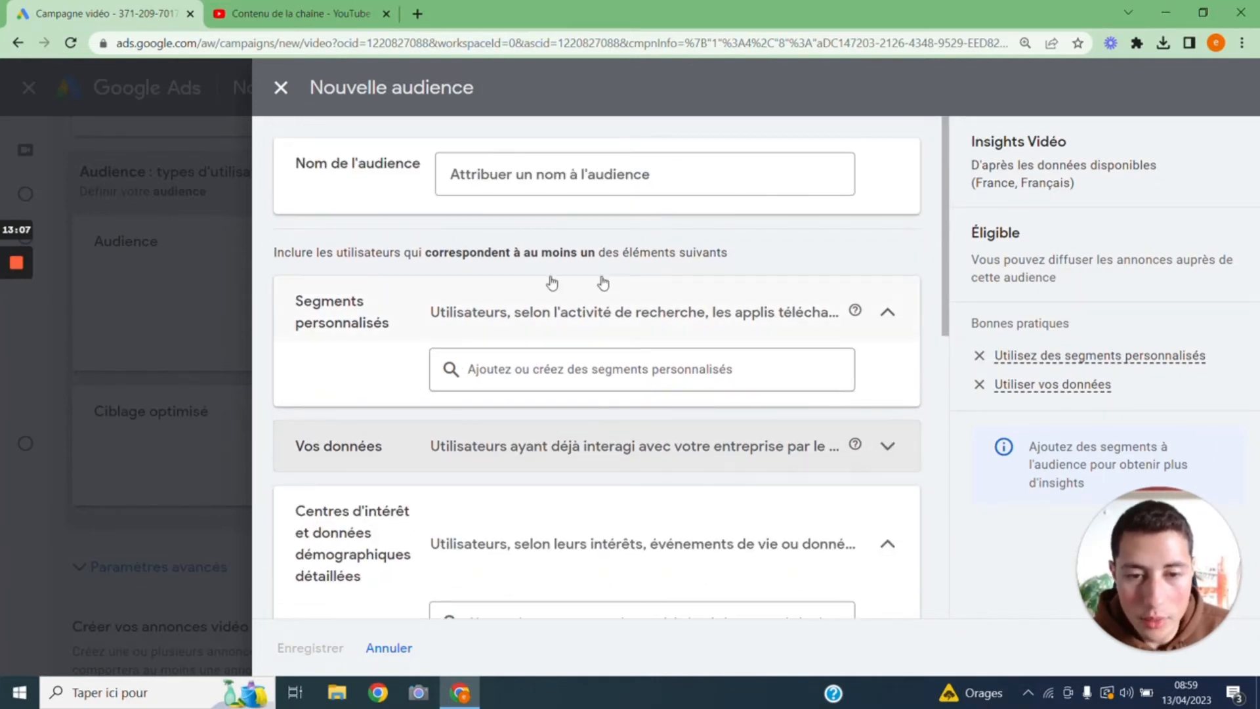
Start a new custom segment targeting users by centres d'intérêt or intentions d'achat, and add the interest "tondeuse"
left_click(460, 369)
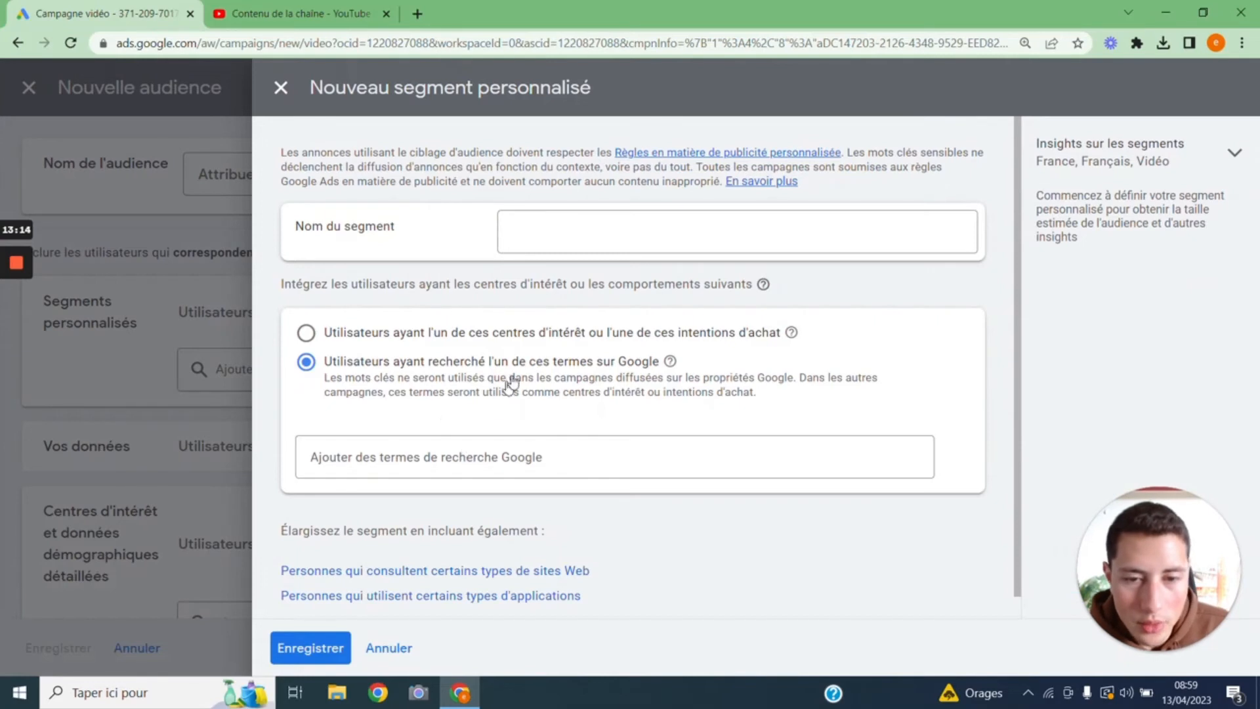
left_click(518, 337)
left_click(335, 457)
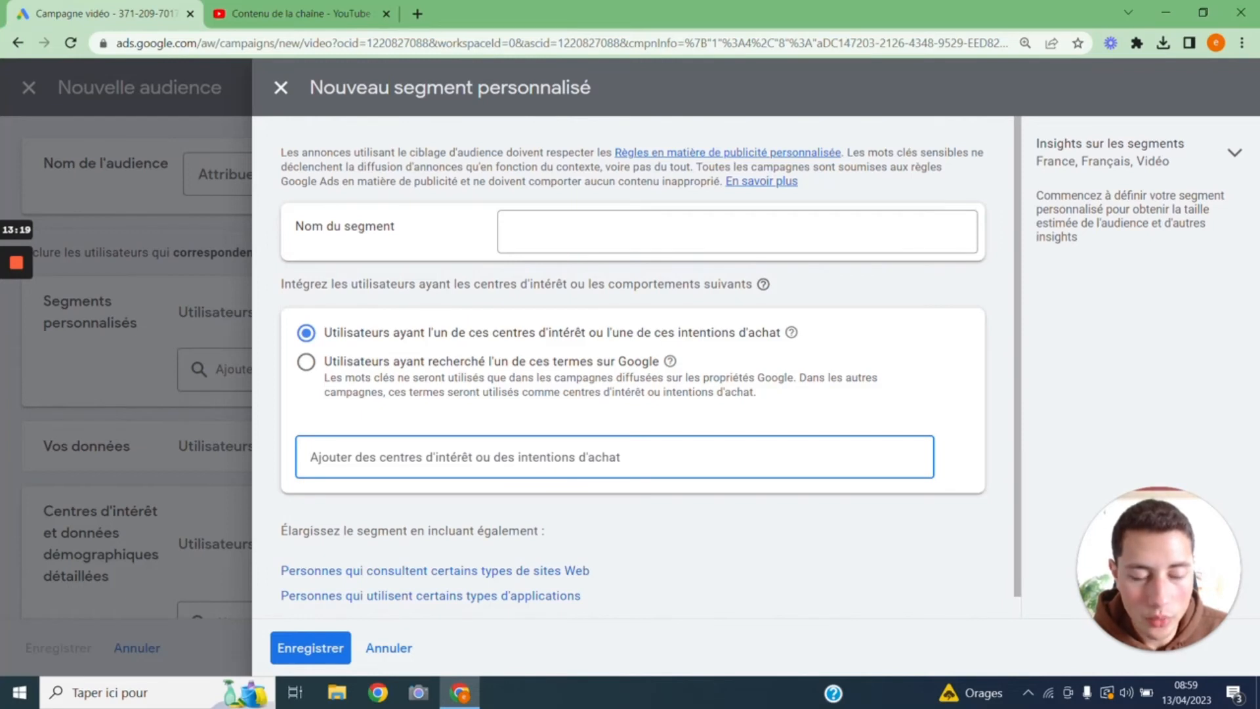
type("to")
type("ndeuse")
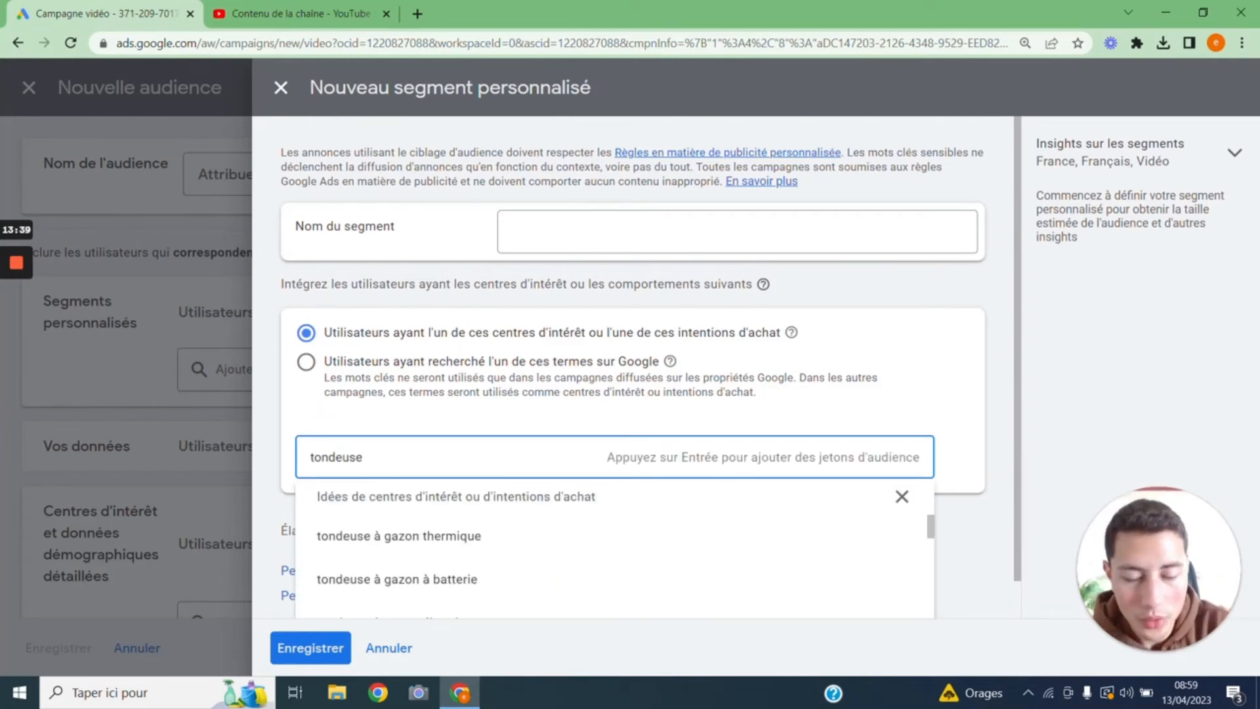
key("Return")
left_click(461, 462)
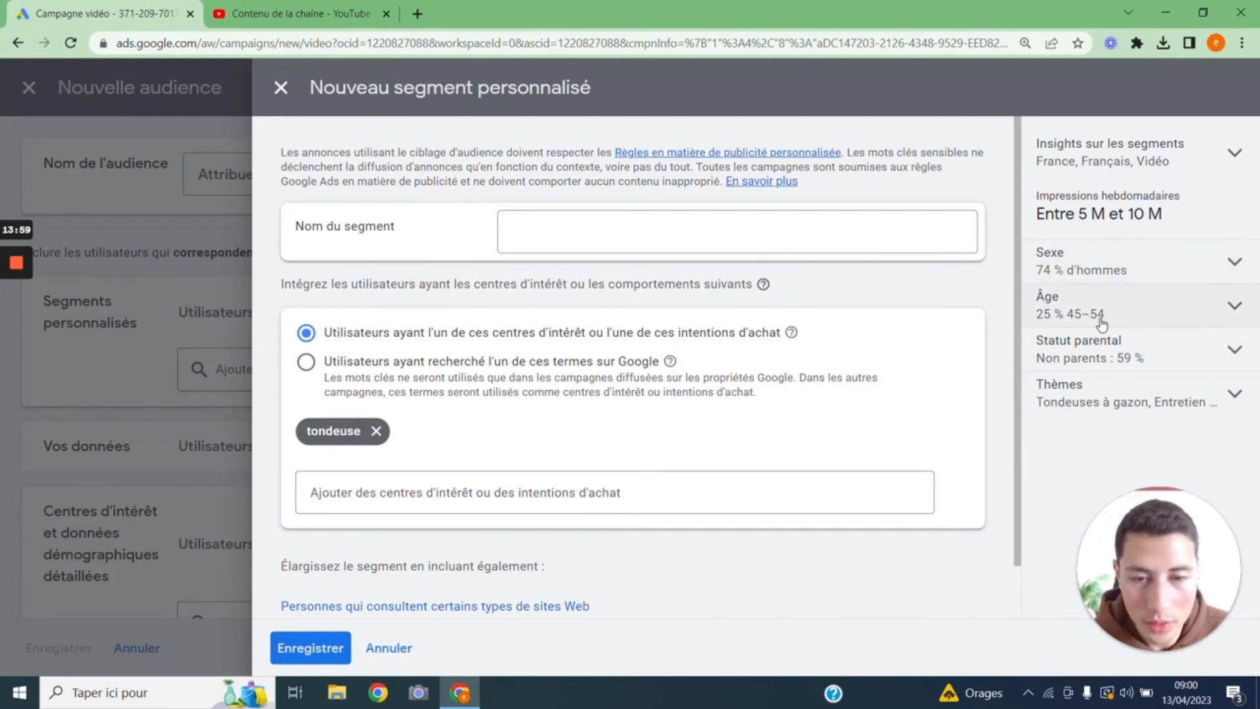
Compare the segment's insights for interests and Google search terms, select the search terms option, and remove "tondeuse"
left_click(307, 363)
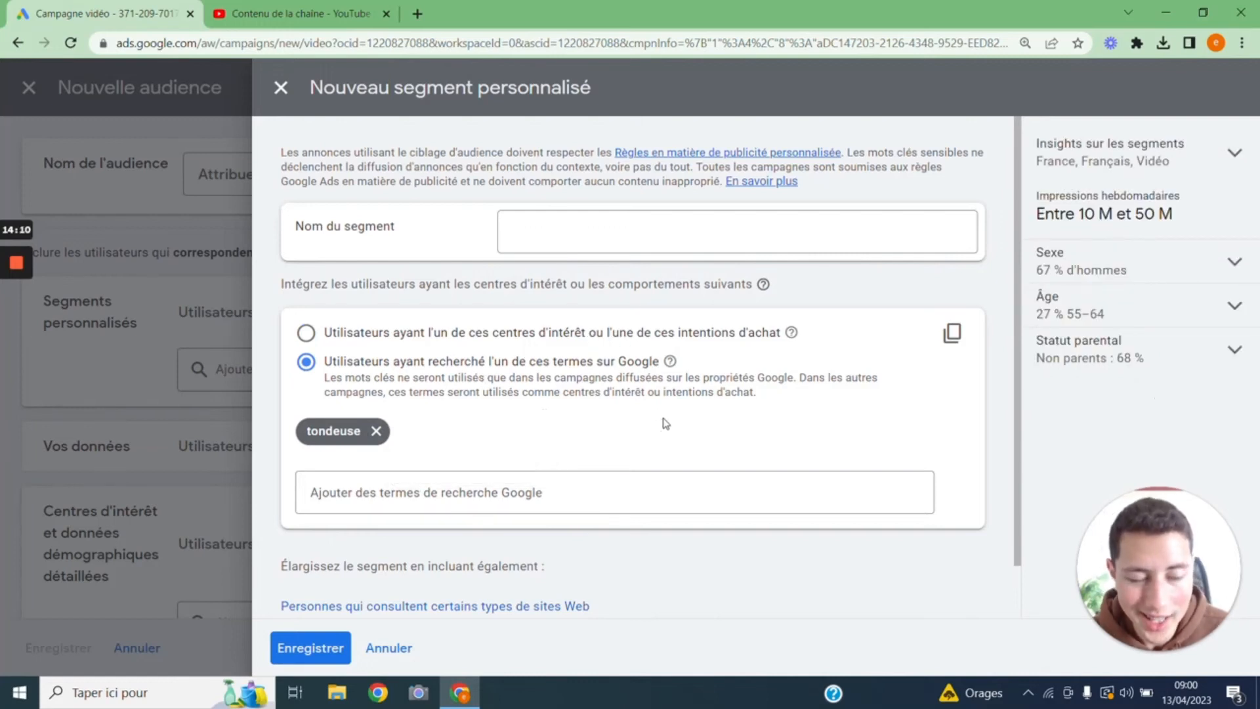
left_click(306, 333)
left_click(306, 367)
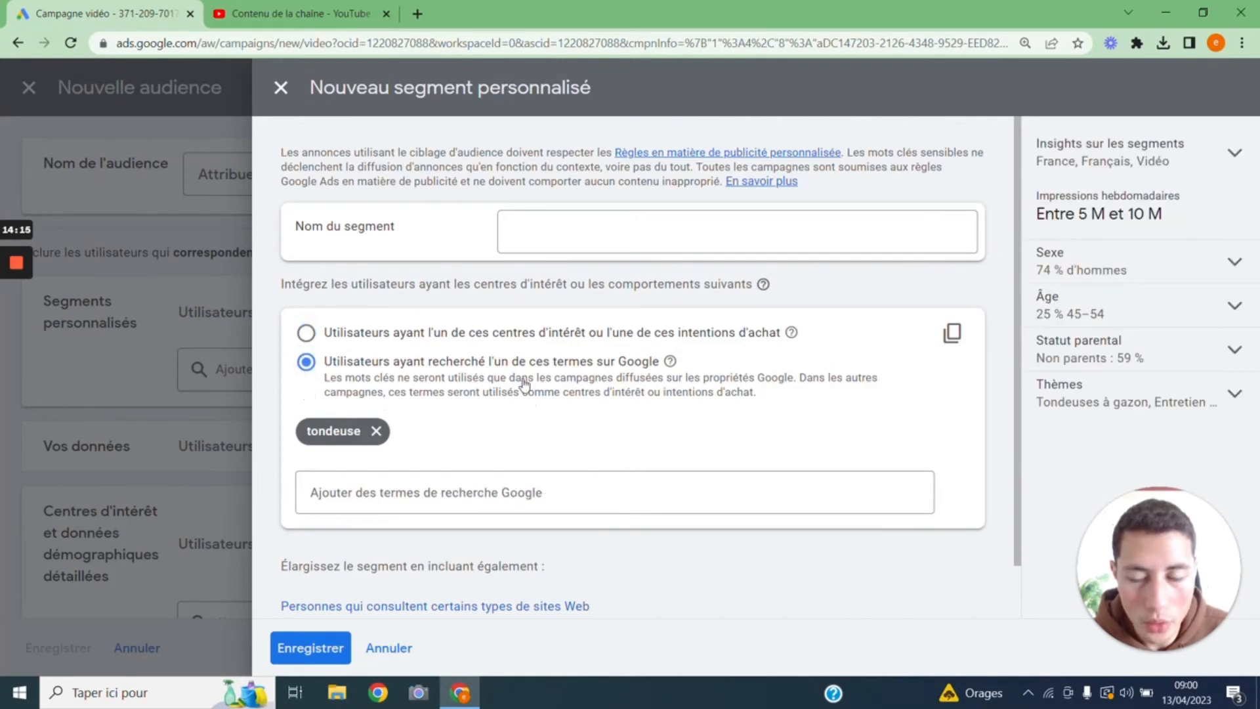
left_click(376, 431)
Add people who visit similar websites to the custom segment and remove its interests and search terms criterion
scroll(571, 468, "down", 1)
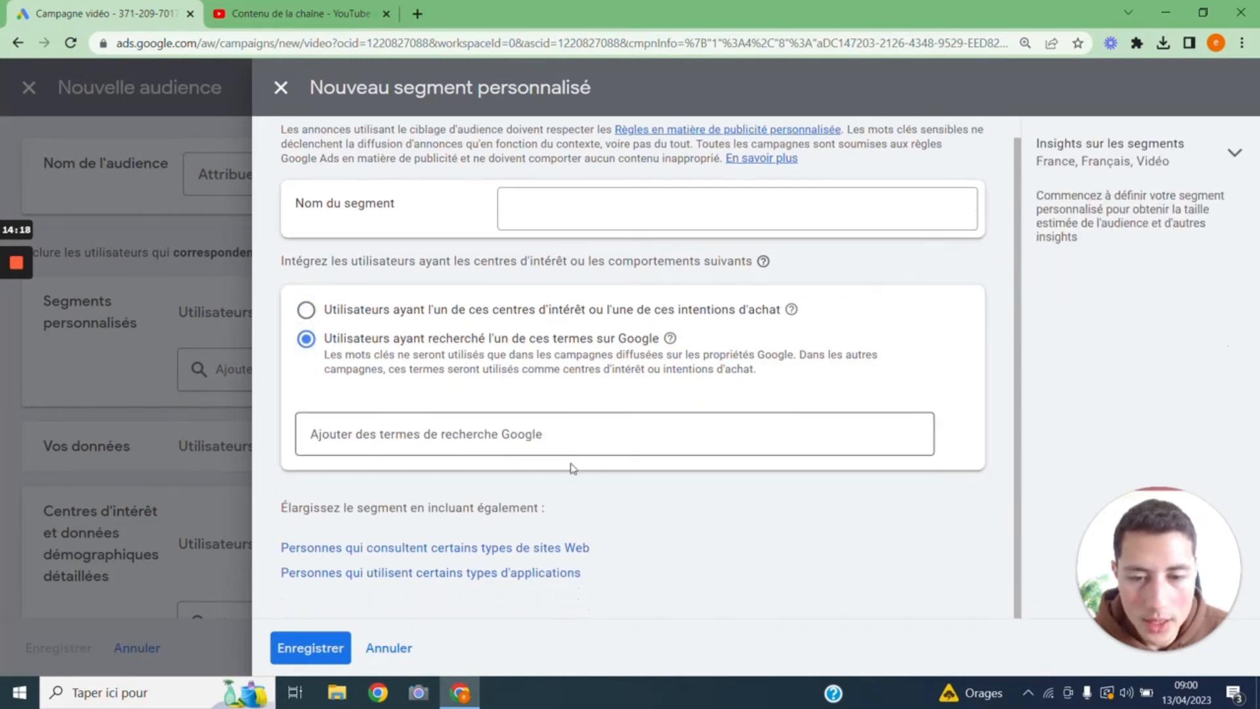
left_click(545, 550)
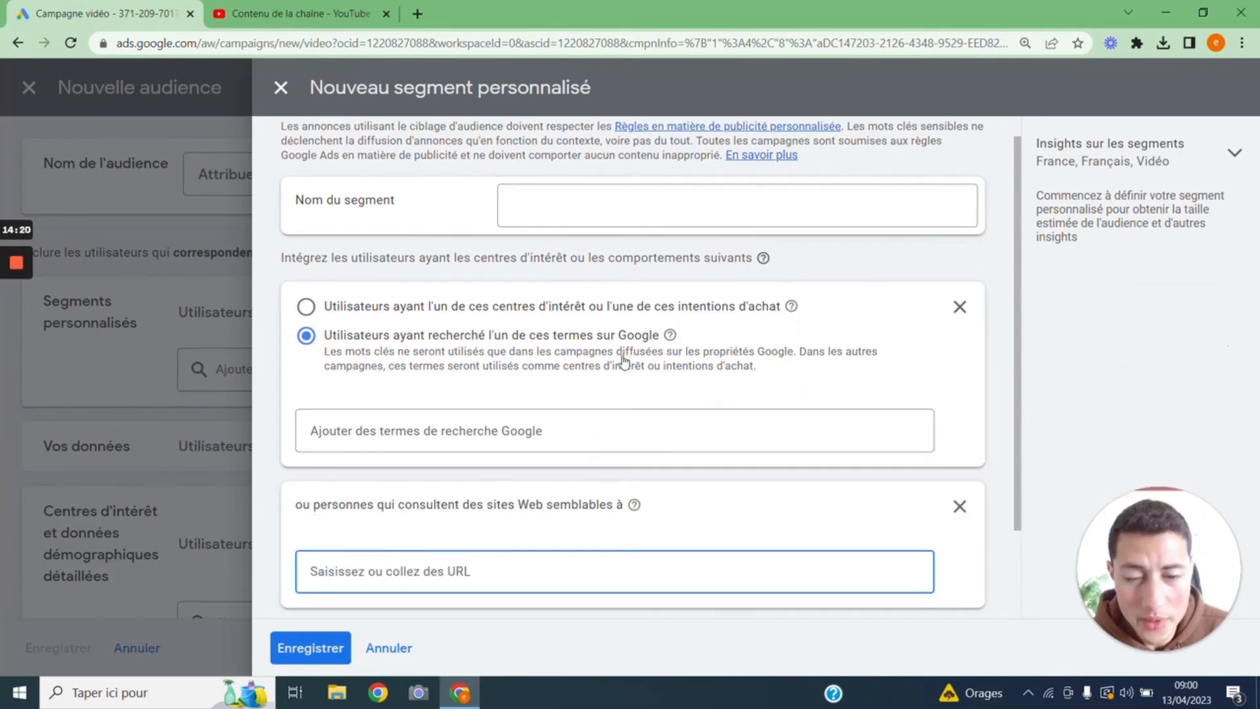
scroll(621, 365, "down", 2)
scroll(484, 430, "up", 2)
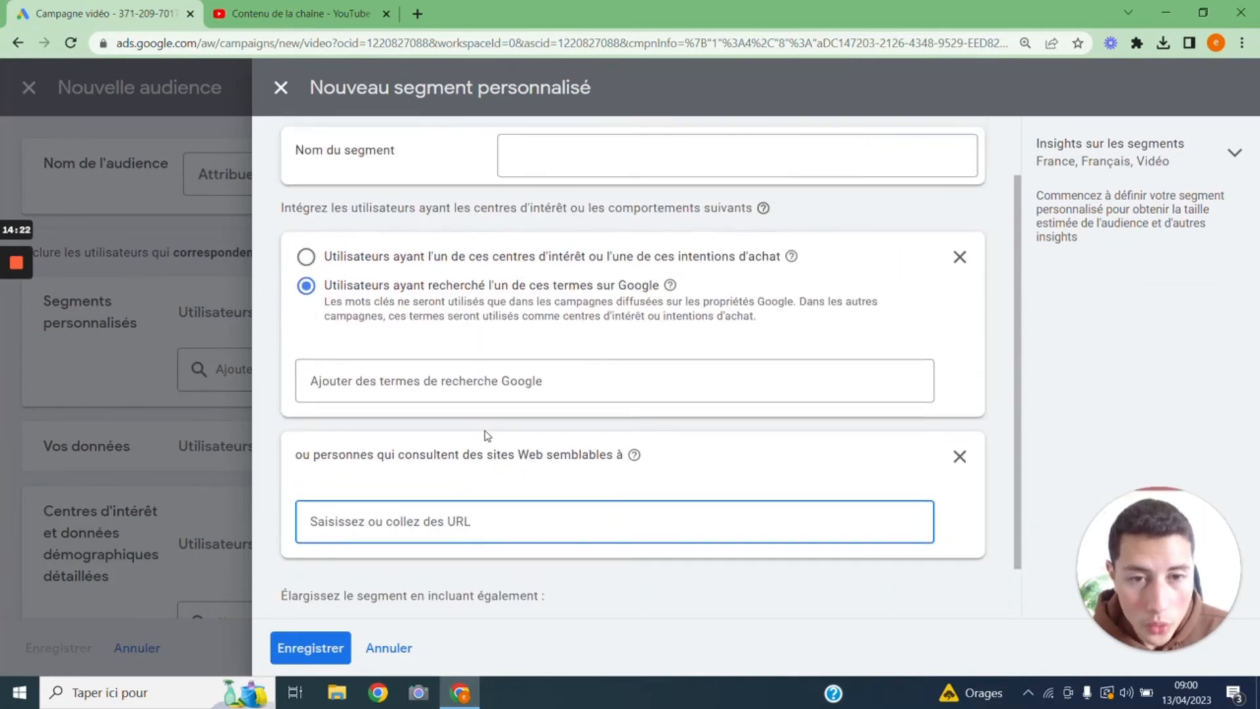
left_click(958, 275)
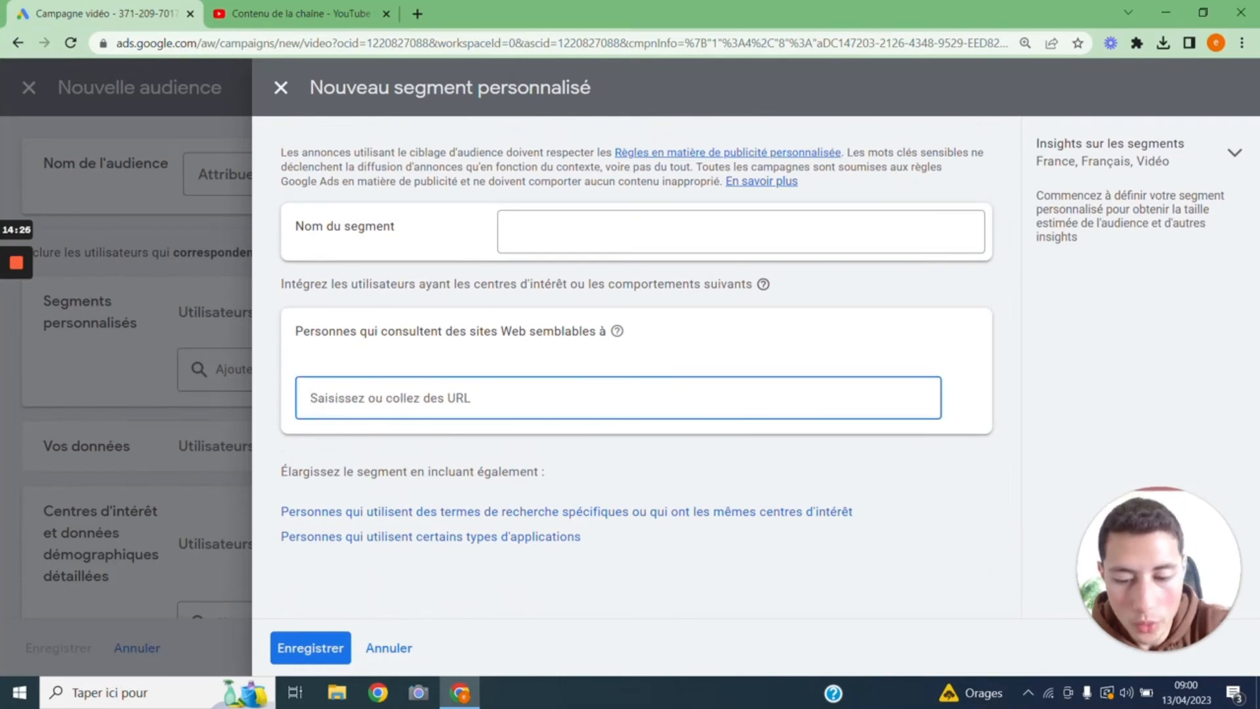
Add gilette.com as a similar website, and abandon the custom segment and audience selection without saving
type("gilette.com")
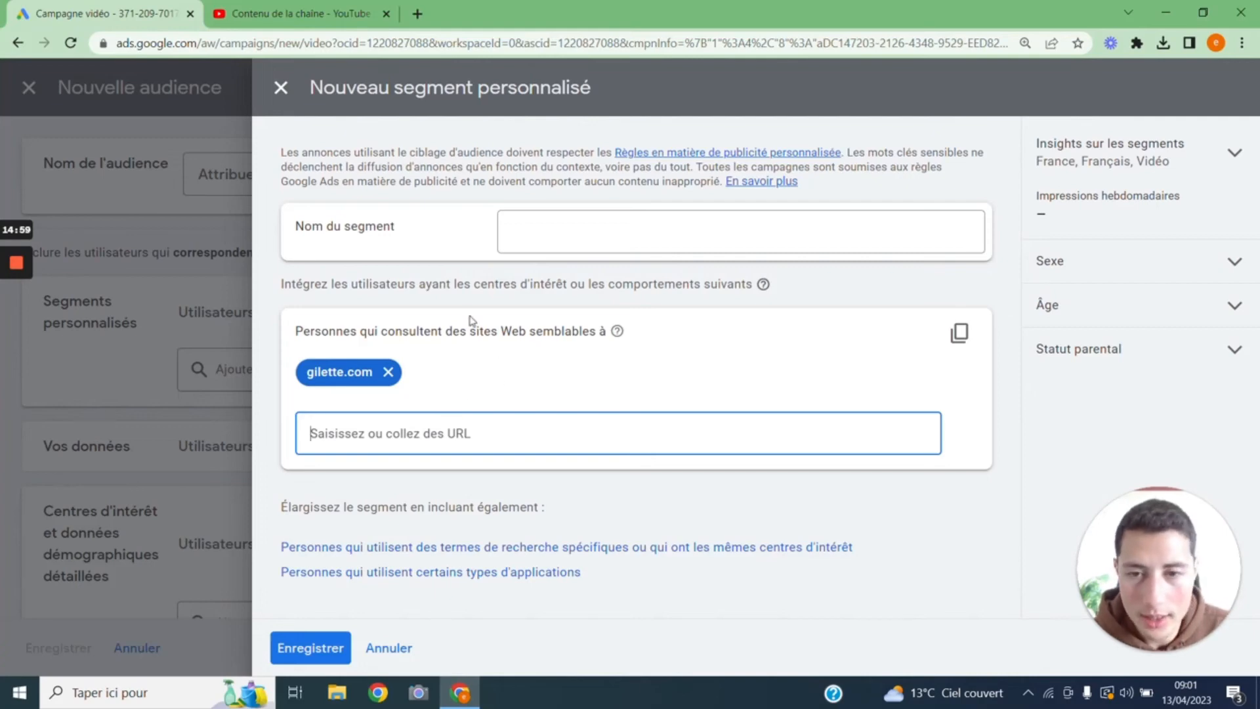
left_click(281, 88)
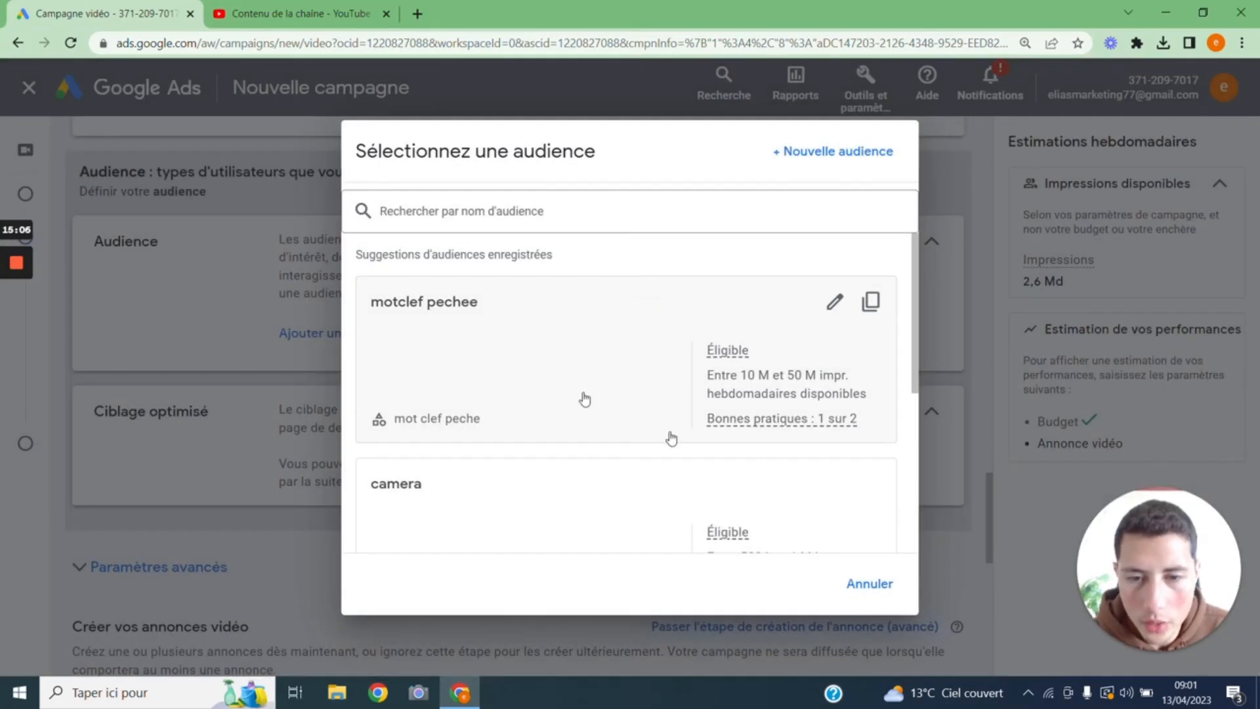
left_click(870, 583)
Review the content targeting information under the ad group's Paramètres avancés, and collapse the section
scroll(276, 427, "down", 3)
left_click(201, 404)
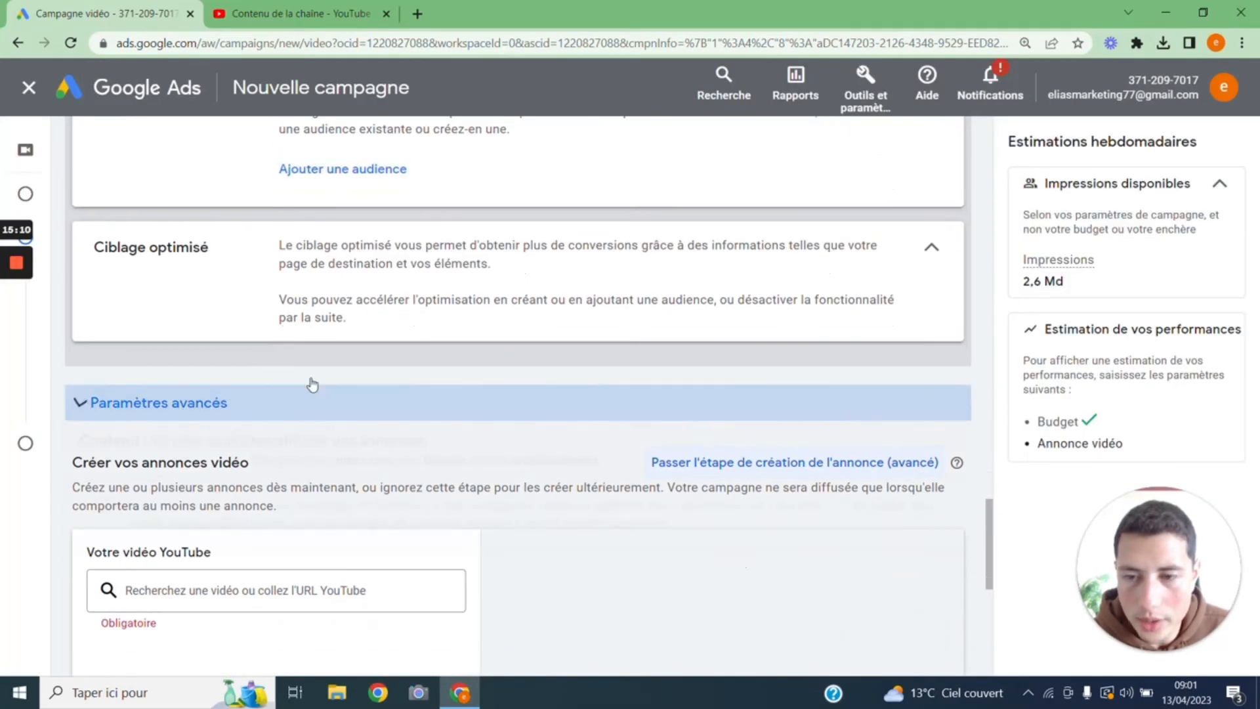
scroll(445, 364, "down", 3)
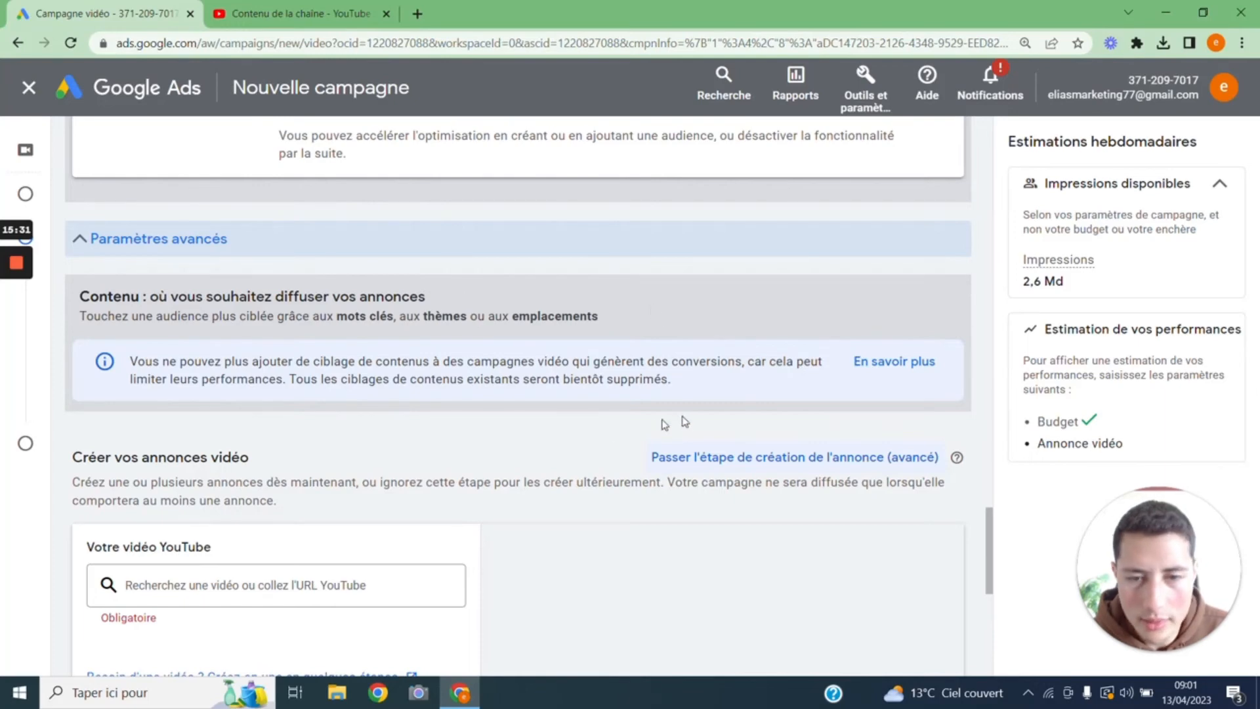
left_click(80, 242)
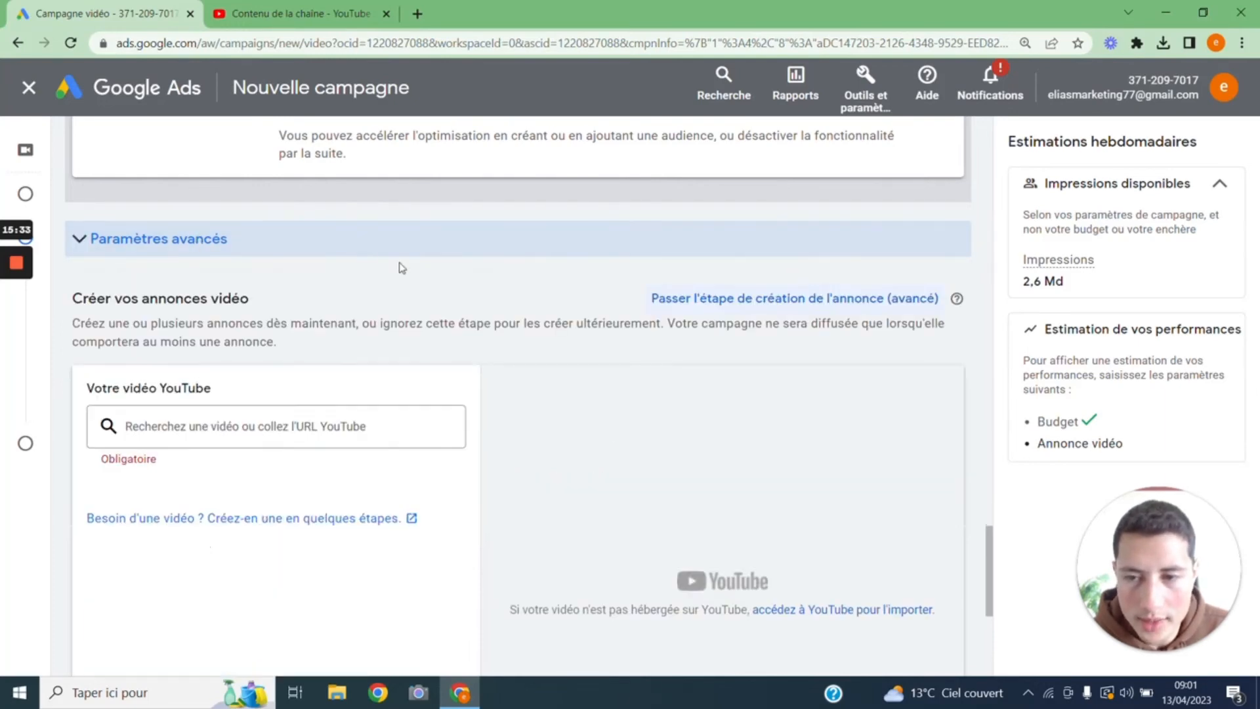
Switch to YouTube Studio, open the details of the unlisted video "test" published on 13 avr. 2023, and copy its video link
scroll(402, 287, "down", 2)
scroll(403, 289, "up", 1)
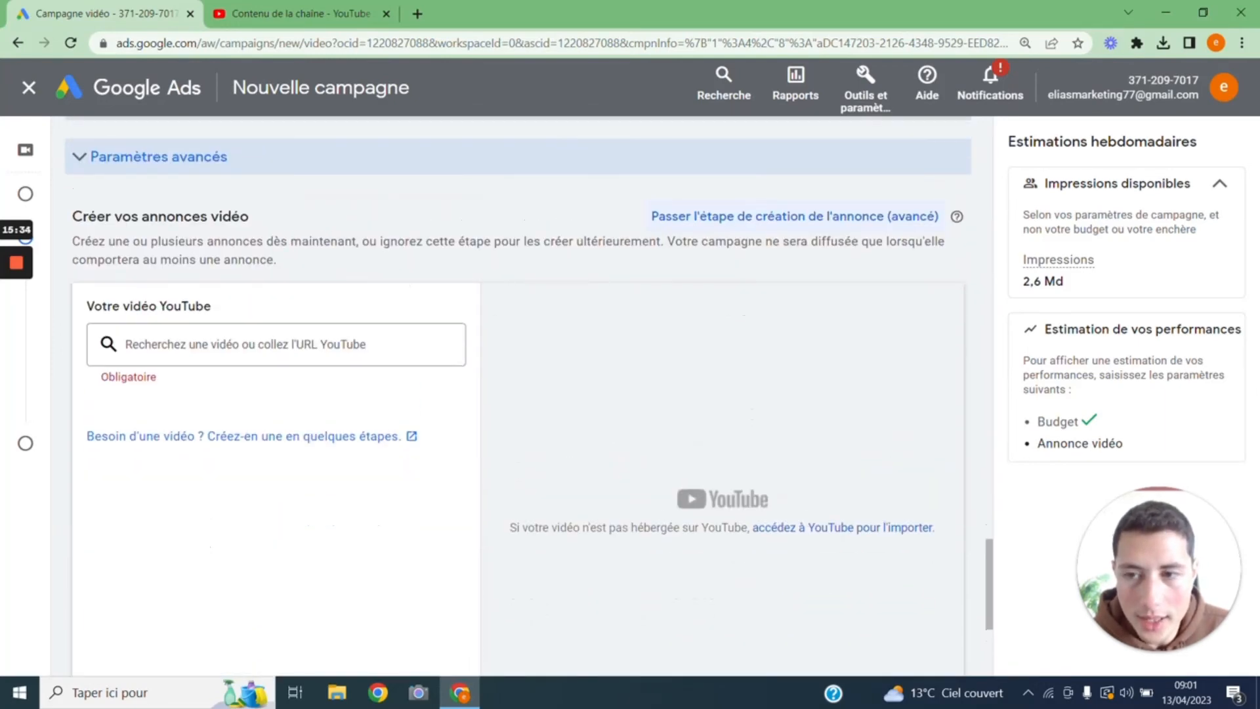
left_click(276, 344)
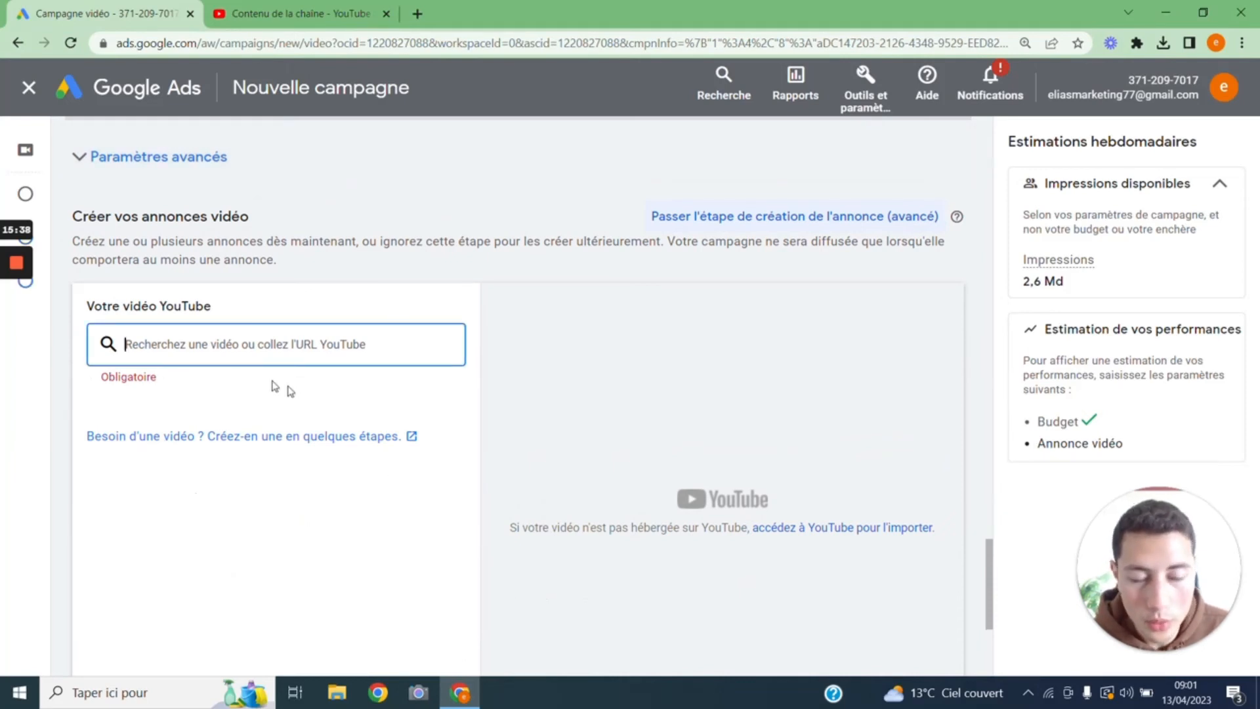
left_click(348, 21)
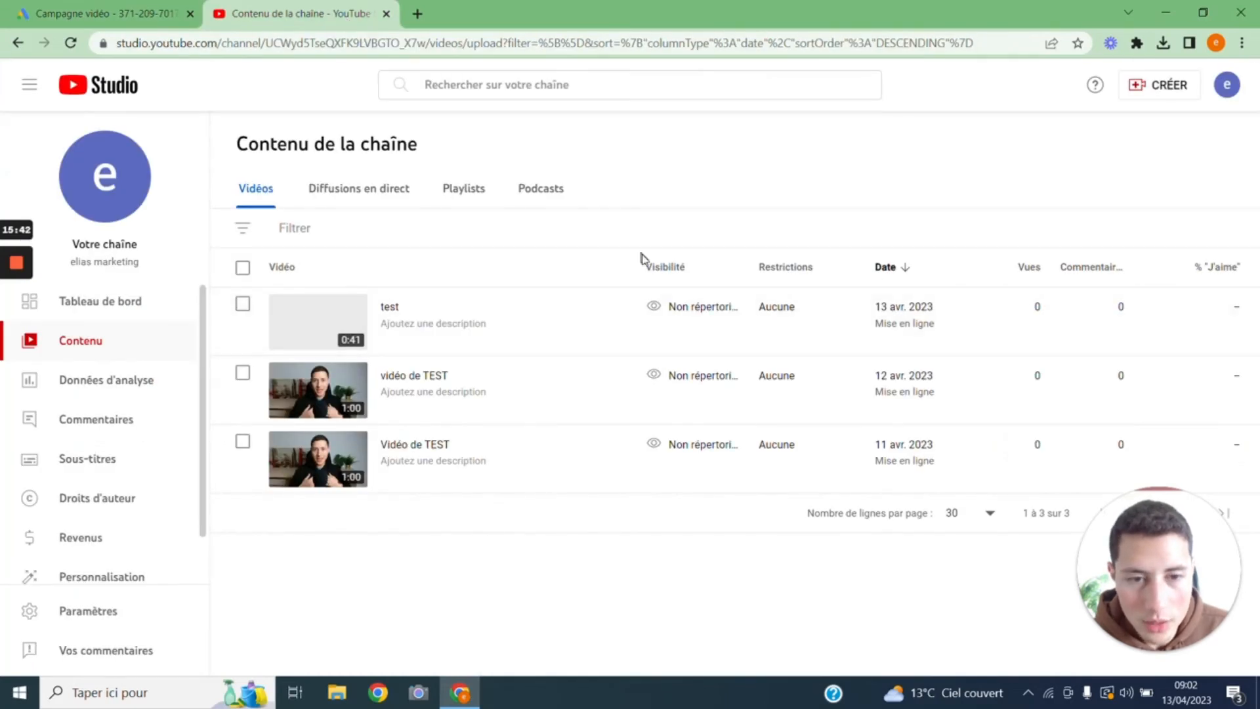
mouse_move(687, 313)
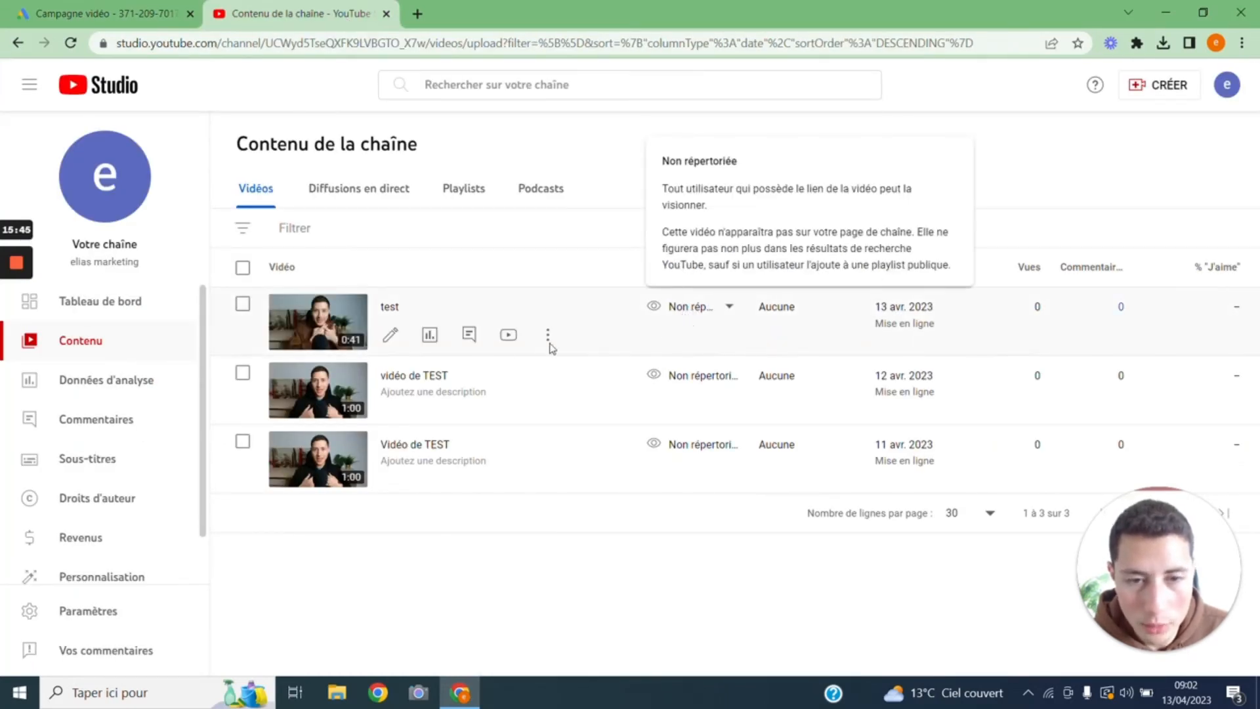
left_click(391, 336)
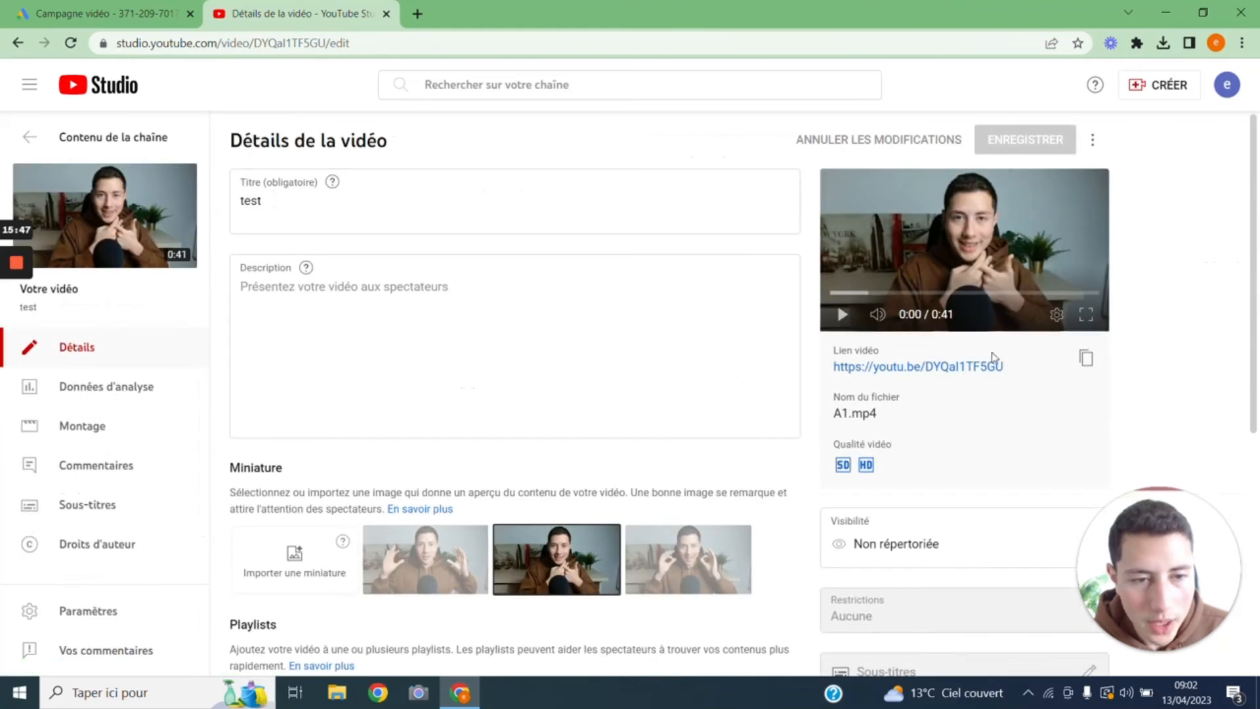
left_click(1087, 358)
Return to the Google Ads campaign, close the YouTube Studio page, and set the ad's YouTube video using the copied link
left_click(172, 12)
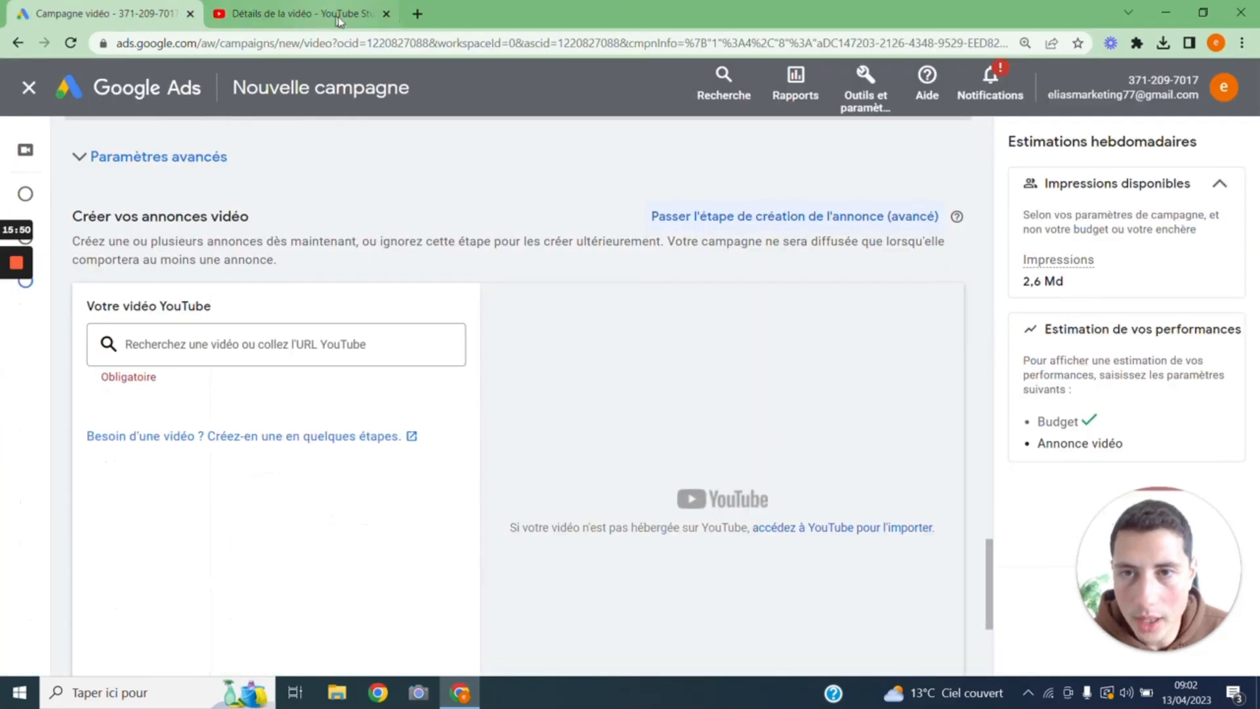
left_click(387, 13)
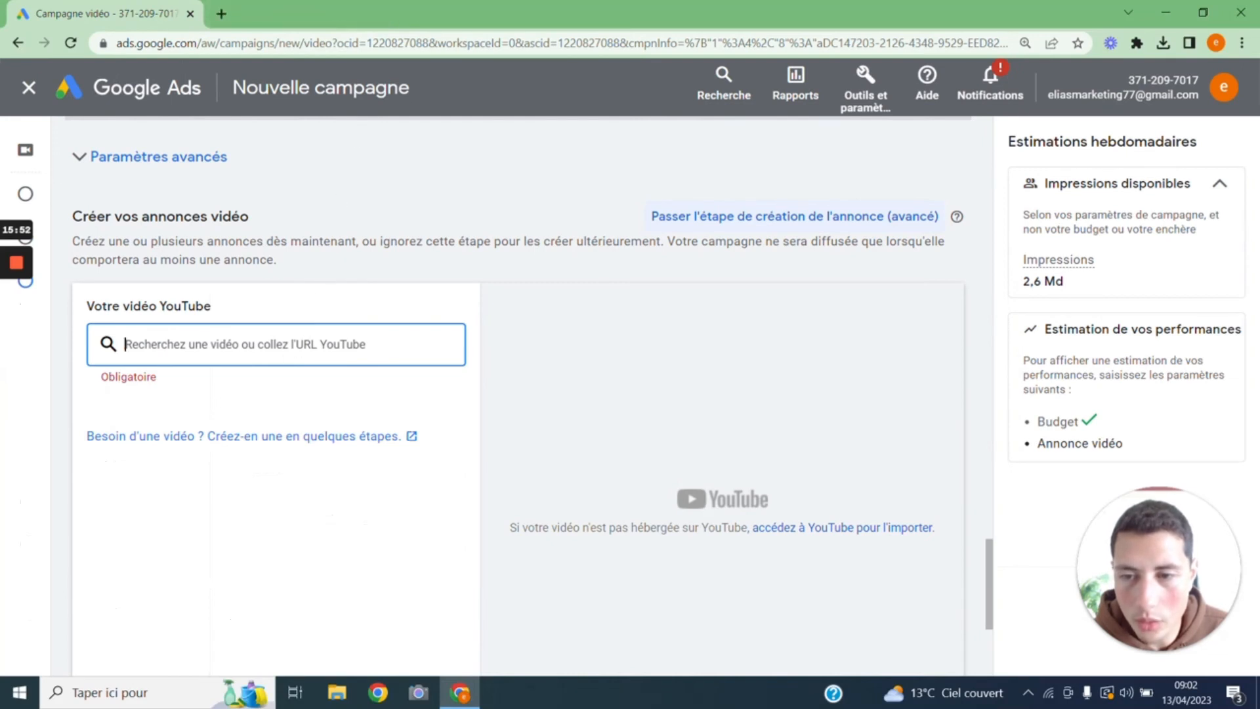
right_click(284, 346)
left_click(333, 477)
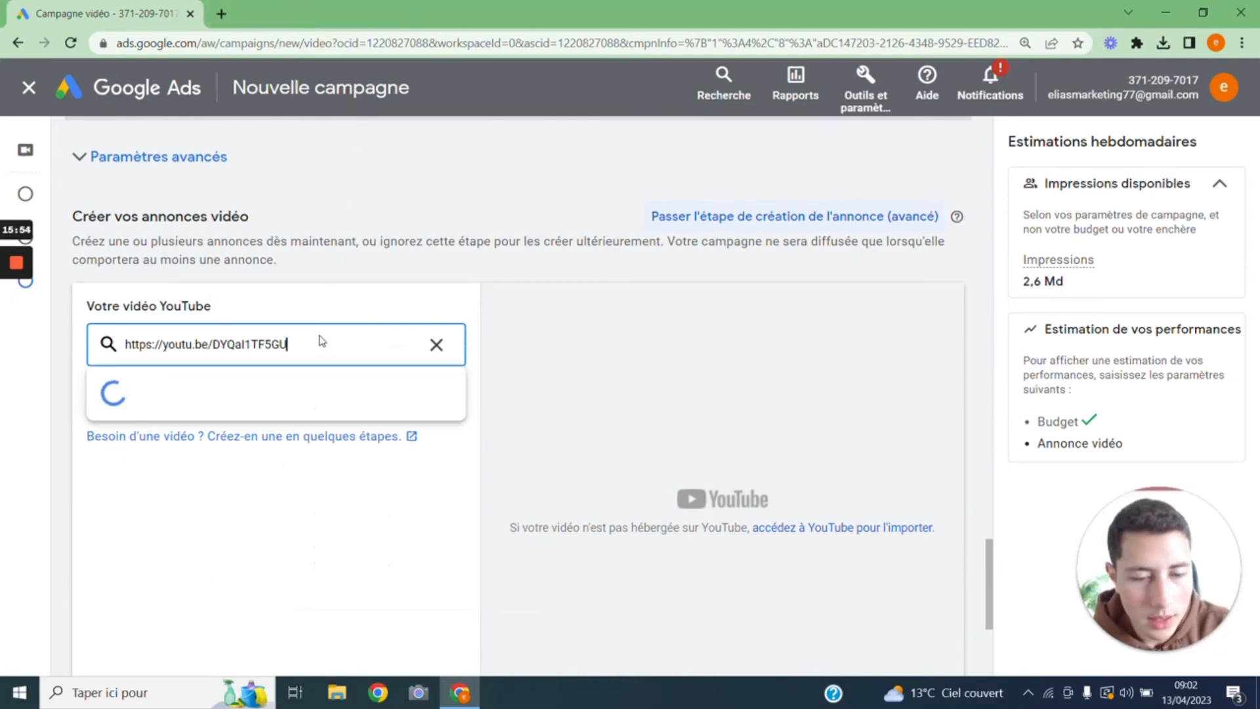
scroll(584, 407, "down", 1)
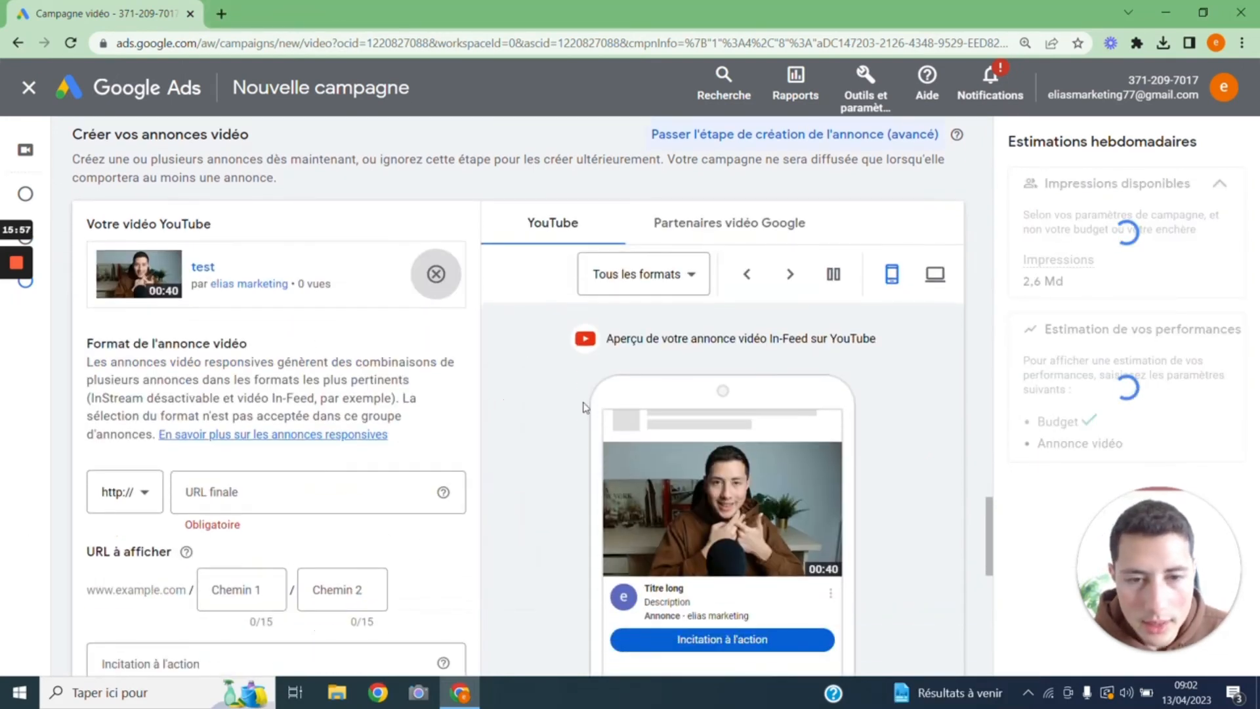
Preview the YouTube ad in the InStream désactivable format on a computer
scroll(643, 360, "down", 1)
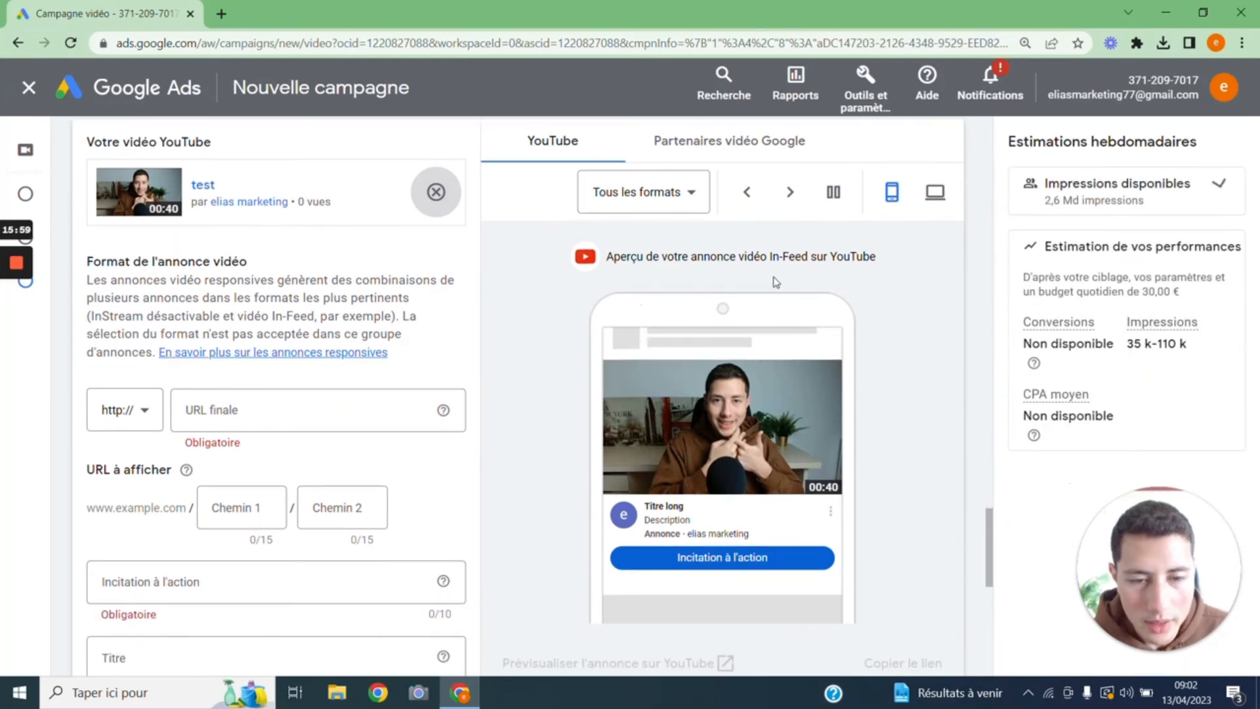
left_click(647, 191)
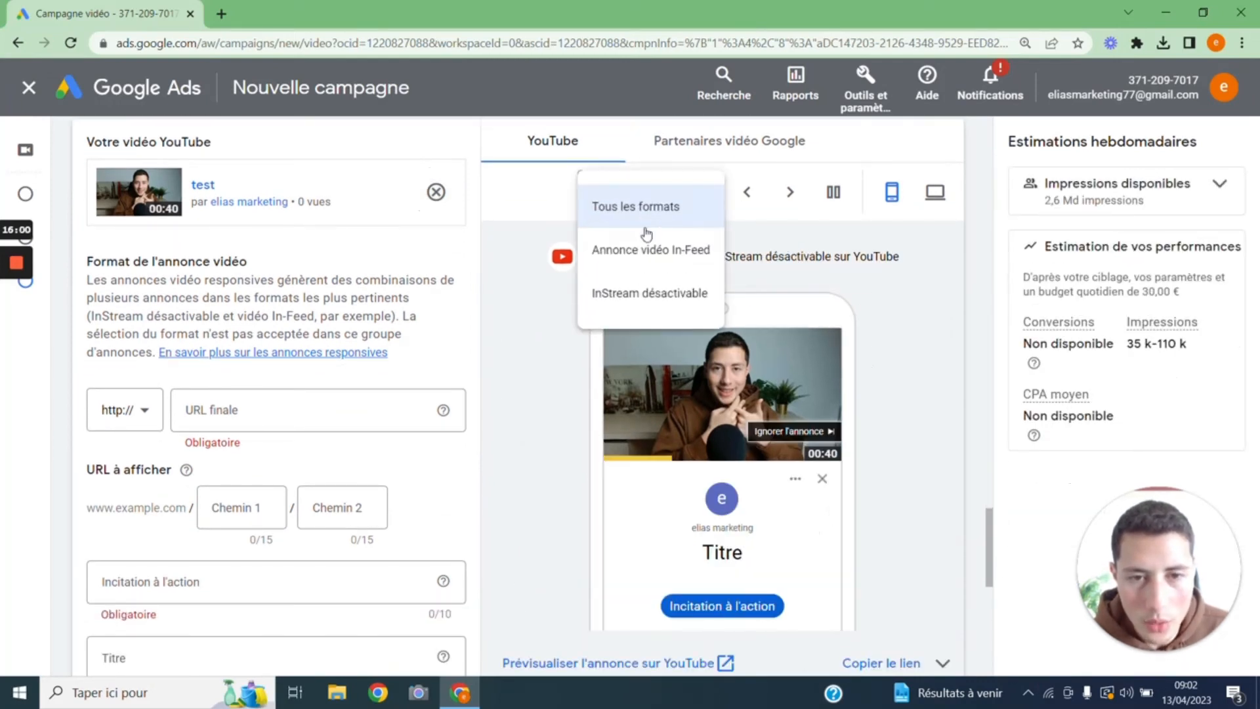
left_click(642, 293)
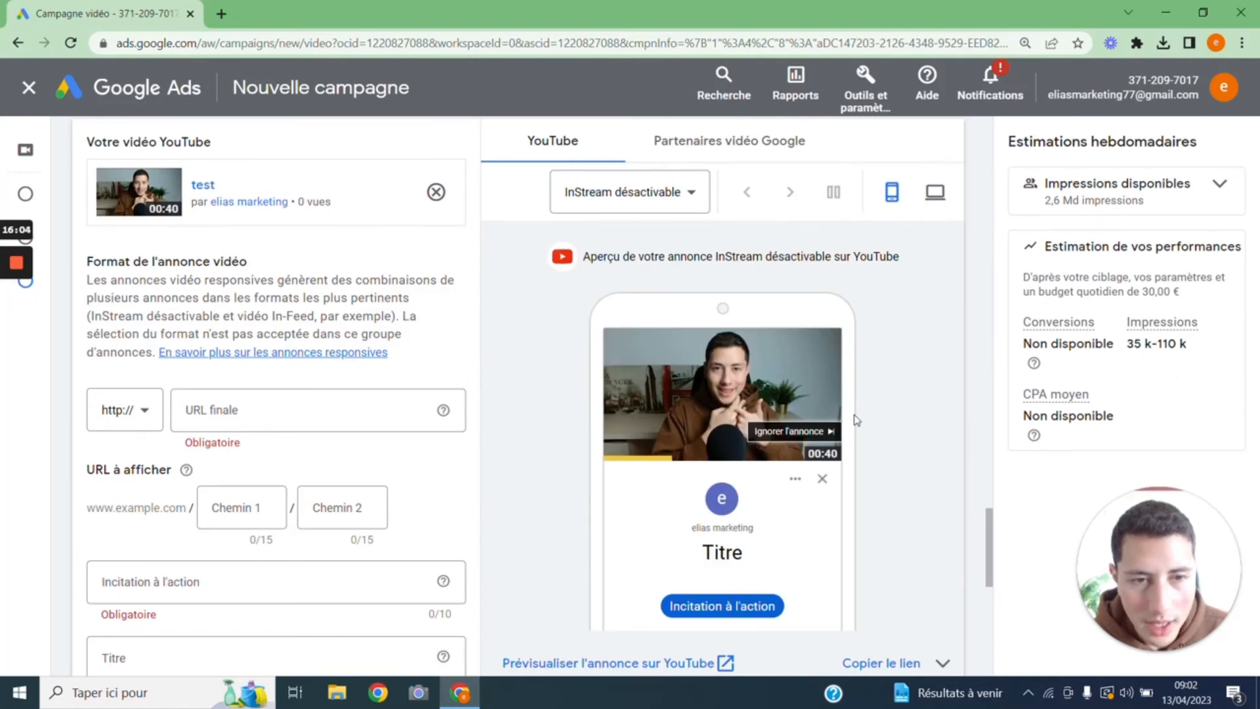
left_click(936, 192)
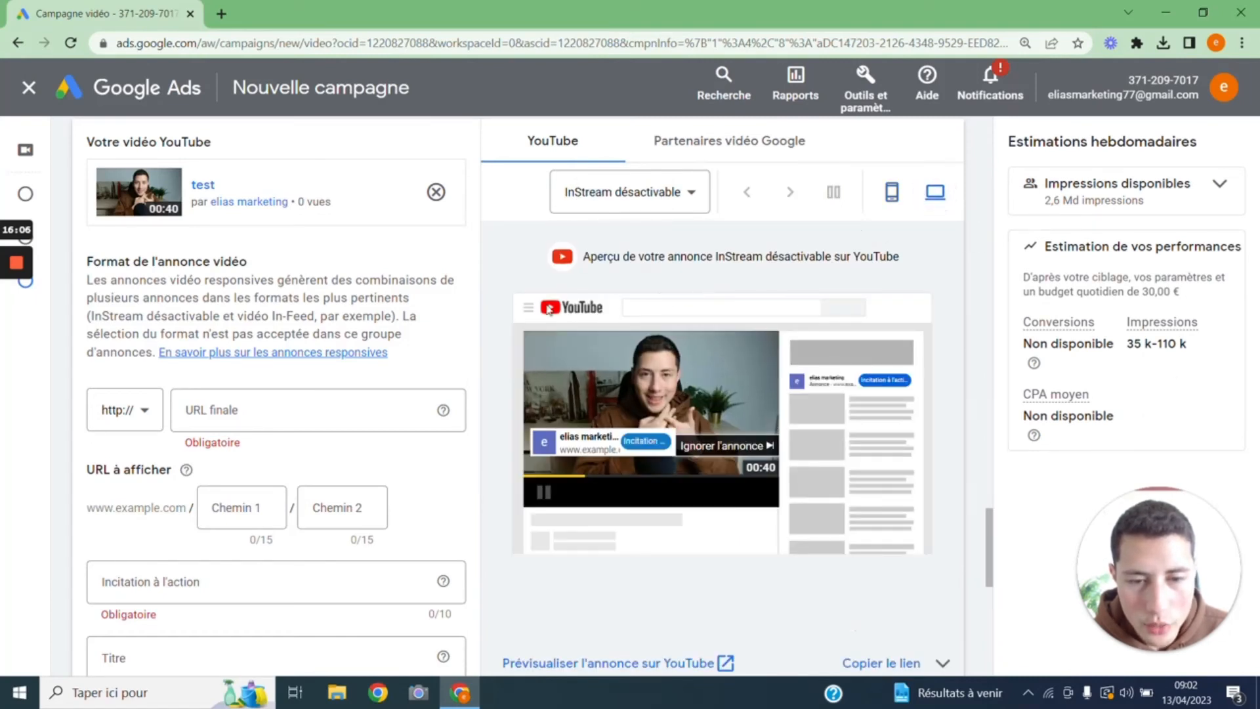
Set the ad's final URL to tondeuse.com, leaving both display URL paths empty
left_click(249, 408)
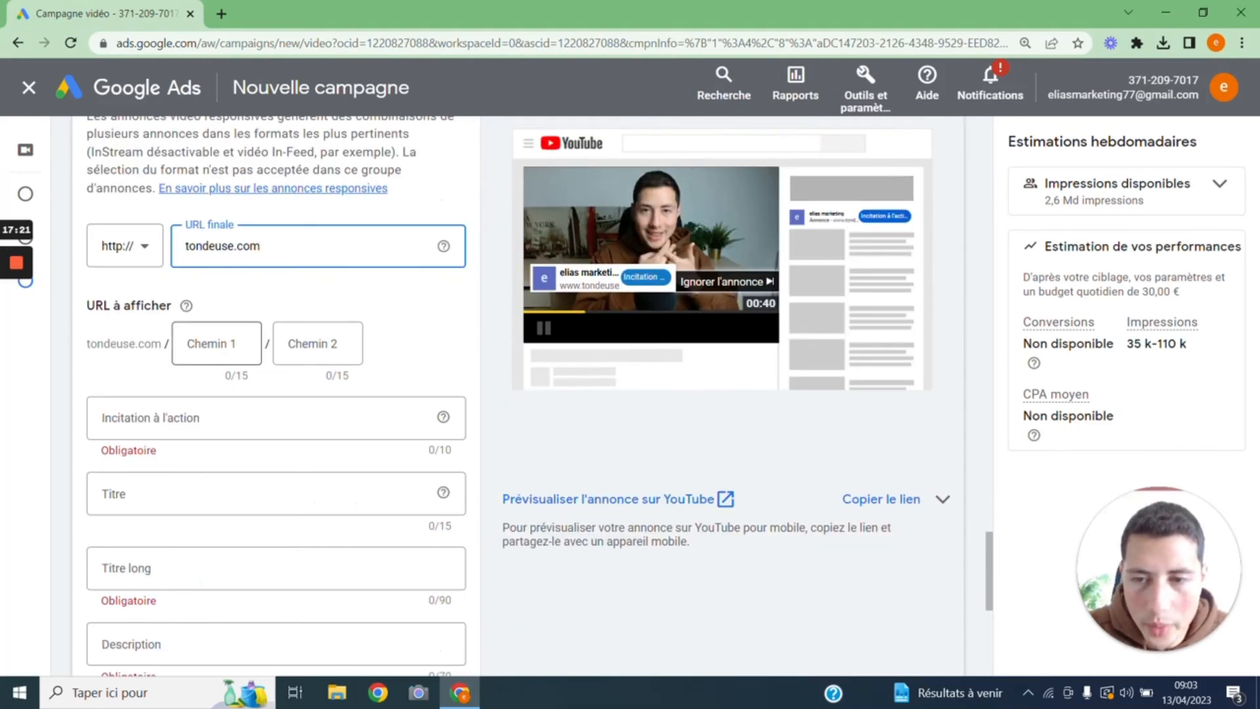
left_click(217, 343)
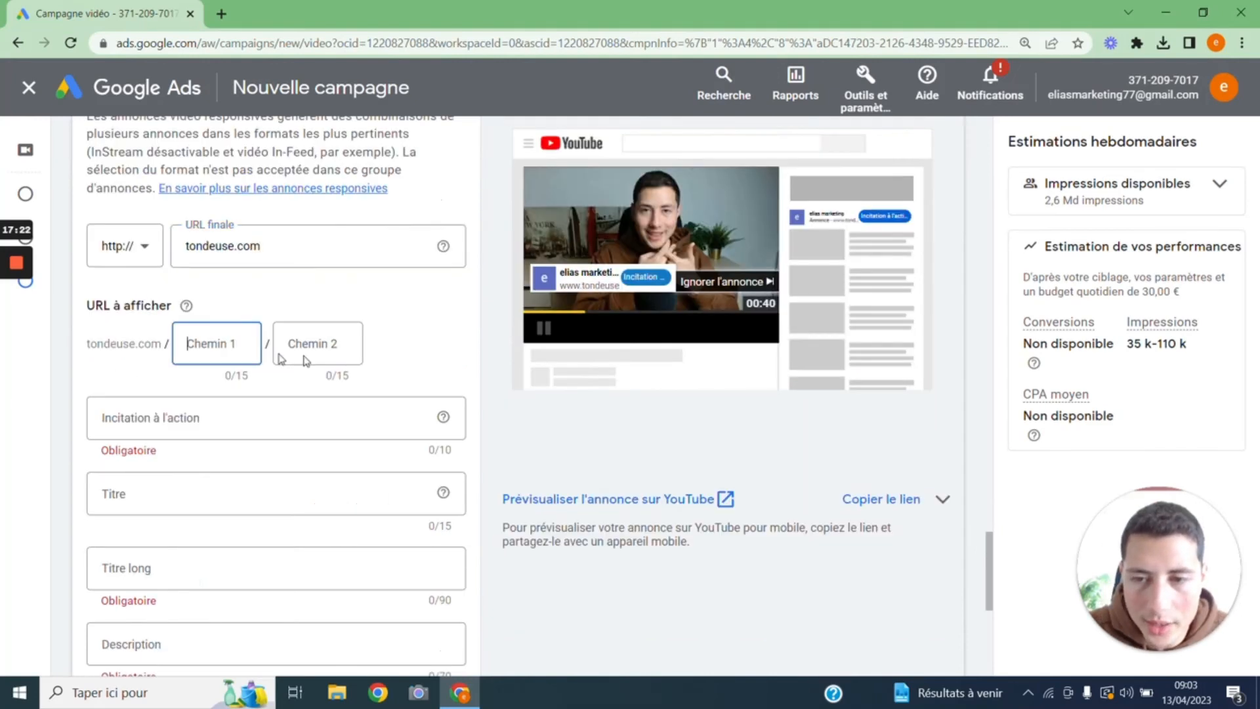
key("Tab")
left_click(223, 343)
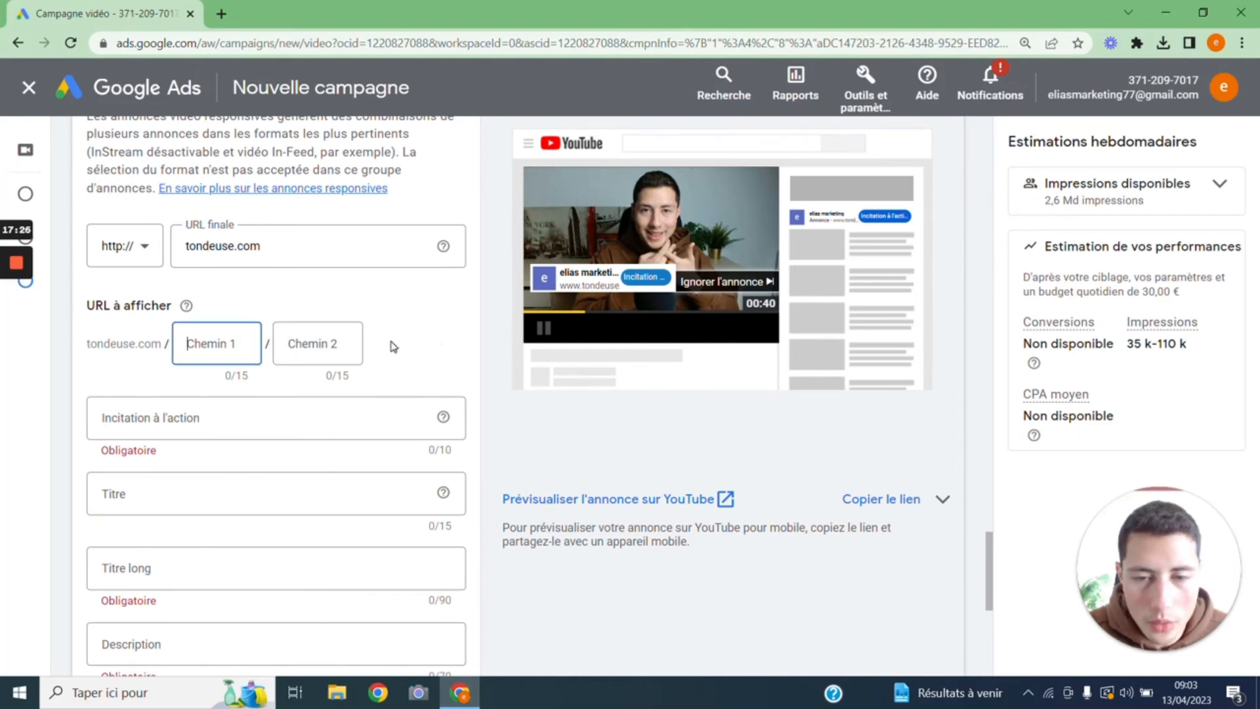
Review the suggested calls to action and set the ad's Incitation à l'action to "Voir plus"
scroll(394, 346, "down", 1)
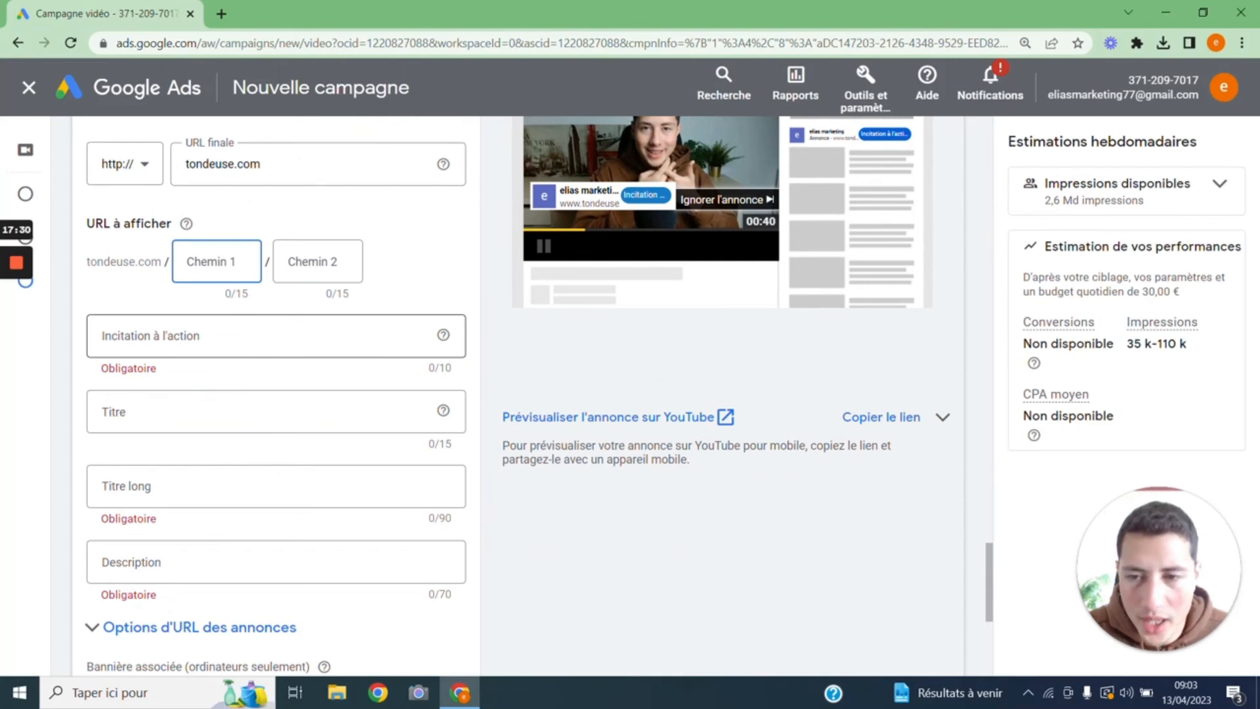
left_click(394, 346)
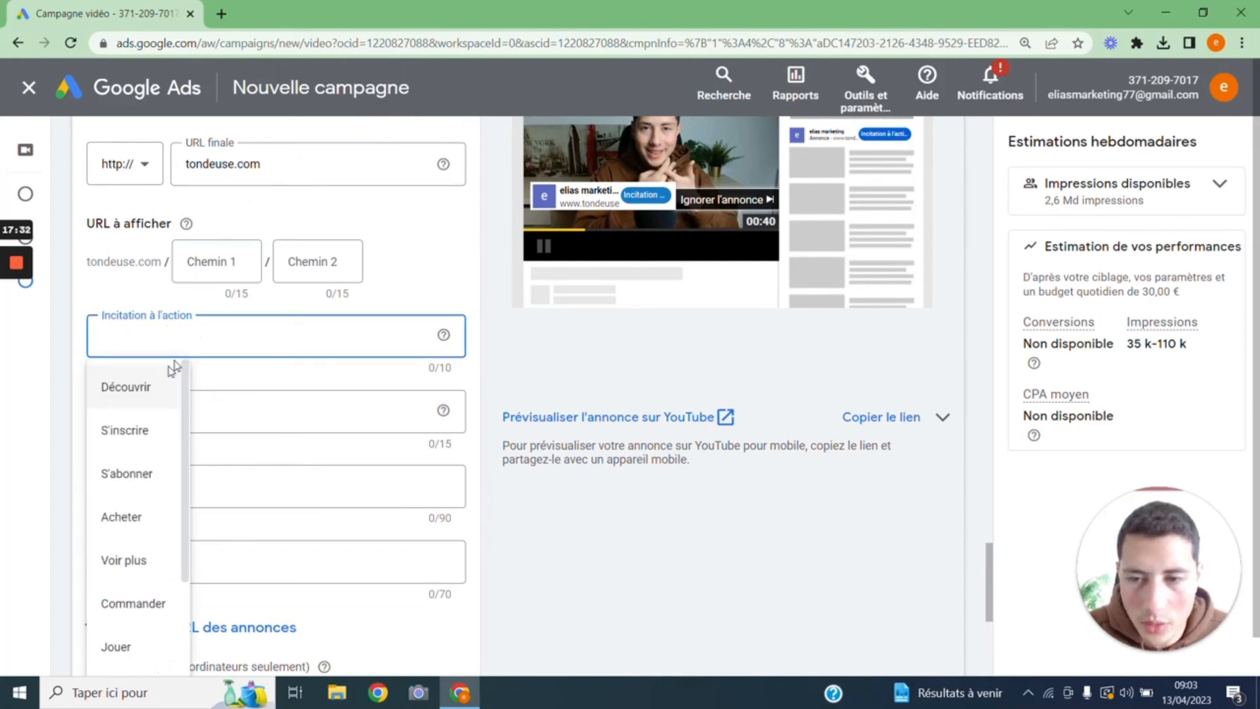
scroll(146, 402, "down", 3)
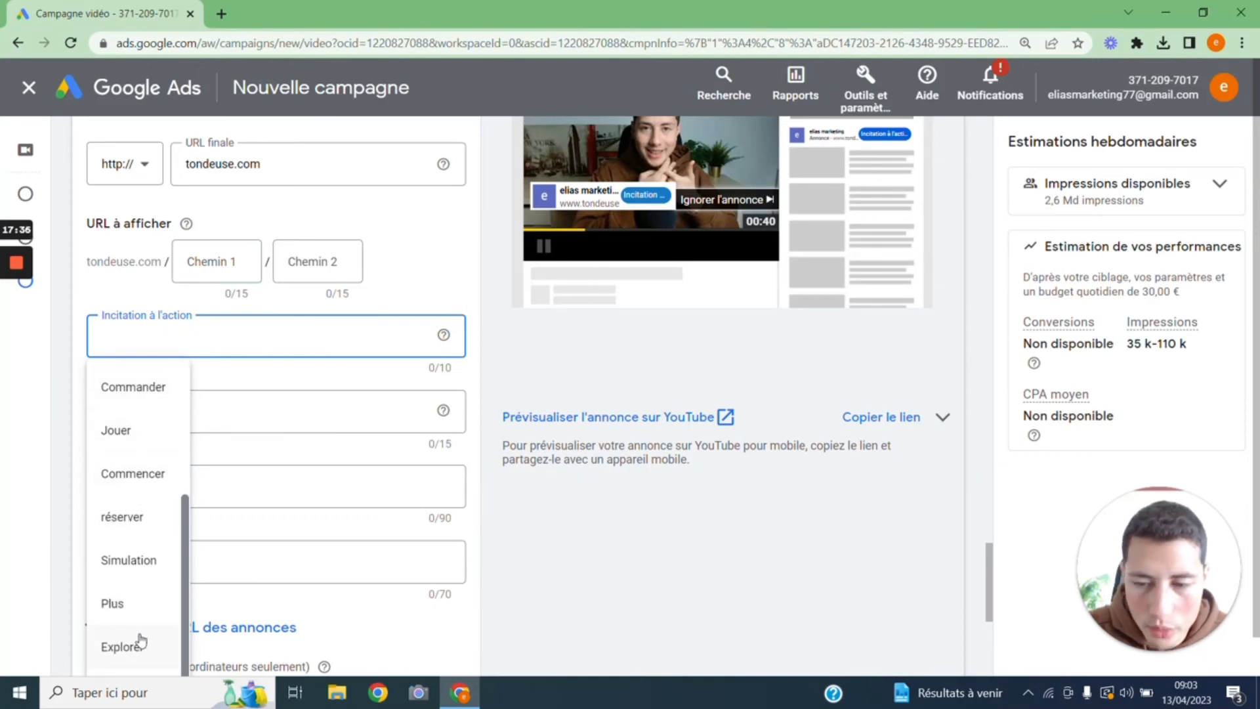
scroll(135, 599, "up", 2)
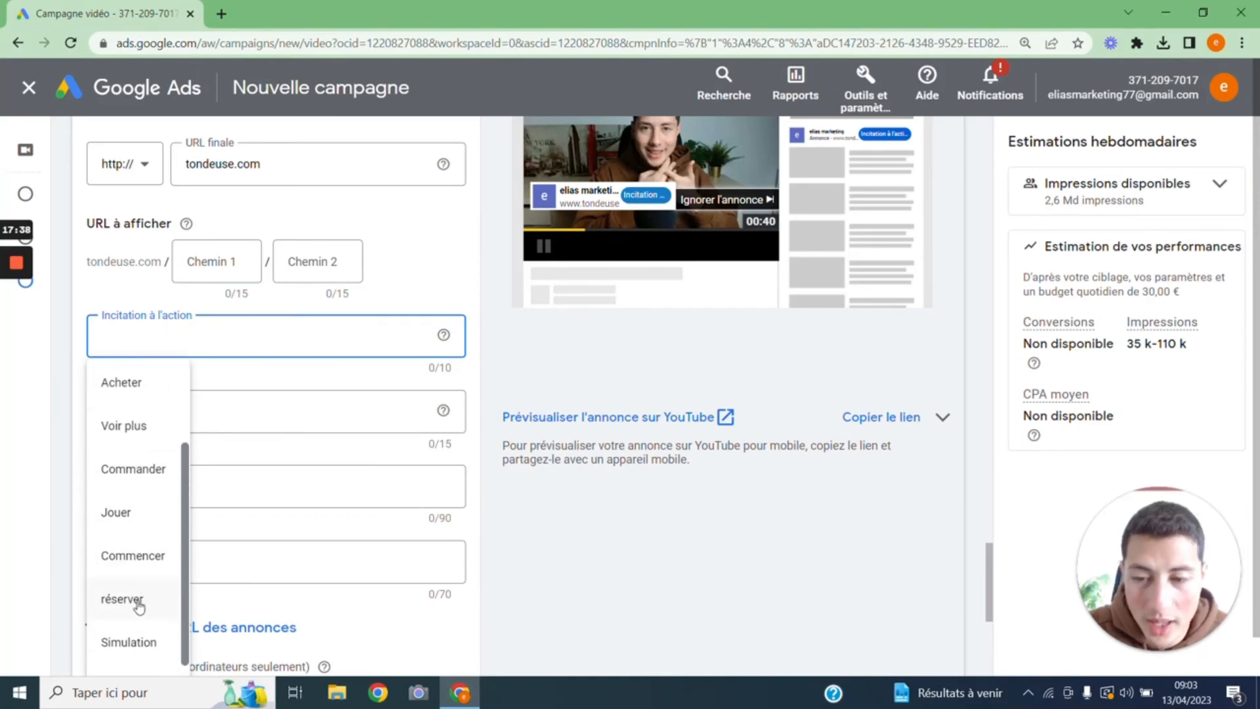
scroll(140, 565, "up", 2)
scroll(147, 468, "up", 1)
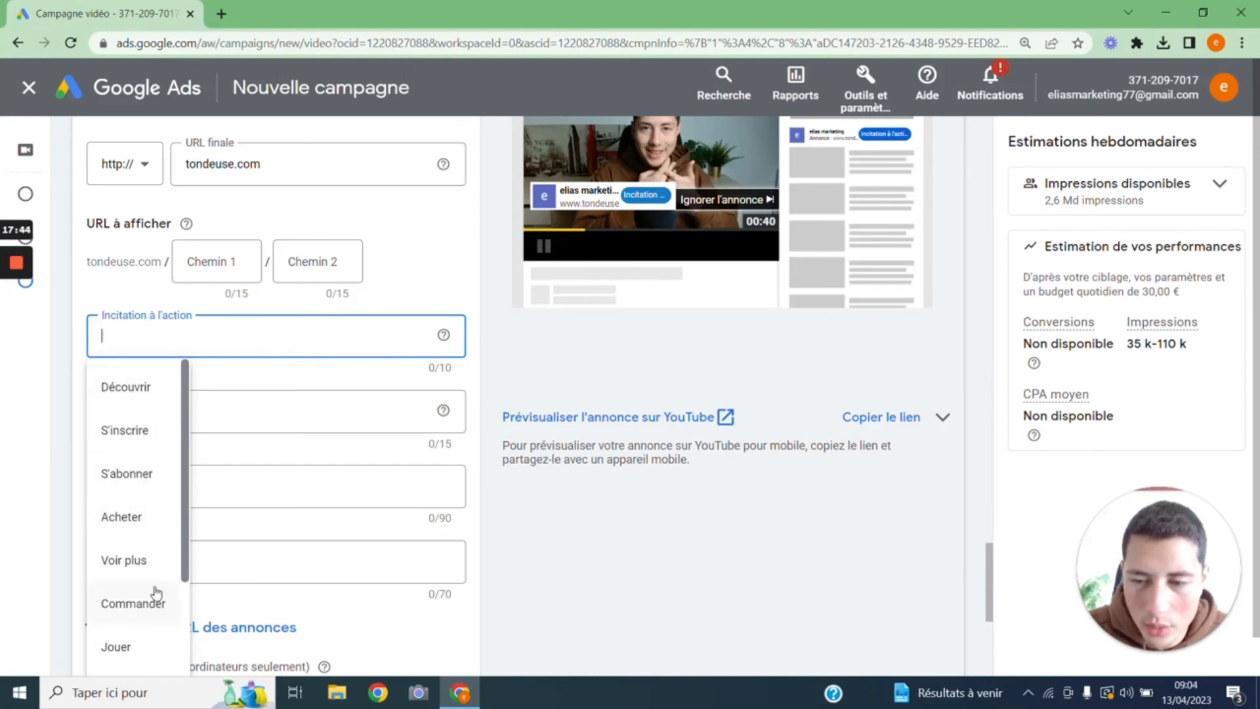
left_click(136, 566)
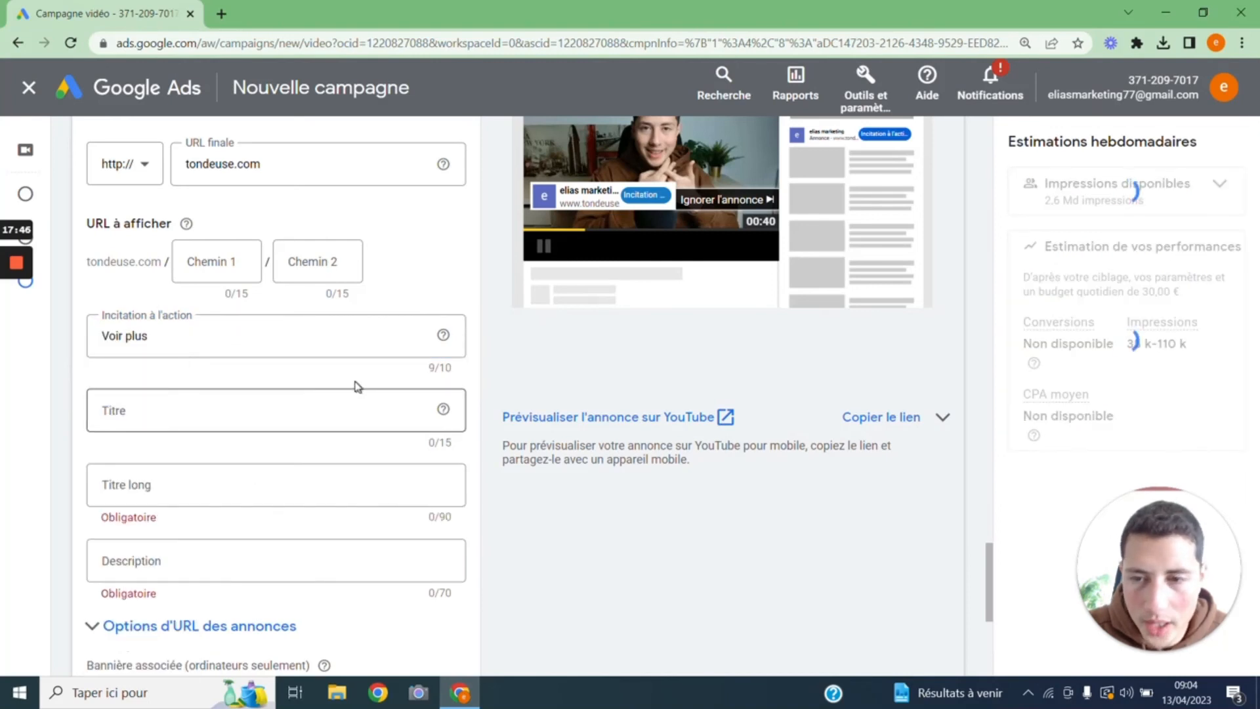
Set the ad's title to "audit offert"
left_click(360, 421)
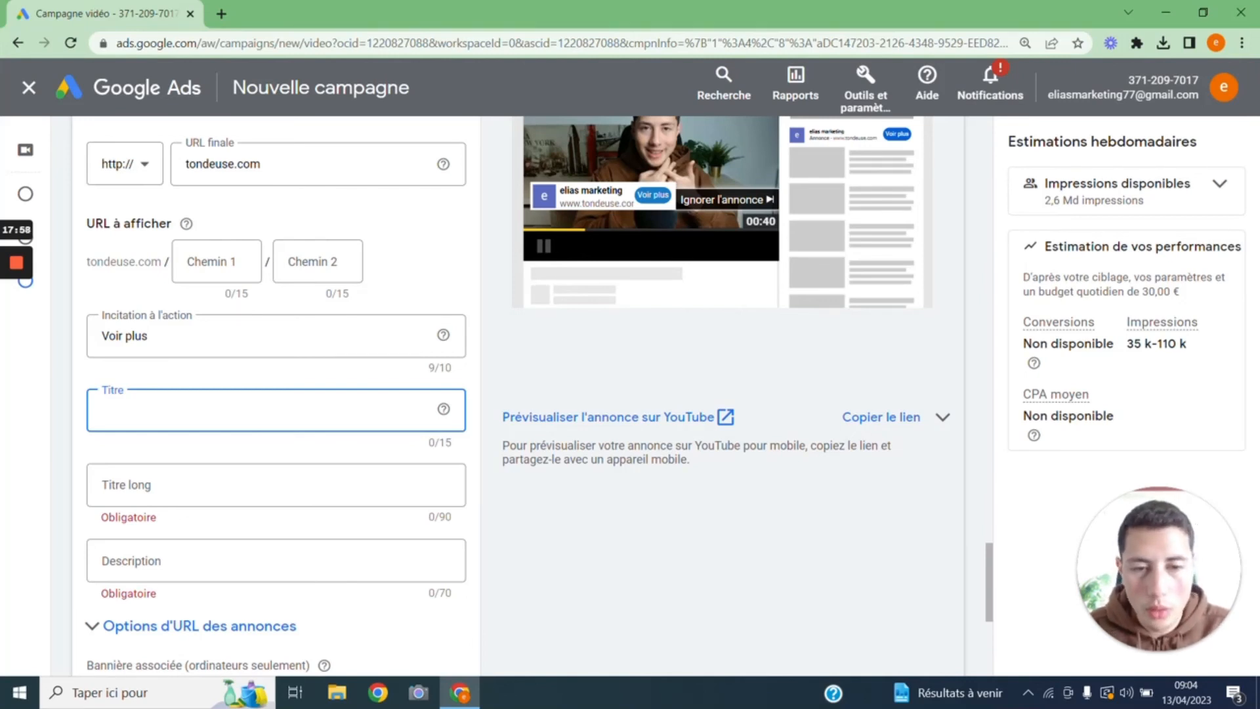
scroll(175, 526, "up", 1)
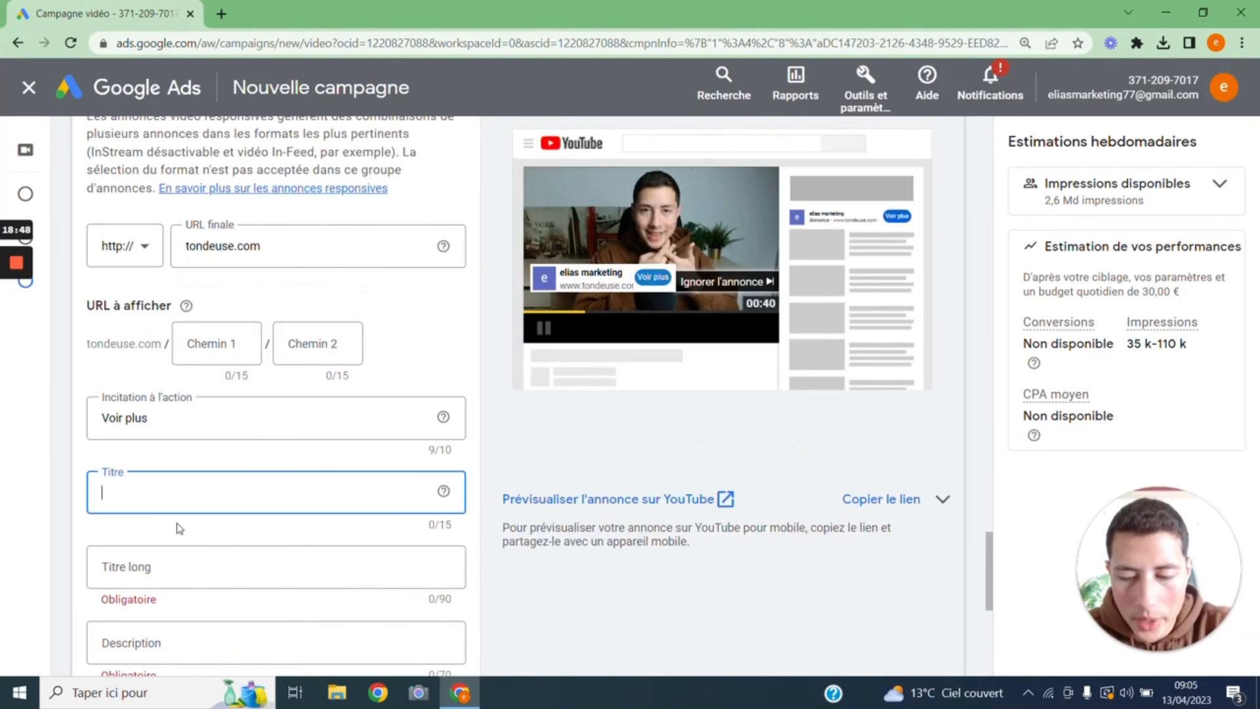
type("audit ")
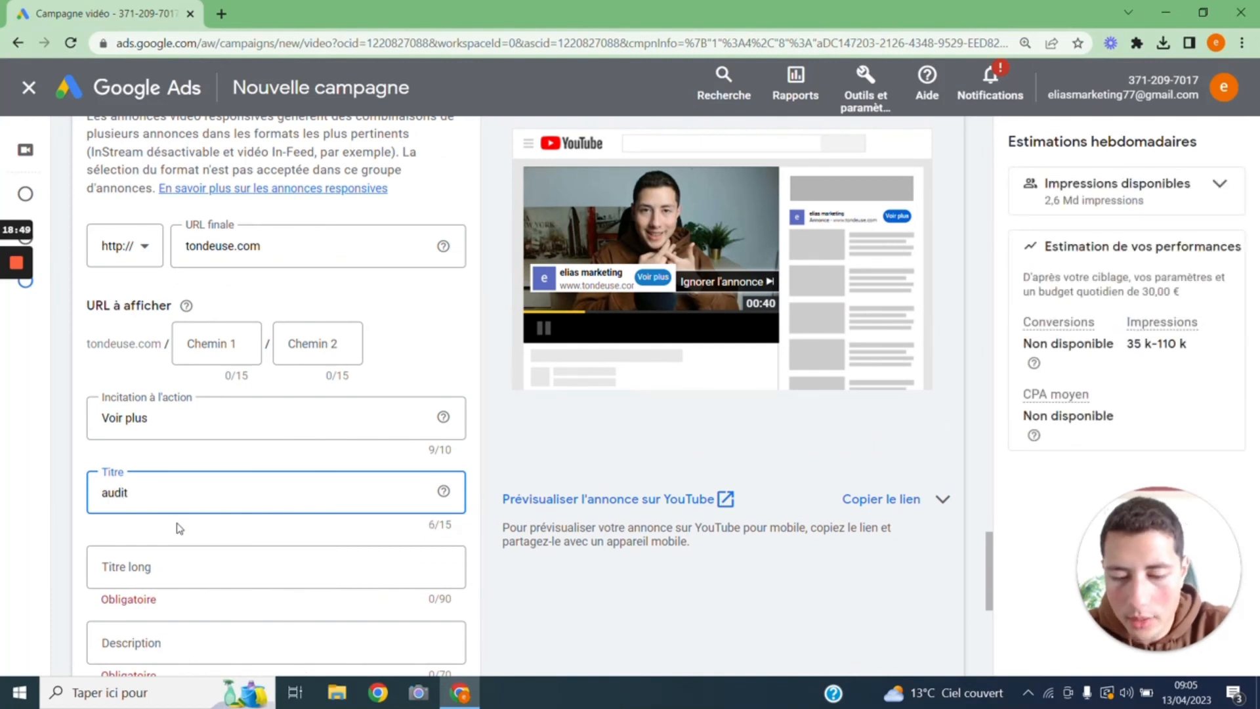
type("offert")
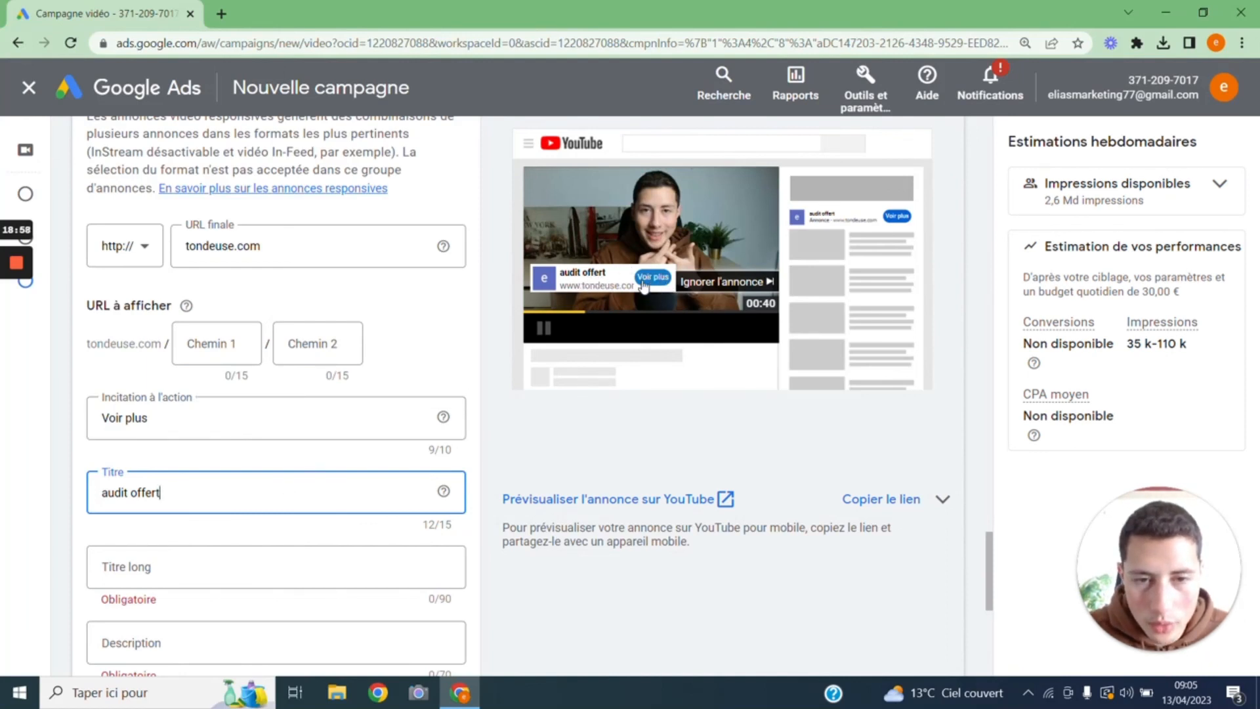
scroll(421, 361, "down", 2)
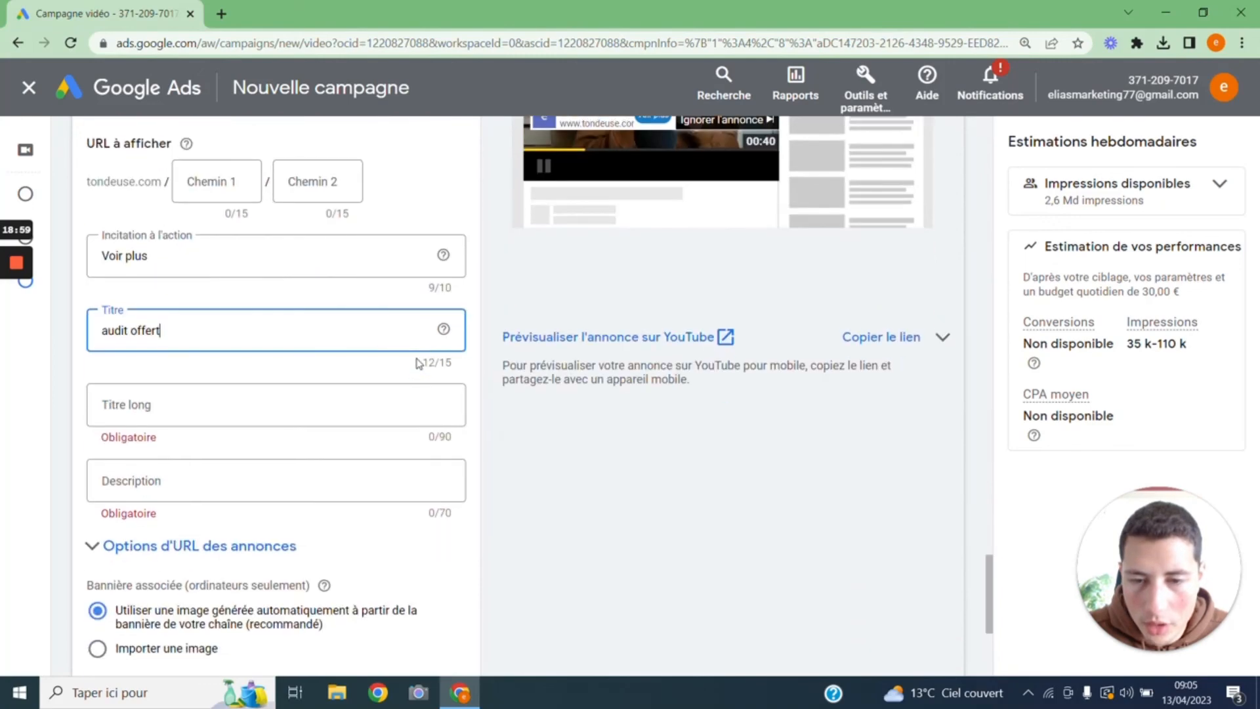
Check the ad's Titre long and Description fields and the preview formats offered for YouTube, leaving them as they are
left_click(284, 422)
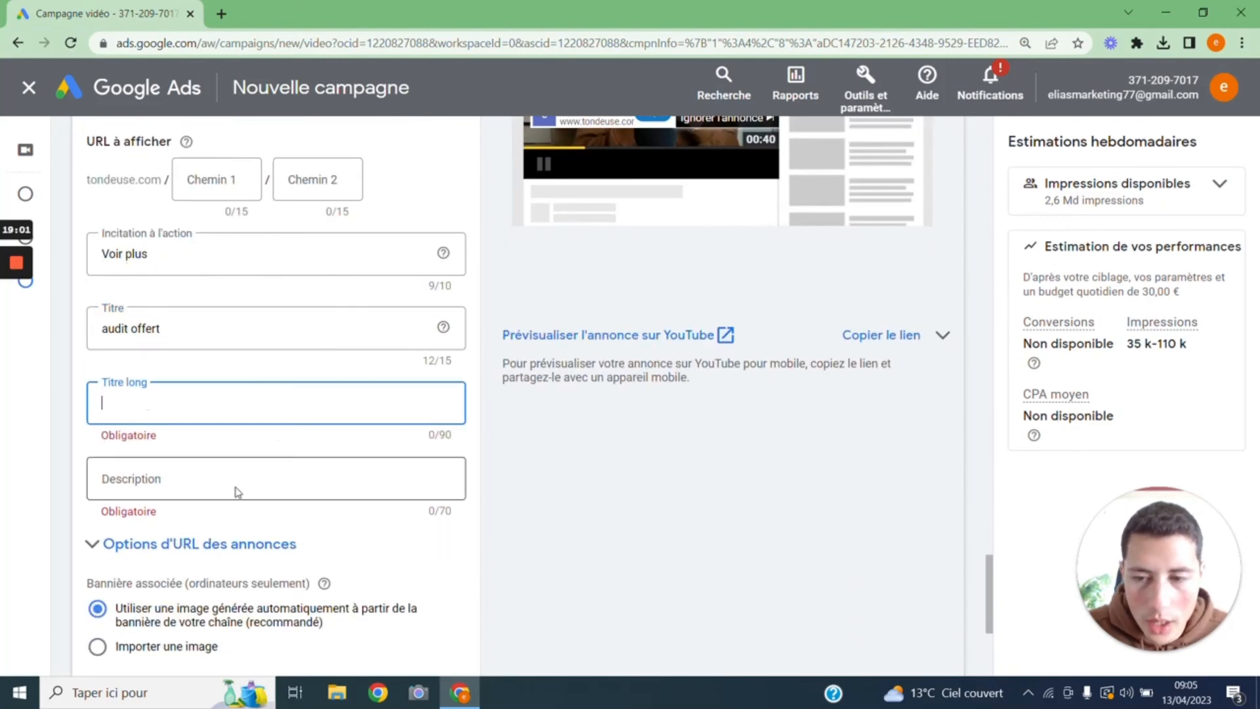
left_click(262, 486)
scroll(380, 468, "up", 6)
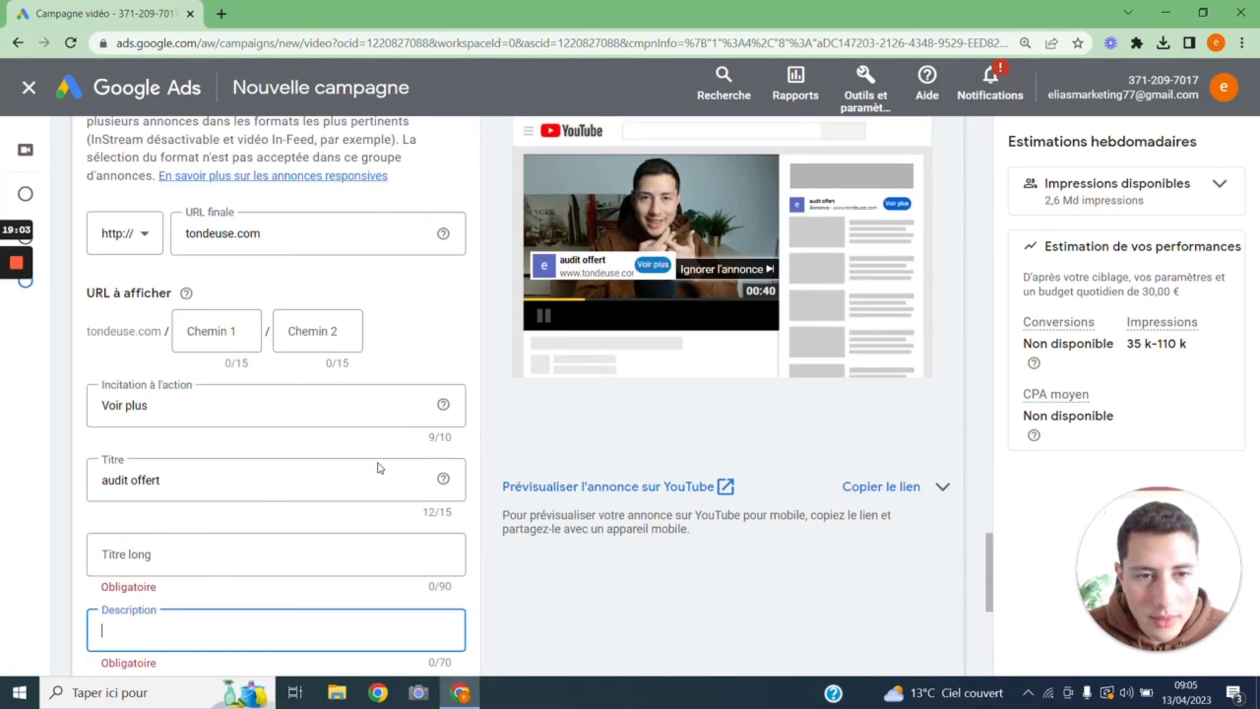
left_click(554, 292)
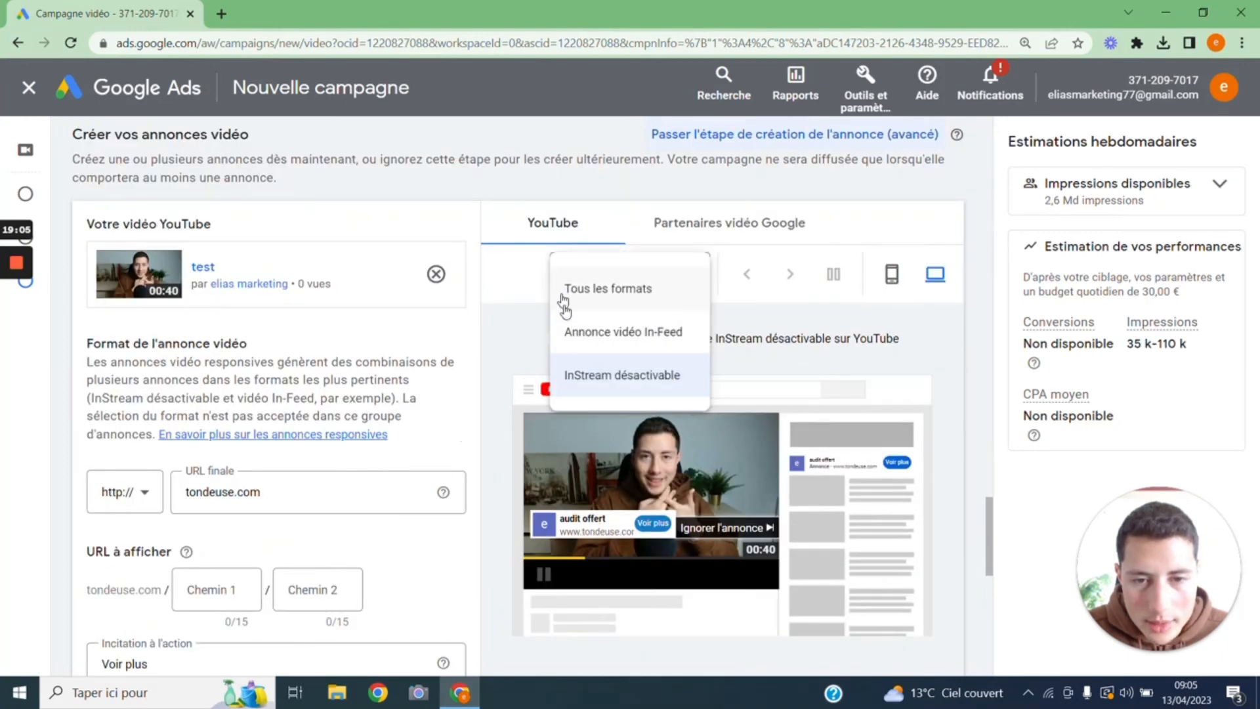
scroll(486, 353, "down", 1)
scroll(489, 394, "down", 3)
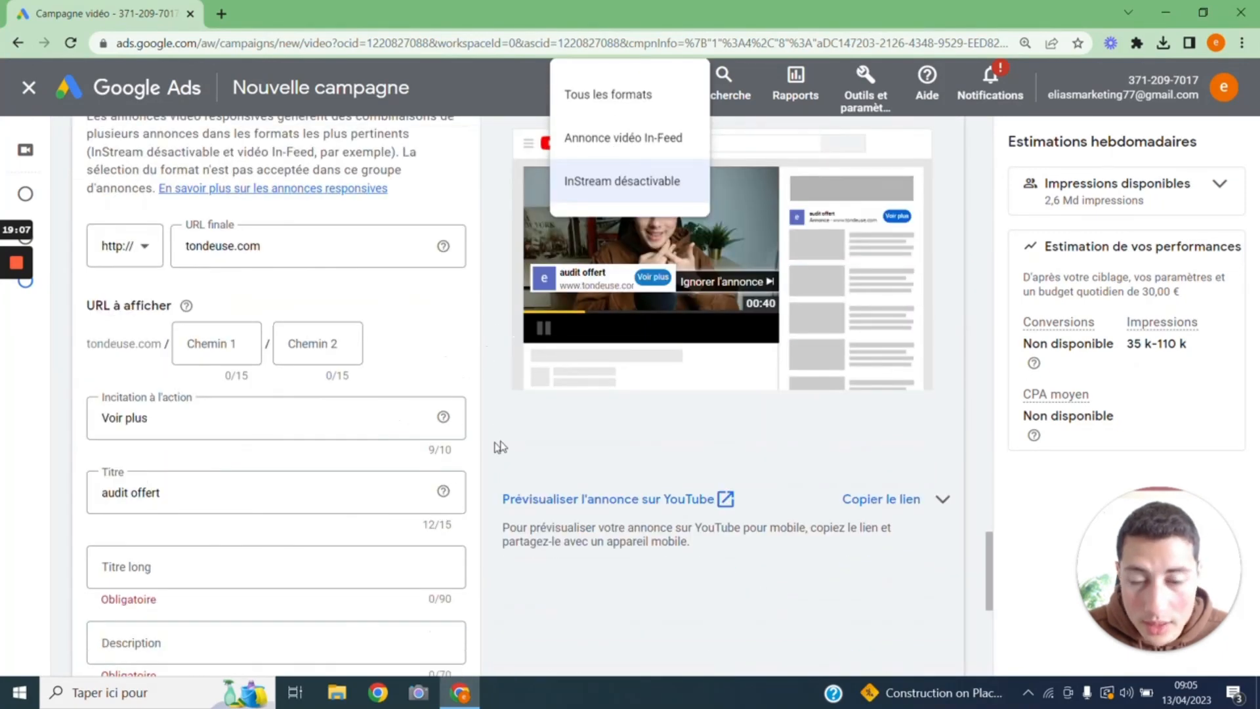
left_click(493, 437)
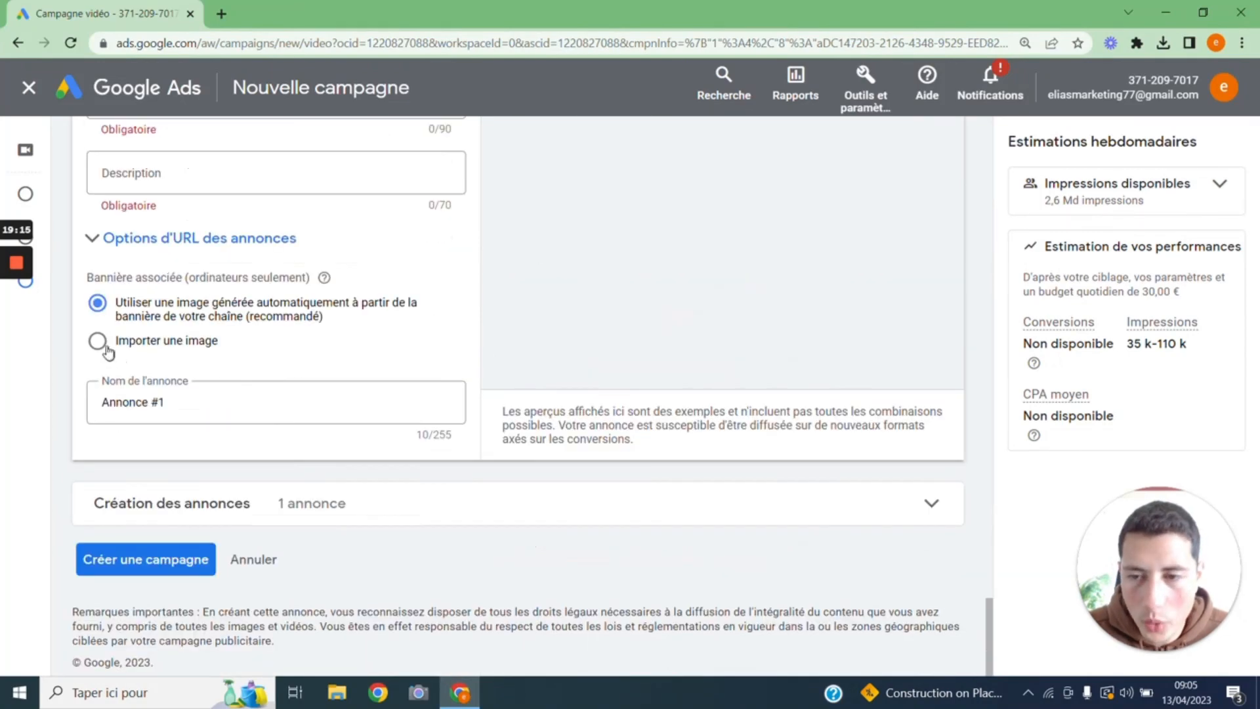
Set the ad's Bannière associée option to "Importer une image" without selecting a file
left_click(181, 346)
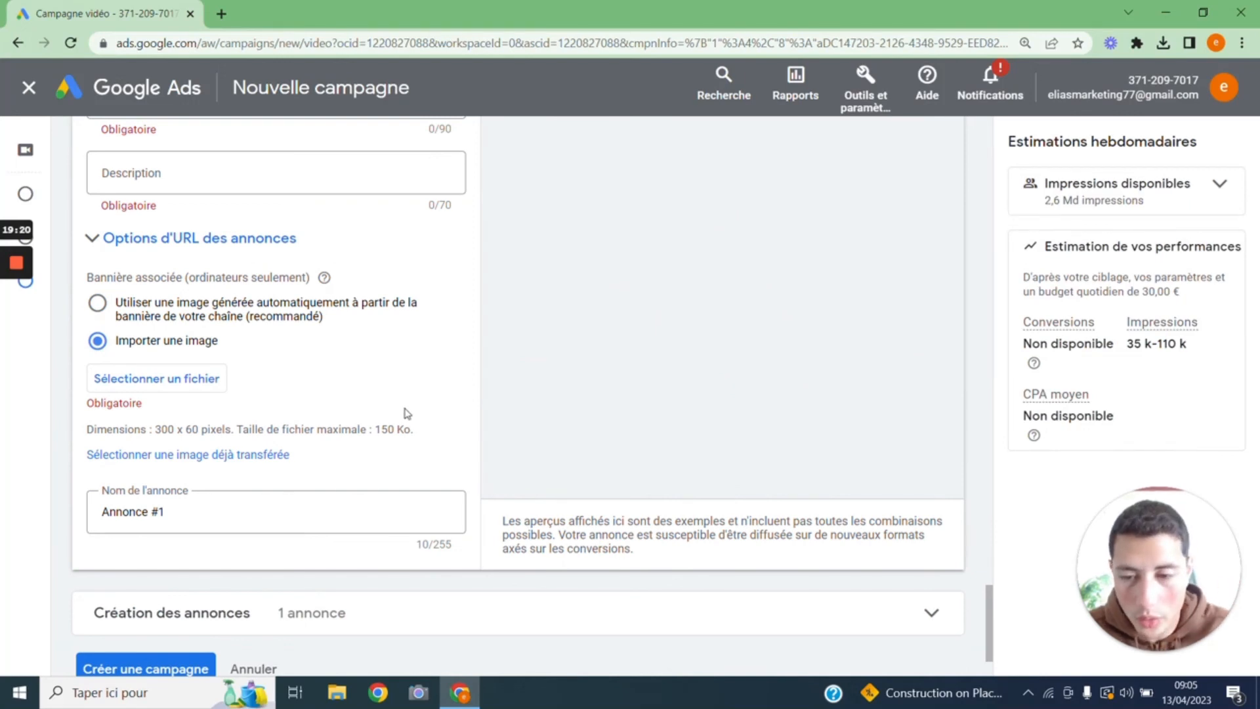
scroll(420, 413, "down", 3)
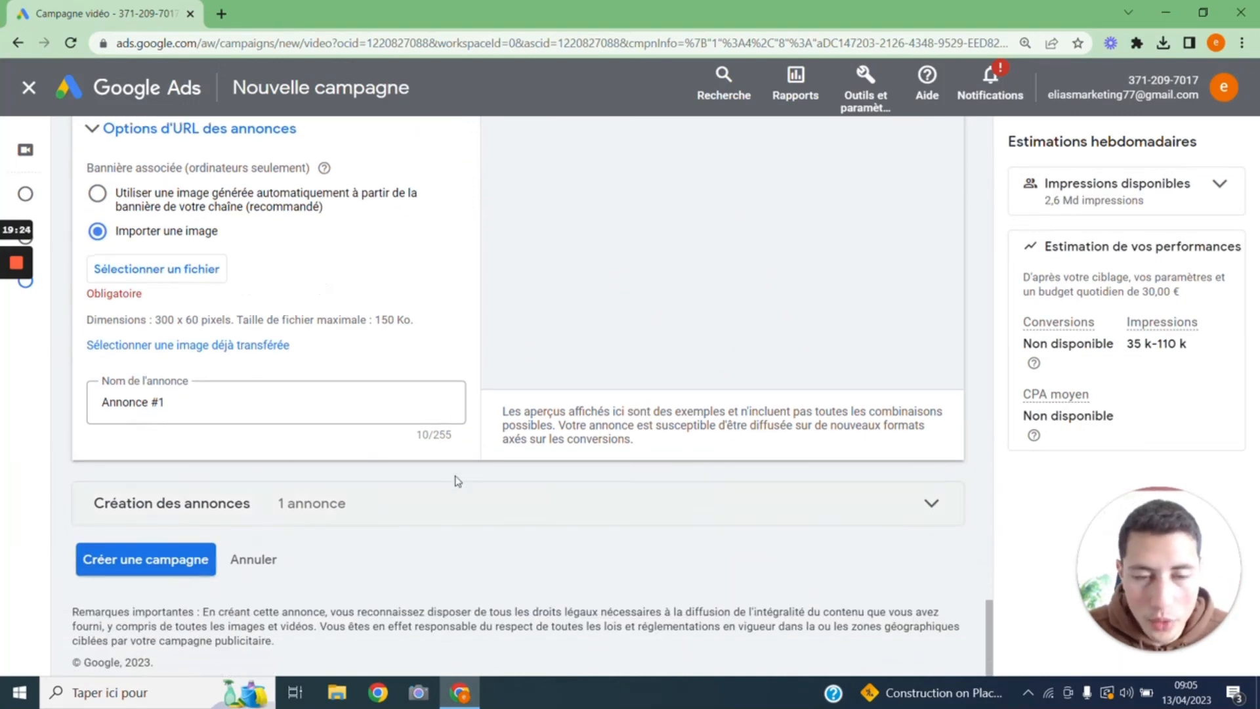
scroll(457, 481, "up", 5)
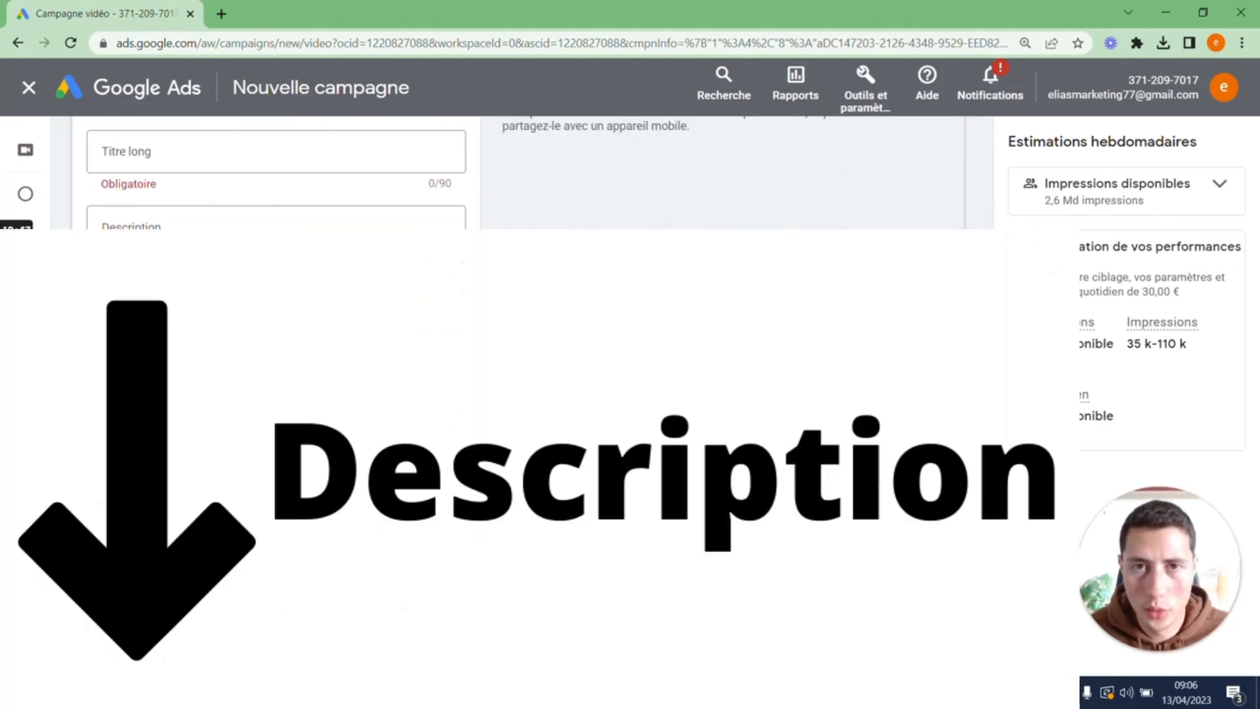
scroll(275, 170, "up", 4)
scroll(276, 170, "up", 5)
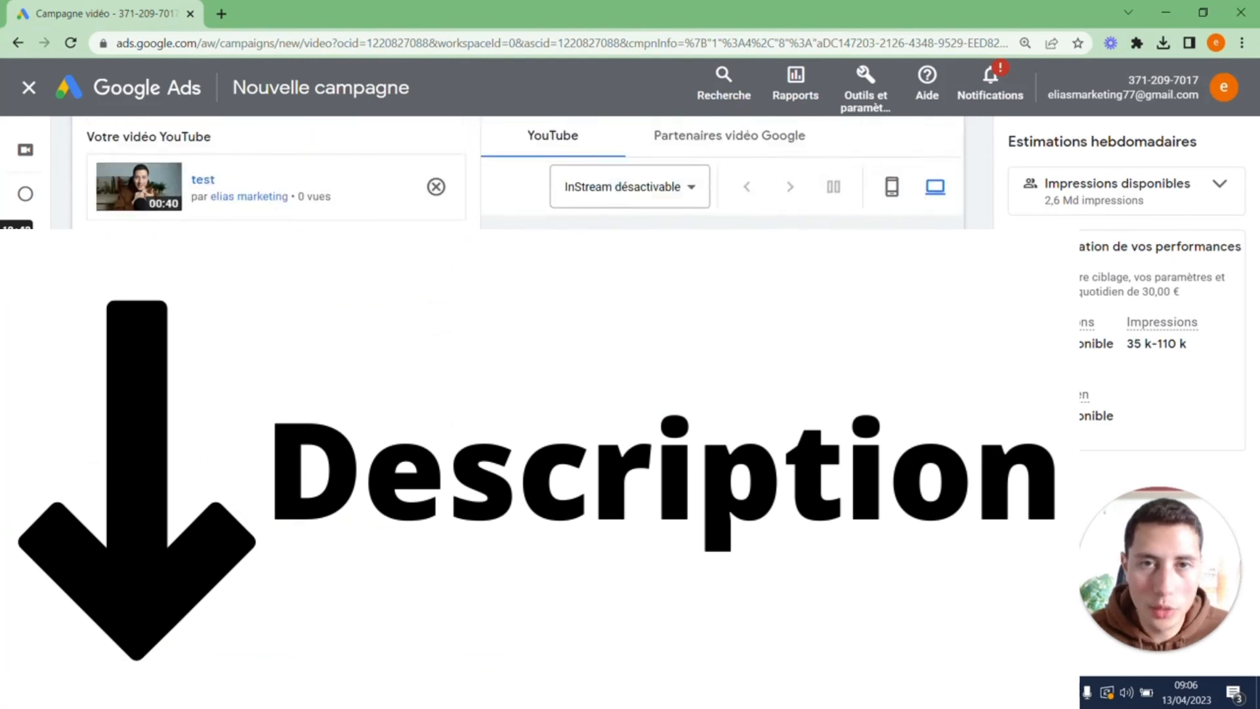